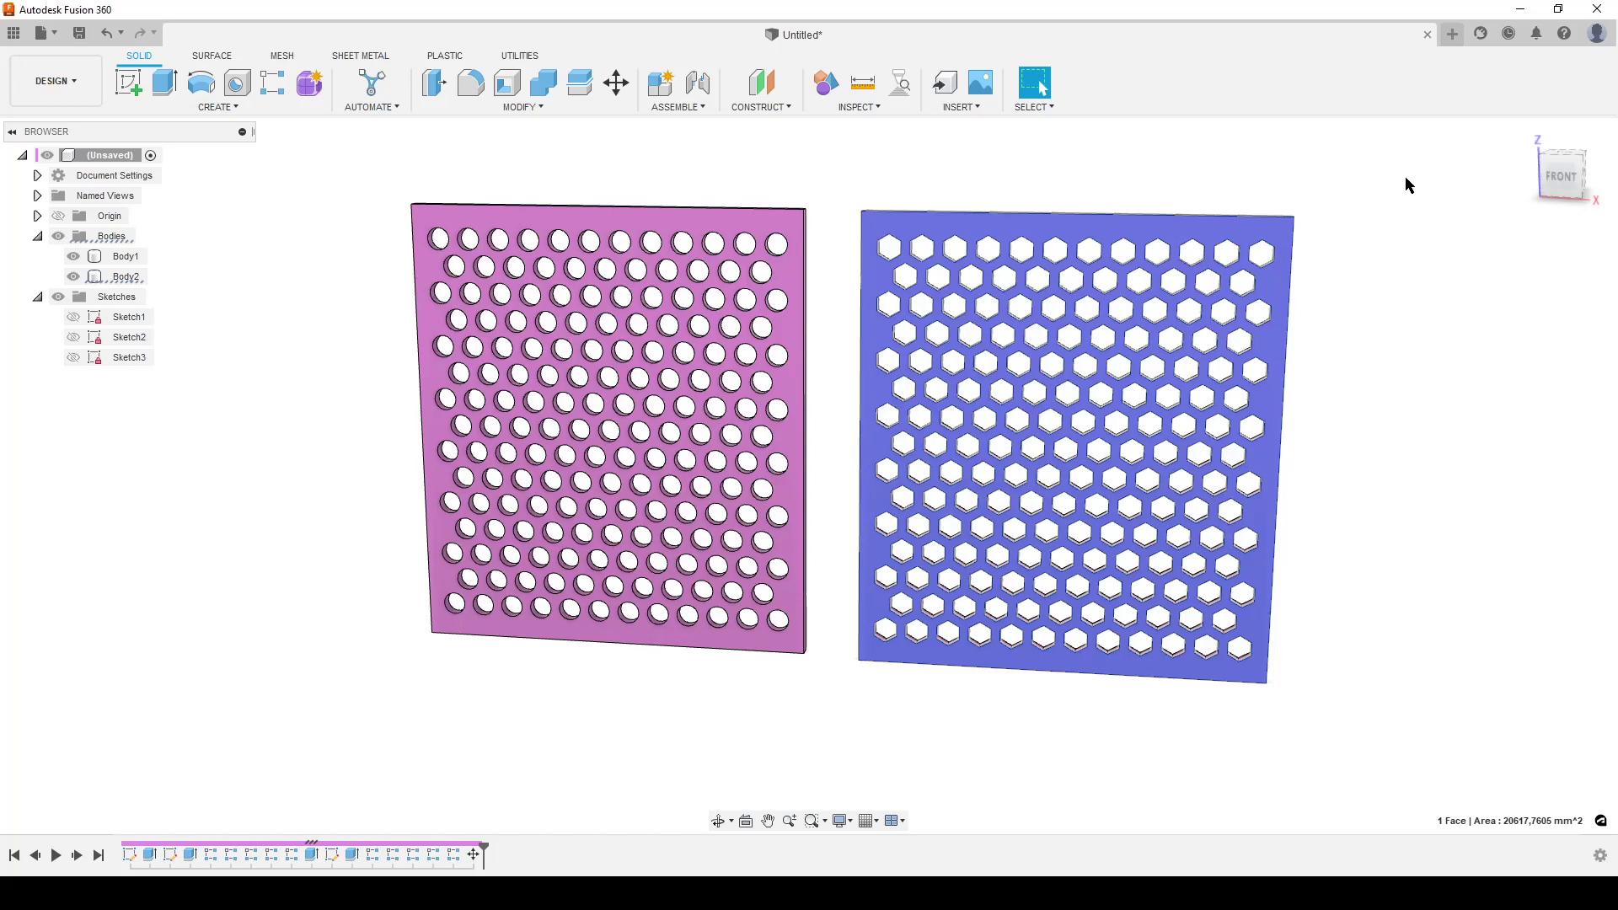
# Step: Examine the round-hole and hexagonal-hole patterns on the two perforated plates
pyautogui.click(1300, 231)
pyautogui.click(1259, 240)
pyautogui.scroll(4, 867, 726)
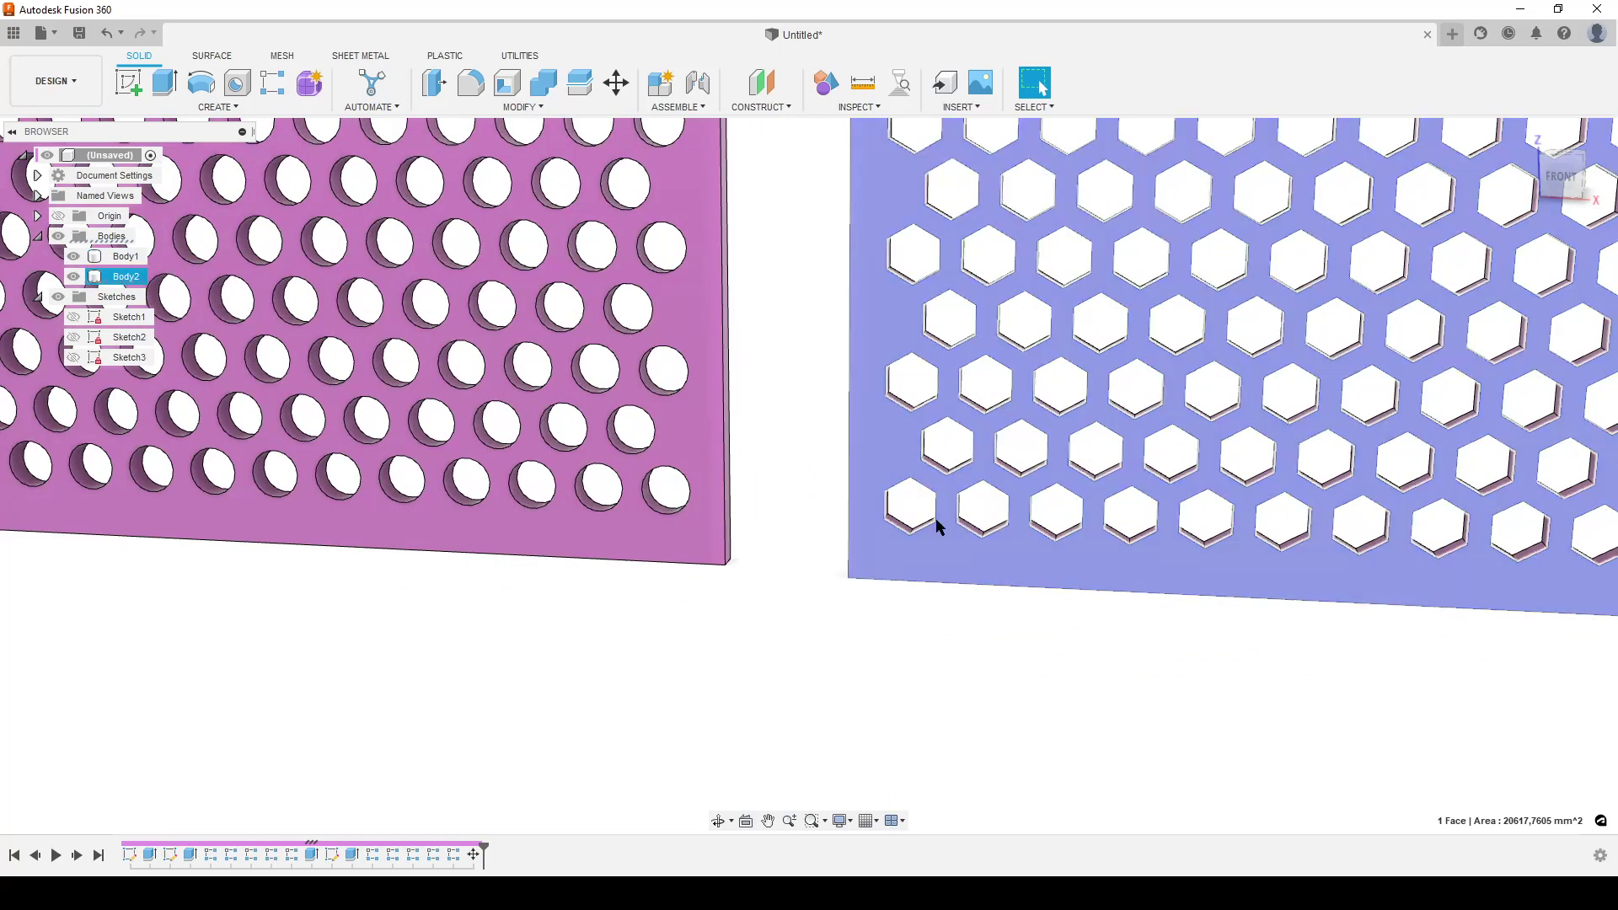
pyautogui.scroll(-5, 754, 687)
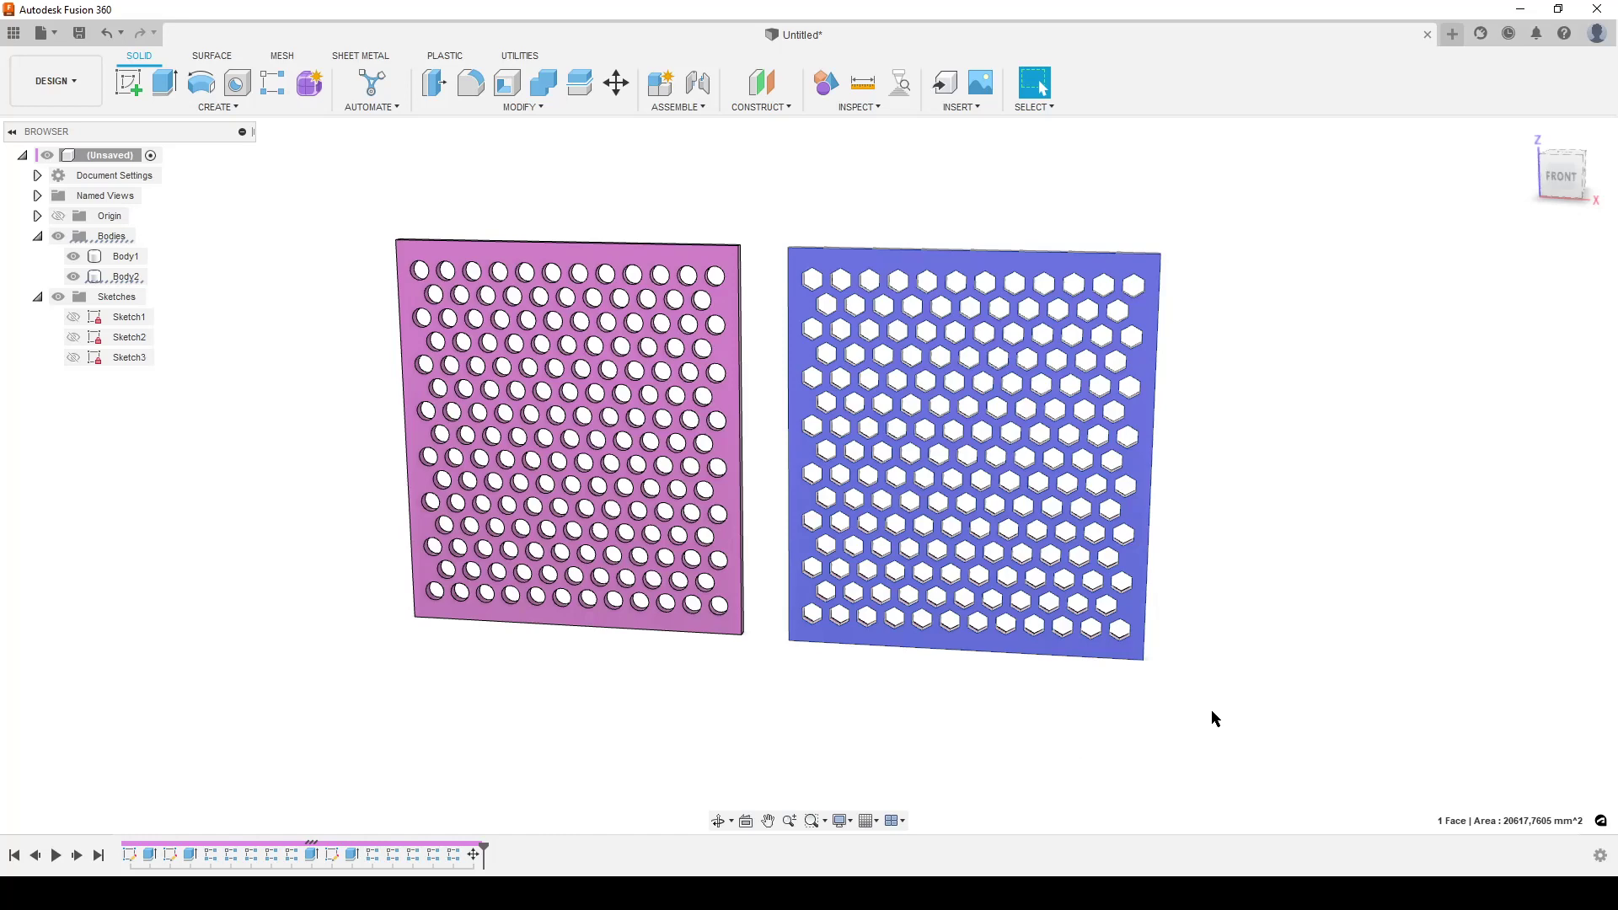
pyautogui.click(1111, 274)
pyautogui.click(1282, 542)
pyautogui.click(983, 625)
pyautogui.click(1160, 570)
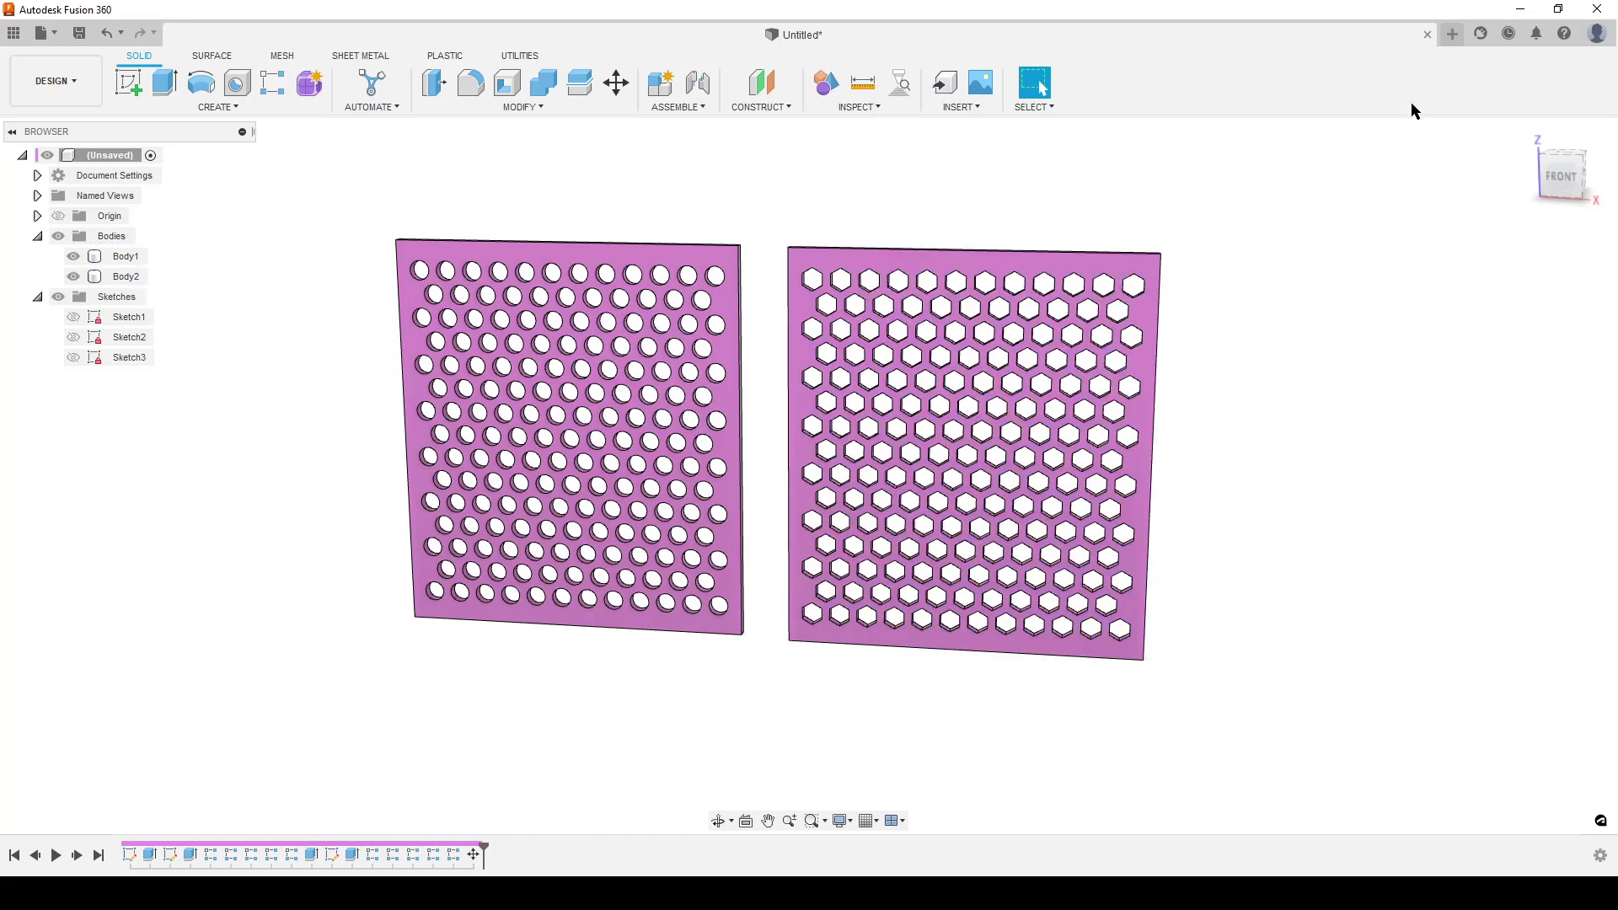
# Step: Create a new design and start a sketch on the front (XZ) plane
pyautogui.click(1452, 33)
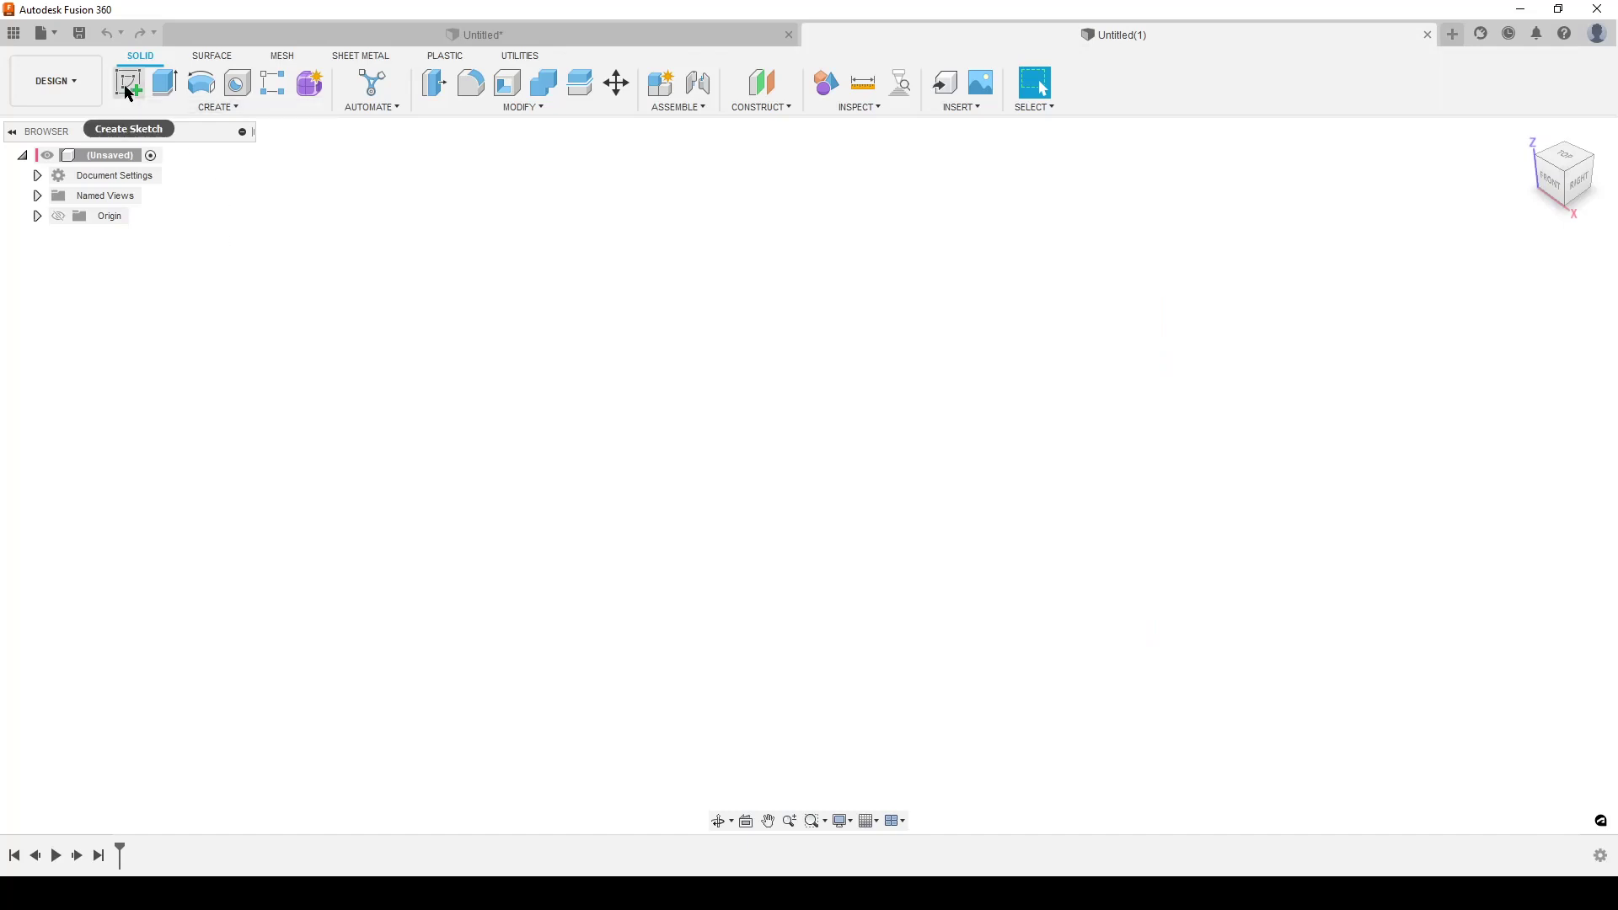
pyautogui.click(128, 84)
pyautogui.click(879, 476)
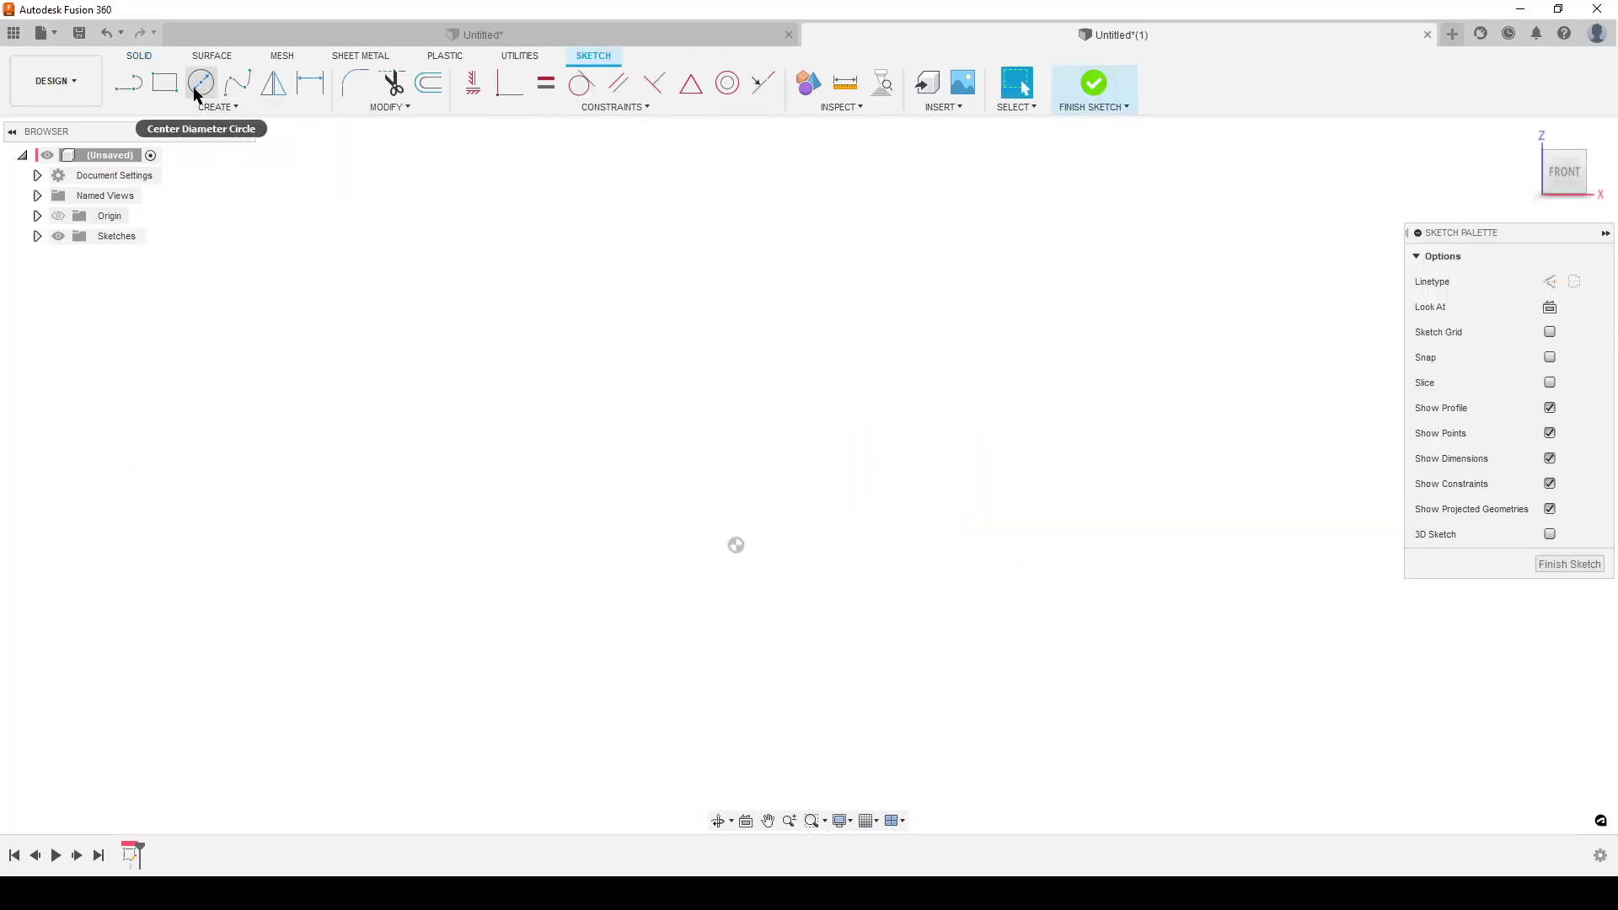
# Step: Sketch a rectangle 123 mm wide and 234 mm high with one corner at the origin
pyautogui.press('r')
pyautogui.click(736, 545)
pyautogui.write('123')
pyautogui.press('Tab')
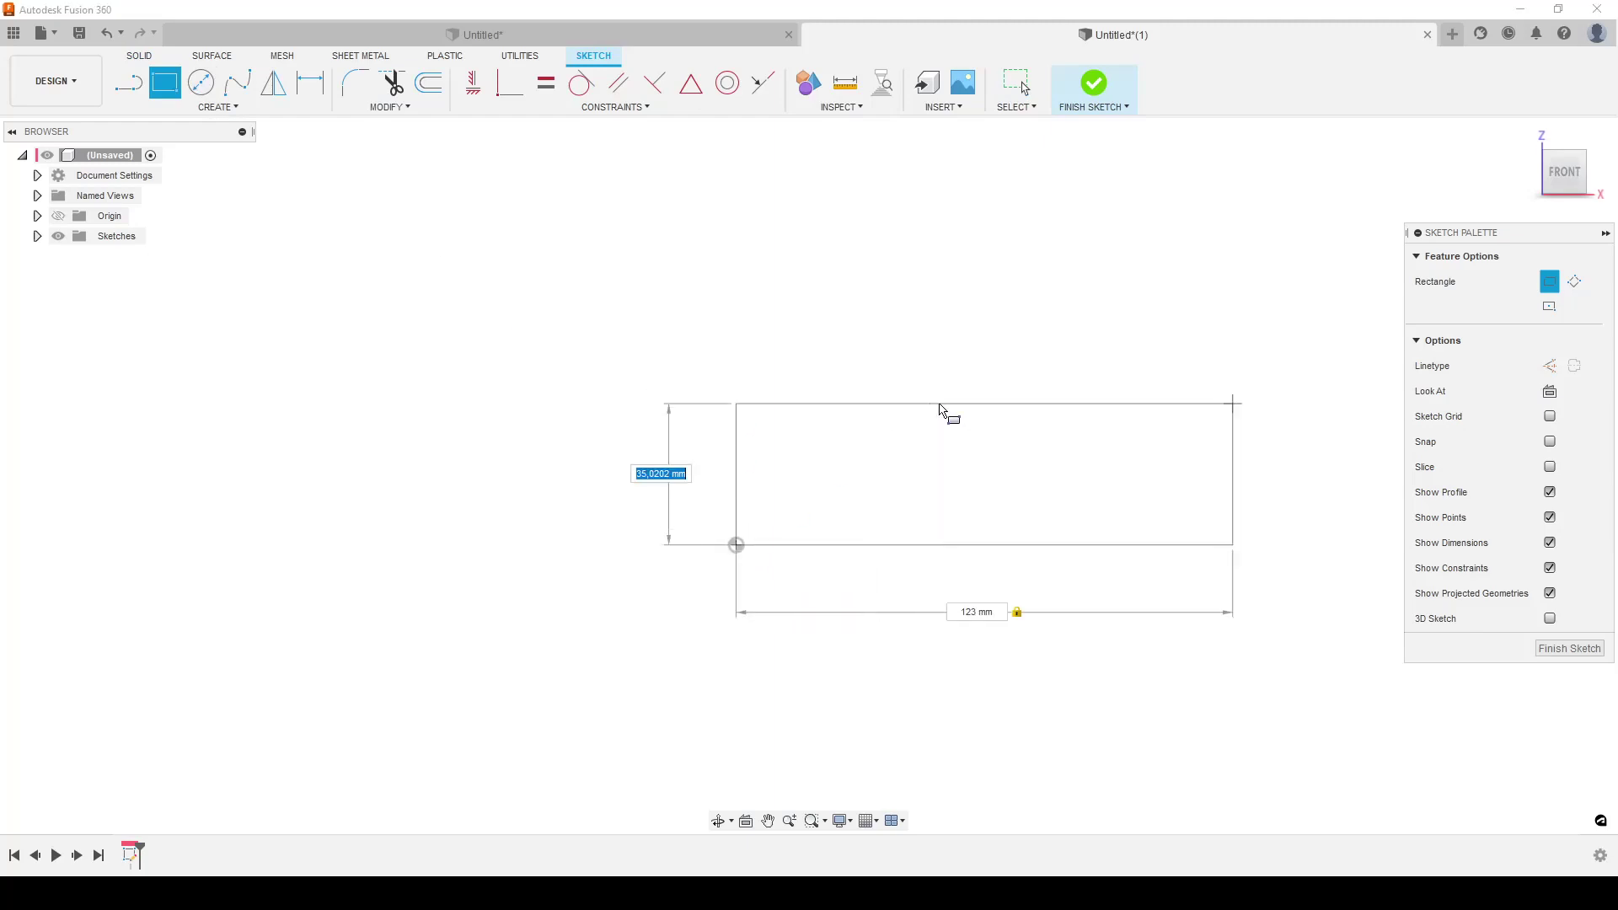
pyautogui.write('234')
pyautogui.press('Return')
pyautogui.press('Escape')
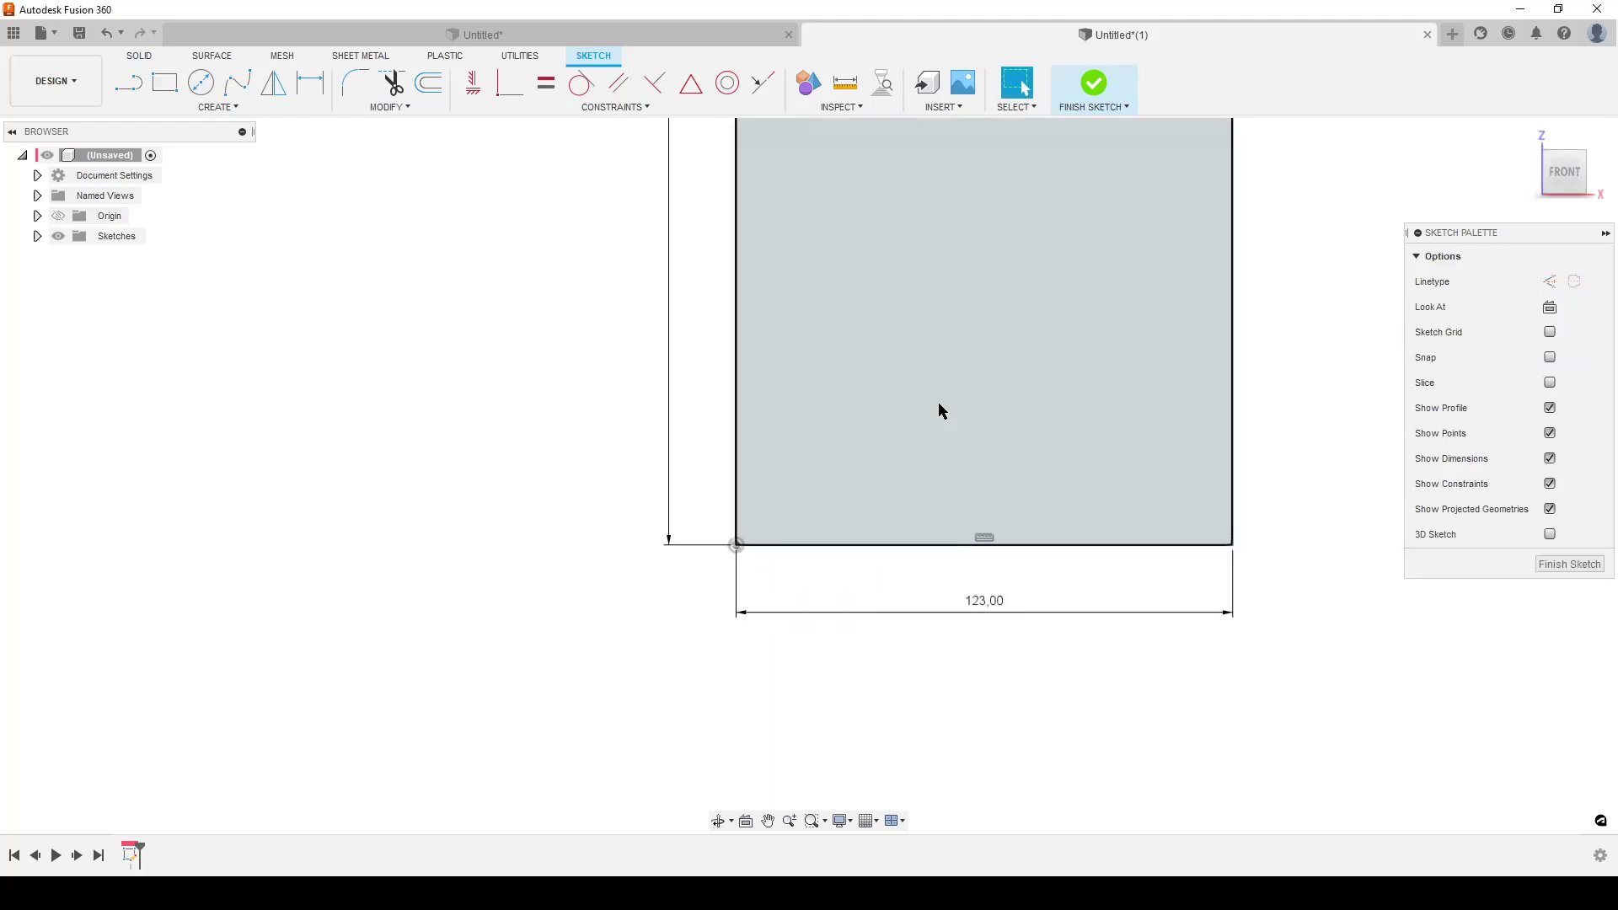
# Step: Extrude the rectangle profile into a thin plate as a new body
pyautogui.scroll(-3, 927, 434)
pyautogui.moveTo(920, 466); pyautogui.dragTo(910, 621, button='middle')
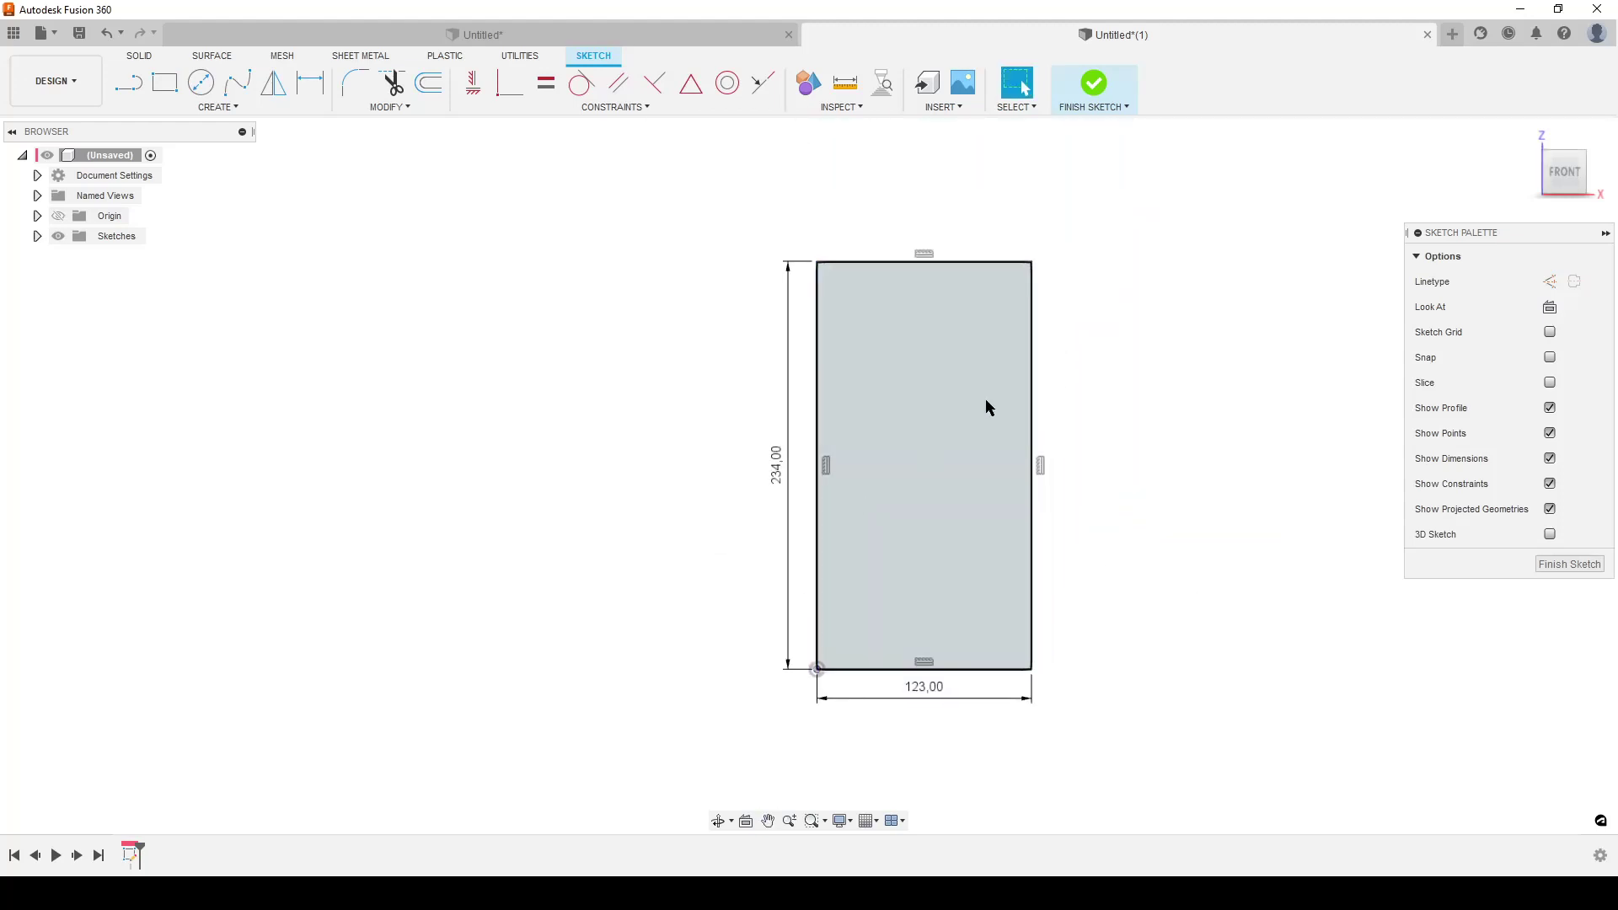
pyautogui.keyDown('shift'); pyautogui.moveTo(986, 405); pyautogui.dragTo(987, 401, button='middle'); pyautogui.keyUp('shift')
pyautogui.write('e')
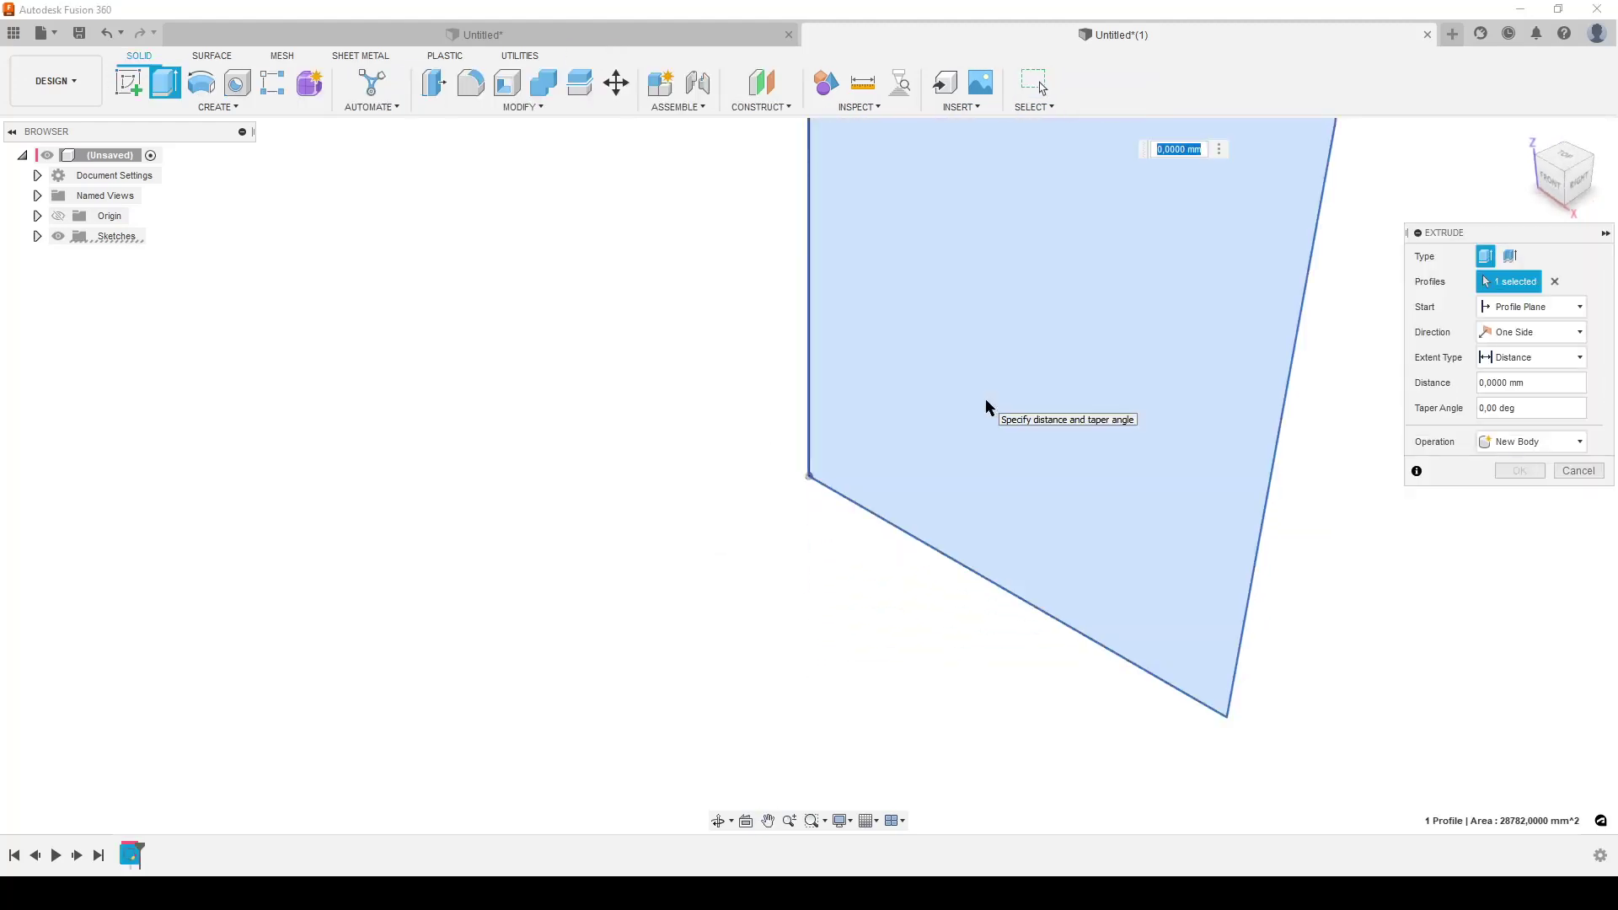
pyautogui.write('18')
pyautogui.press('Return')
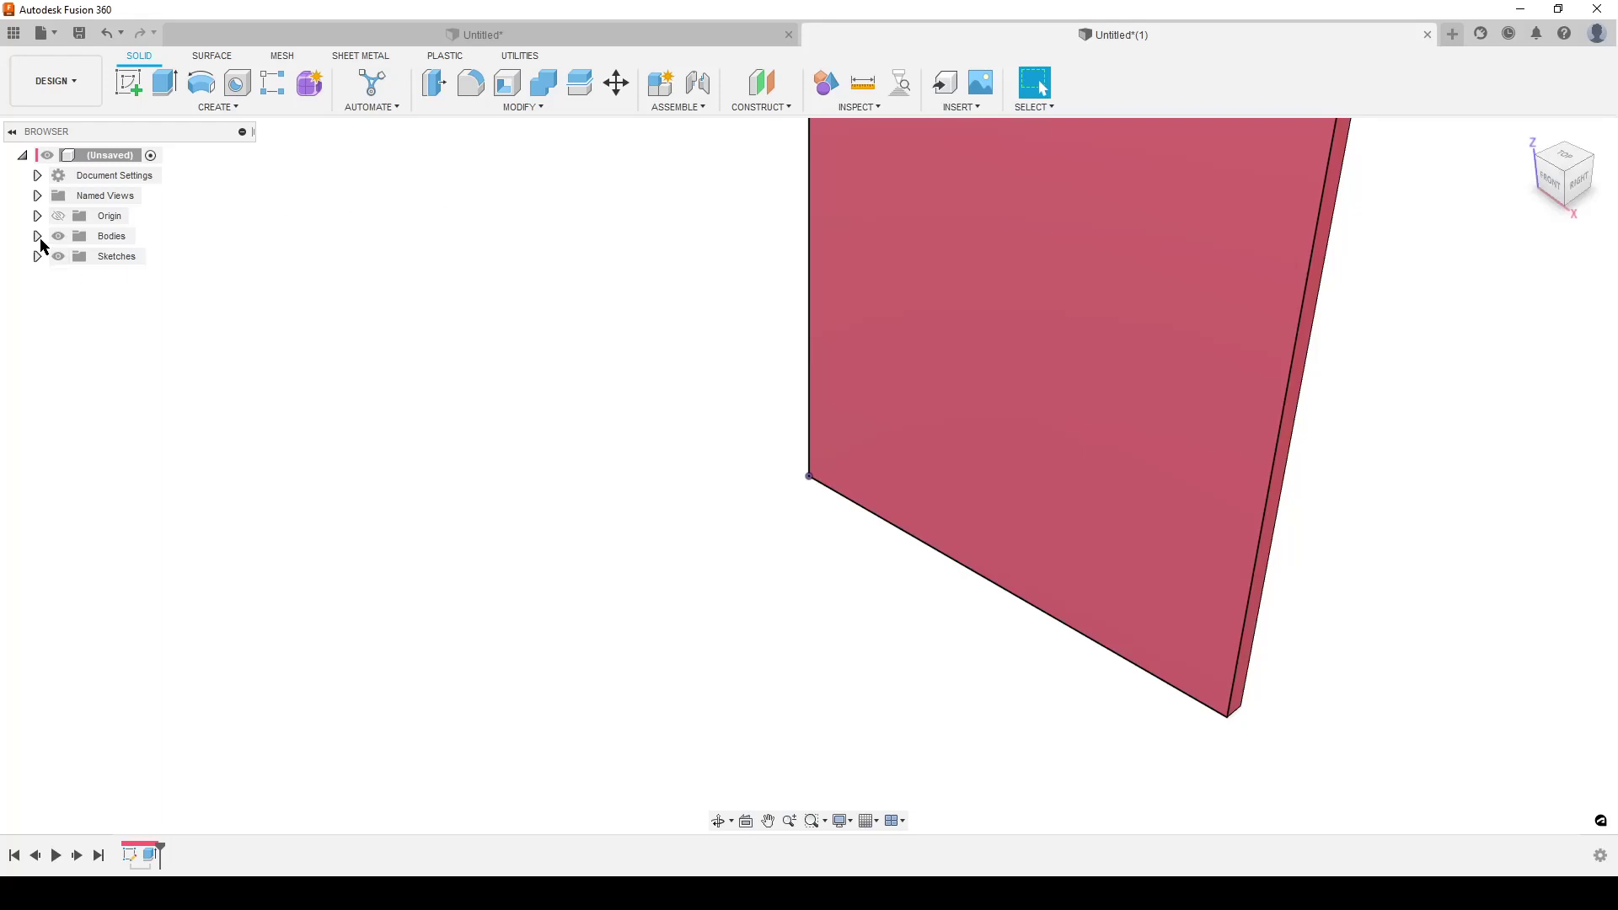
# Step: Expand the body and sketch lists in the model tree and hide Sketch1
pyautogui.click(37, 256)
pyautogui.click(37, 236)
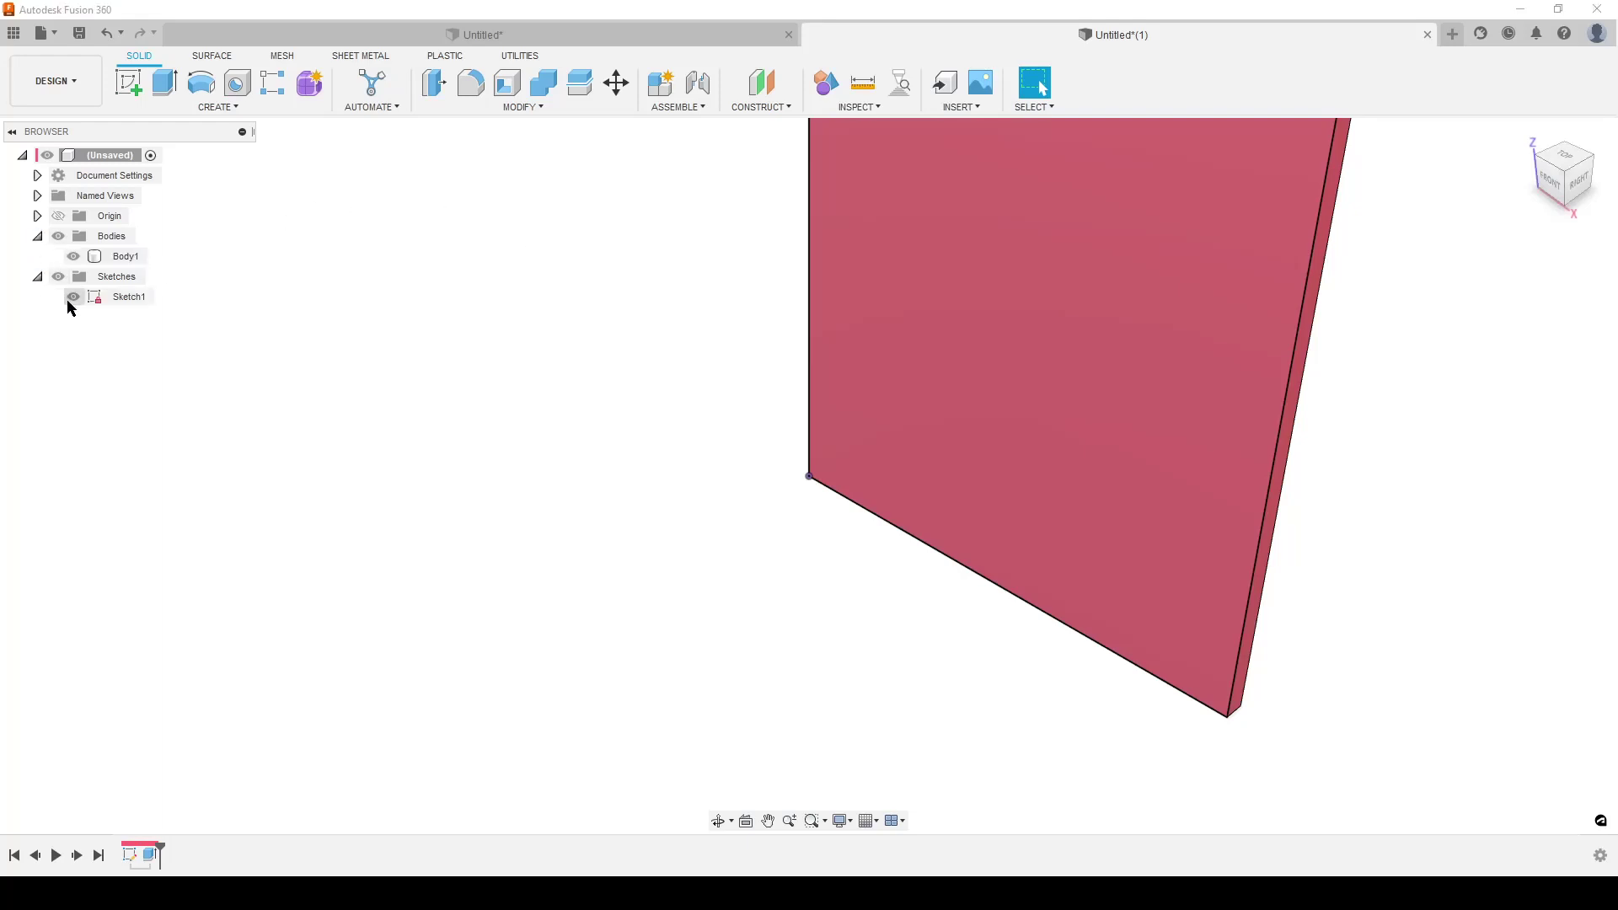
pyautogui.click(70, 300)
pyautogui.scroll(-3, 360, 358)
pyautogui.click(614, 441)
pyautogui.moveTo(614, 441)
pyautogui.keyDown('shift'); pyautogui.mouseDown(button='middle')
pyautogui.moveTo(669, 426)
pyautogui.moveTo(907, 536)
pyautogui.moveTo(1037, 386)
pyautogui.moveTo(978, 365)
pyautogui.mouseUp(button='middle'); pyautogui.keyUp('shift')
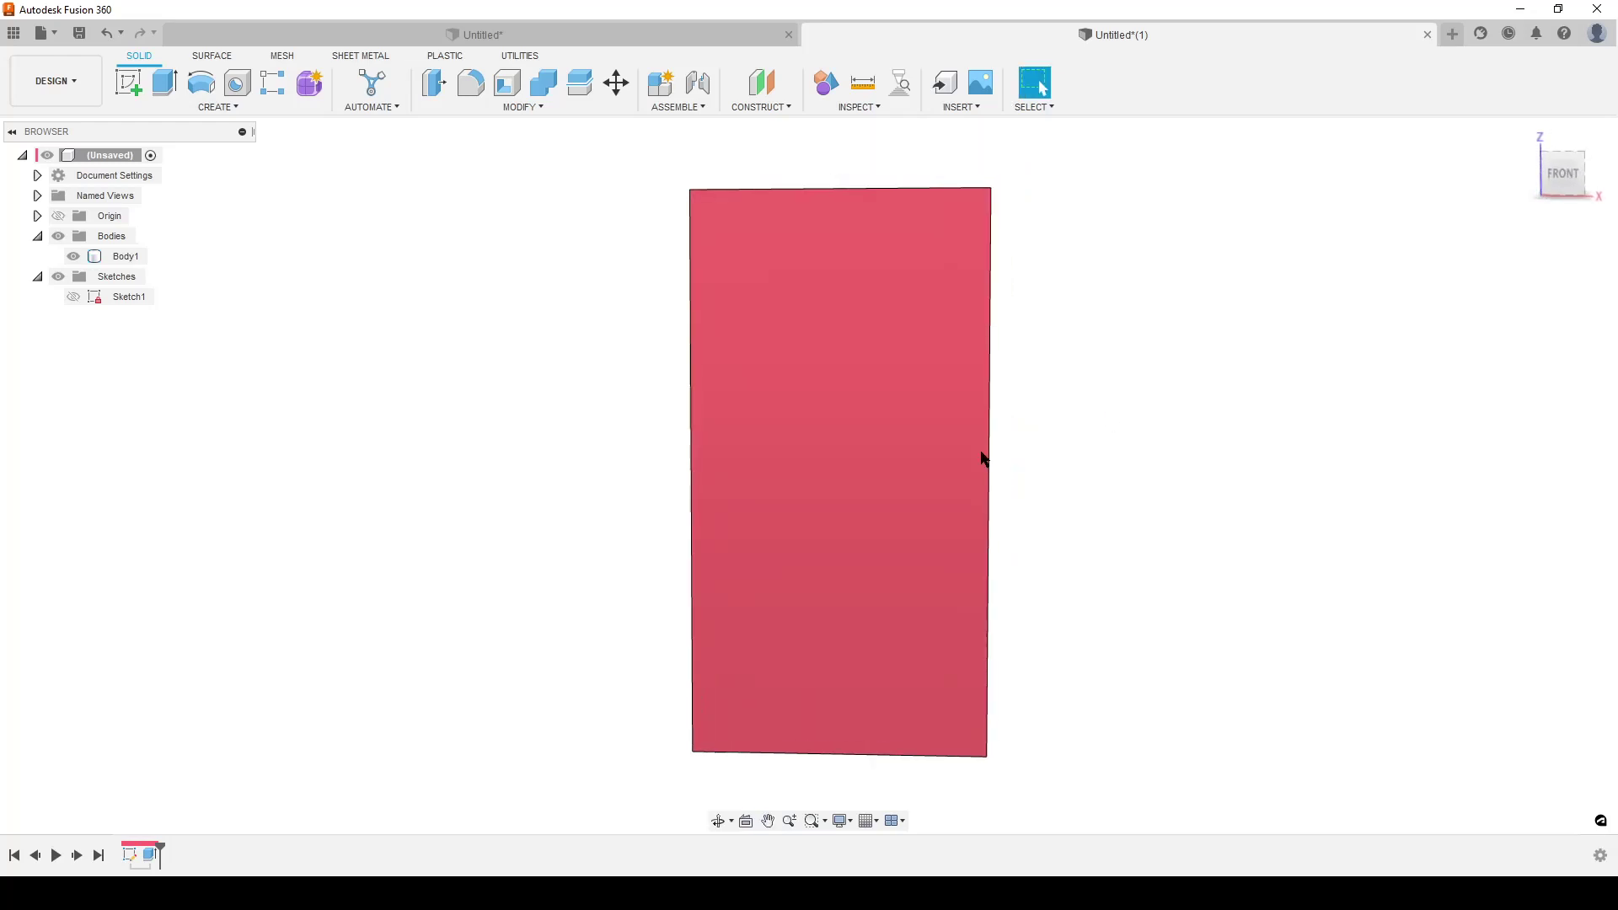
# Step: Start a sketch on the plate's front face and project the face outline into it
pyautogui.click(128, 82)
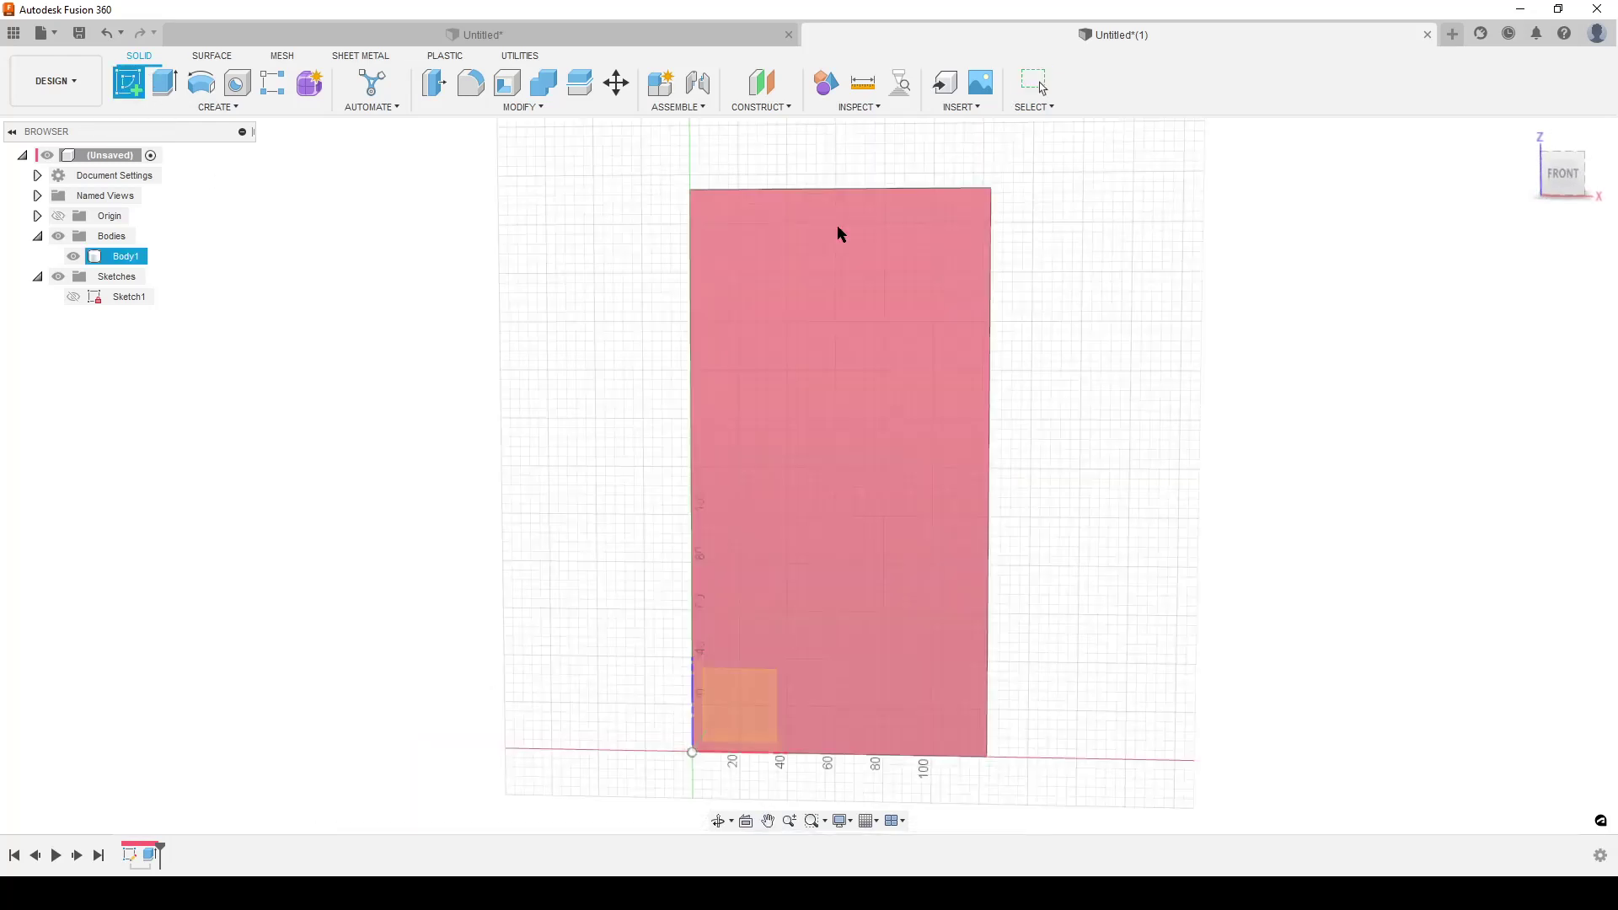
pyautogui.click(849, 245)
pyautogui.press('p')
pyautogui.click(918, 534)
pyautogui.click(1305, 335)
pyautogui.scroll(-2, 1070, 422)
pyautogui.moveTo(1065, 361); pyautogui.dragTo(969, 335, button='middle')
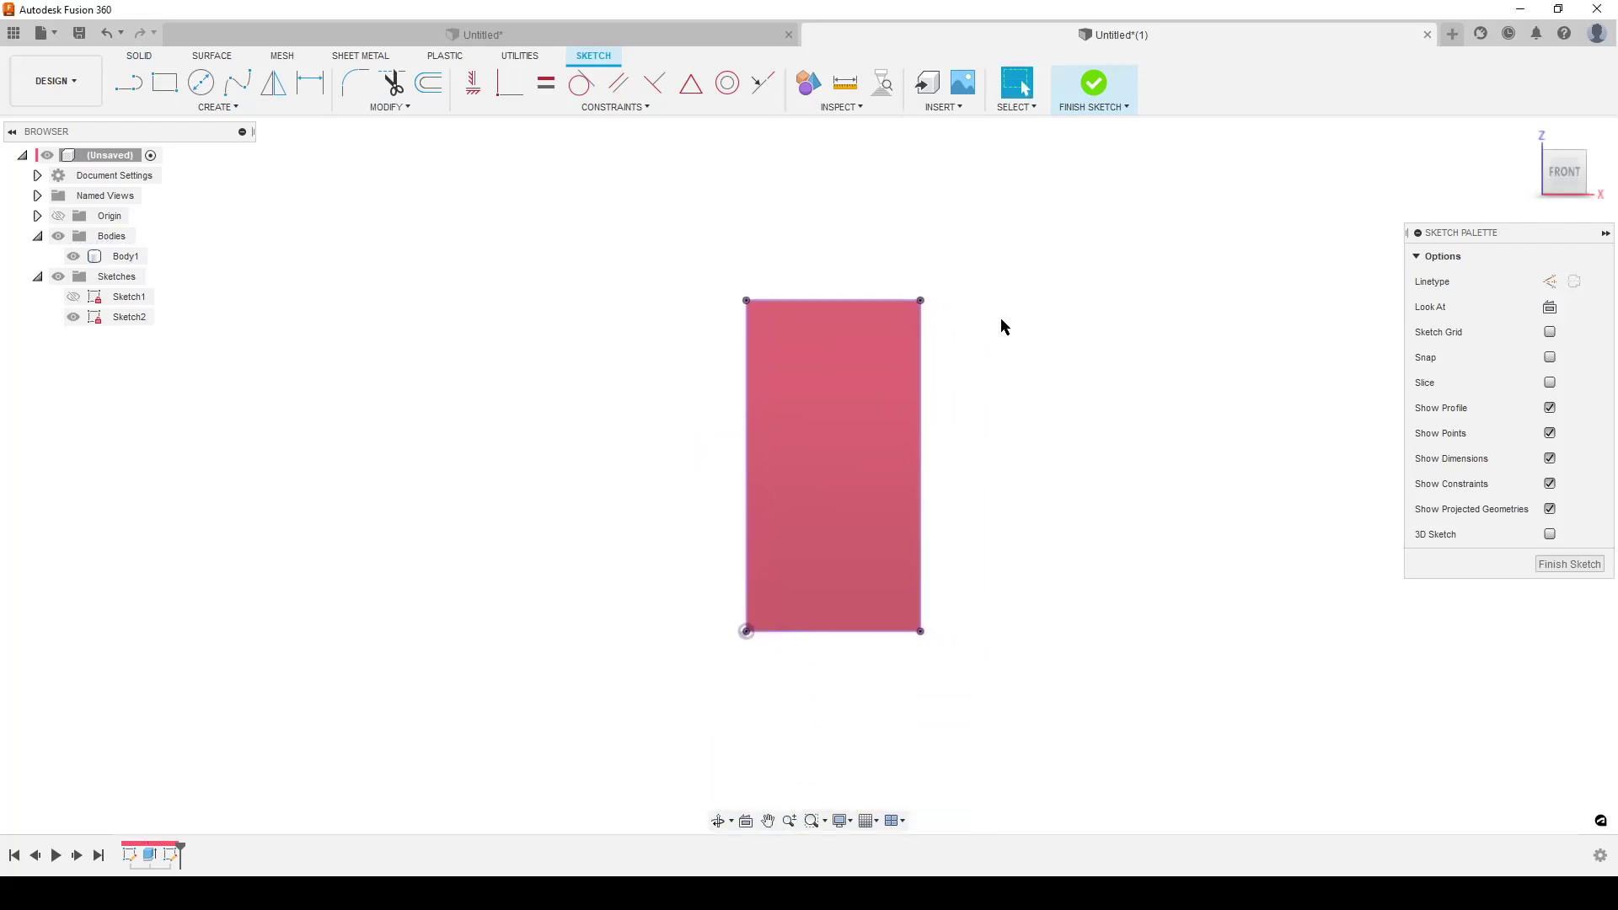
# Step: Hide Body1 and convert the projected plate outline to construction lines
pyautogui.click(73, 257)
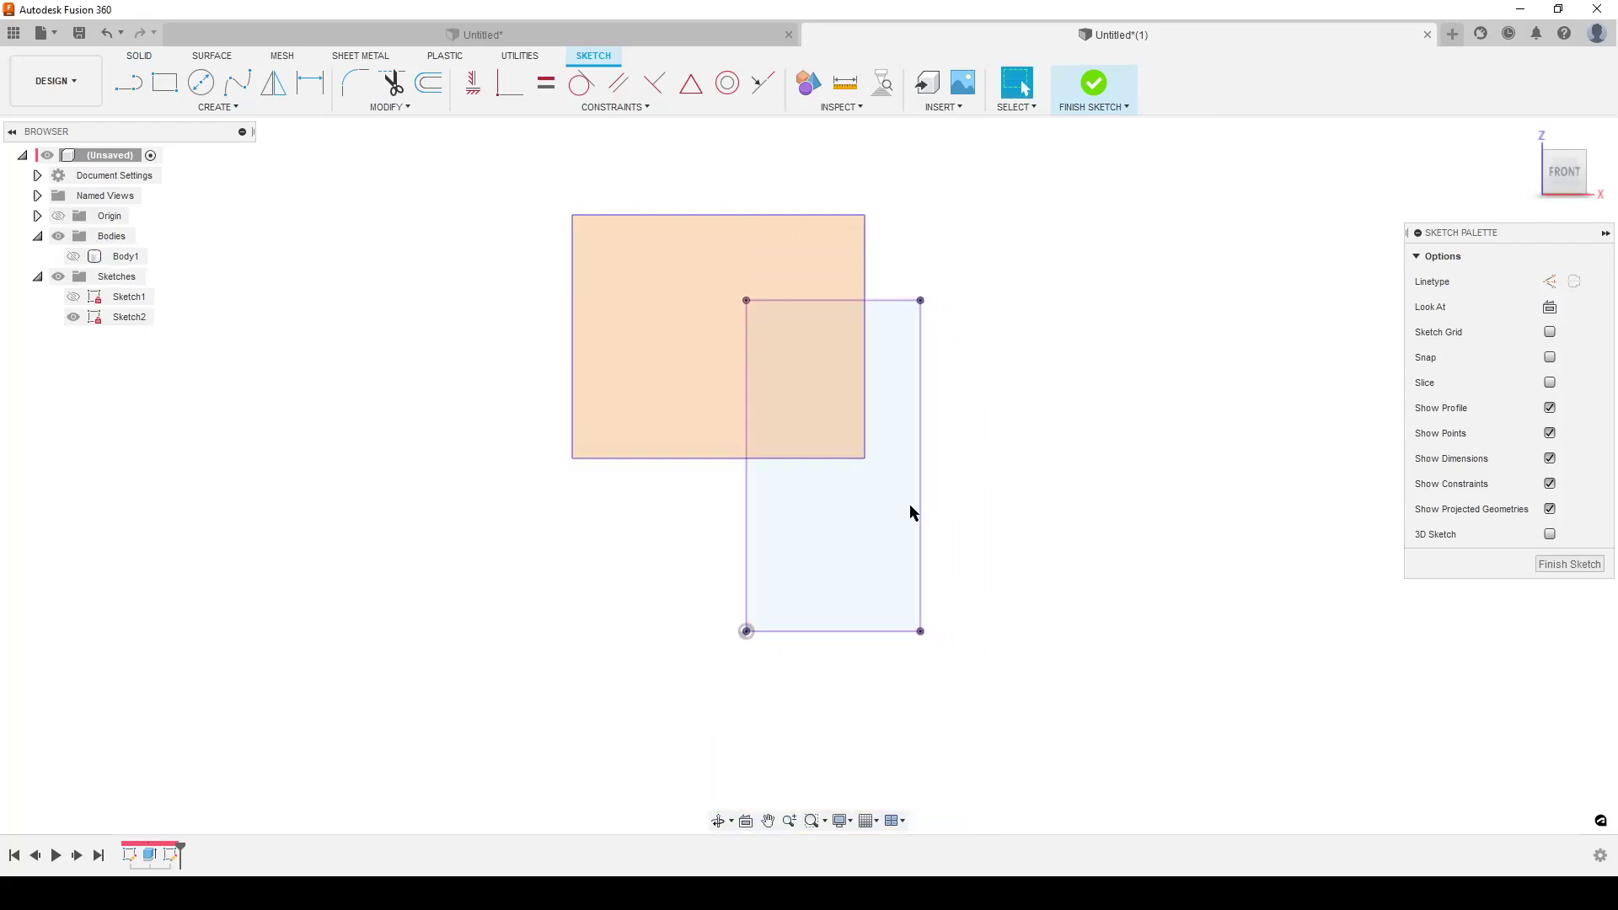
pyautogui.moveTo(1004, 615)
pyautogui.mouseDown()
pyautogui.moveTo(1084, 711)
pyautogui.moveTo(676, 602)
pyautogui.moveTo(402, 479)
pyautogui.moveTo(1017, 765)
pyautogui.moveTo(1066, 713)
pyautogui.mouseUp()
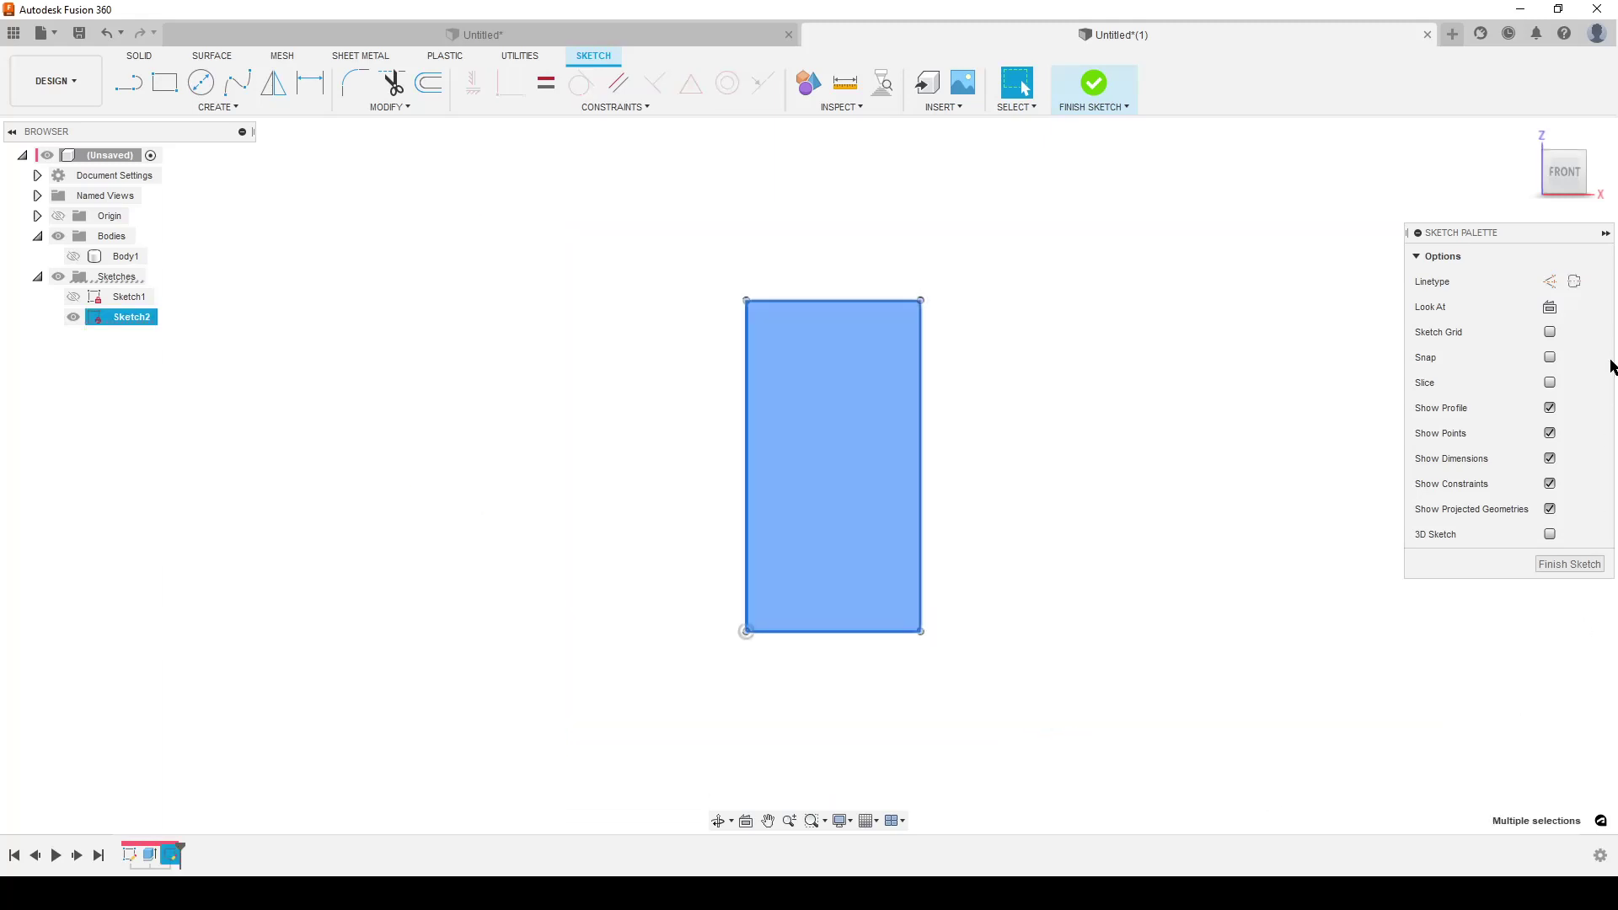
pyautogui.click(1550, 282)
pyautogui.click(1084, 553)
# Step: Sketch a hexagon about 60 mm across flats inside the plate outline and constrain its left edge to be vertical
pyautogui.scroll(3, 1007, 518)
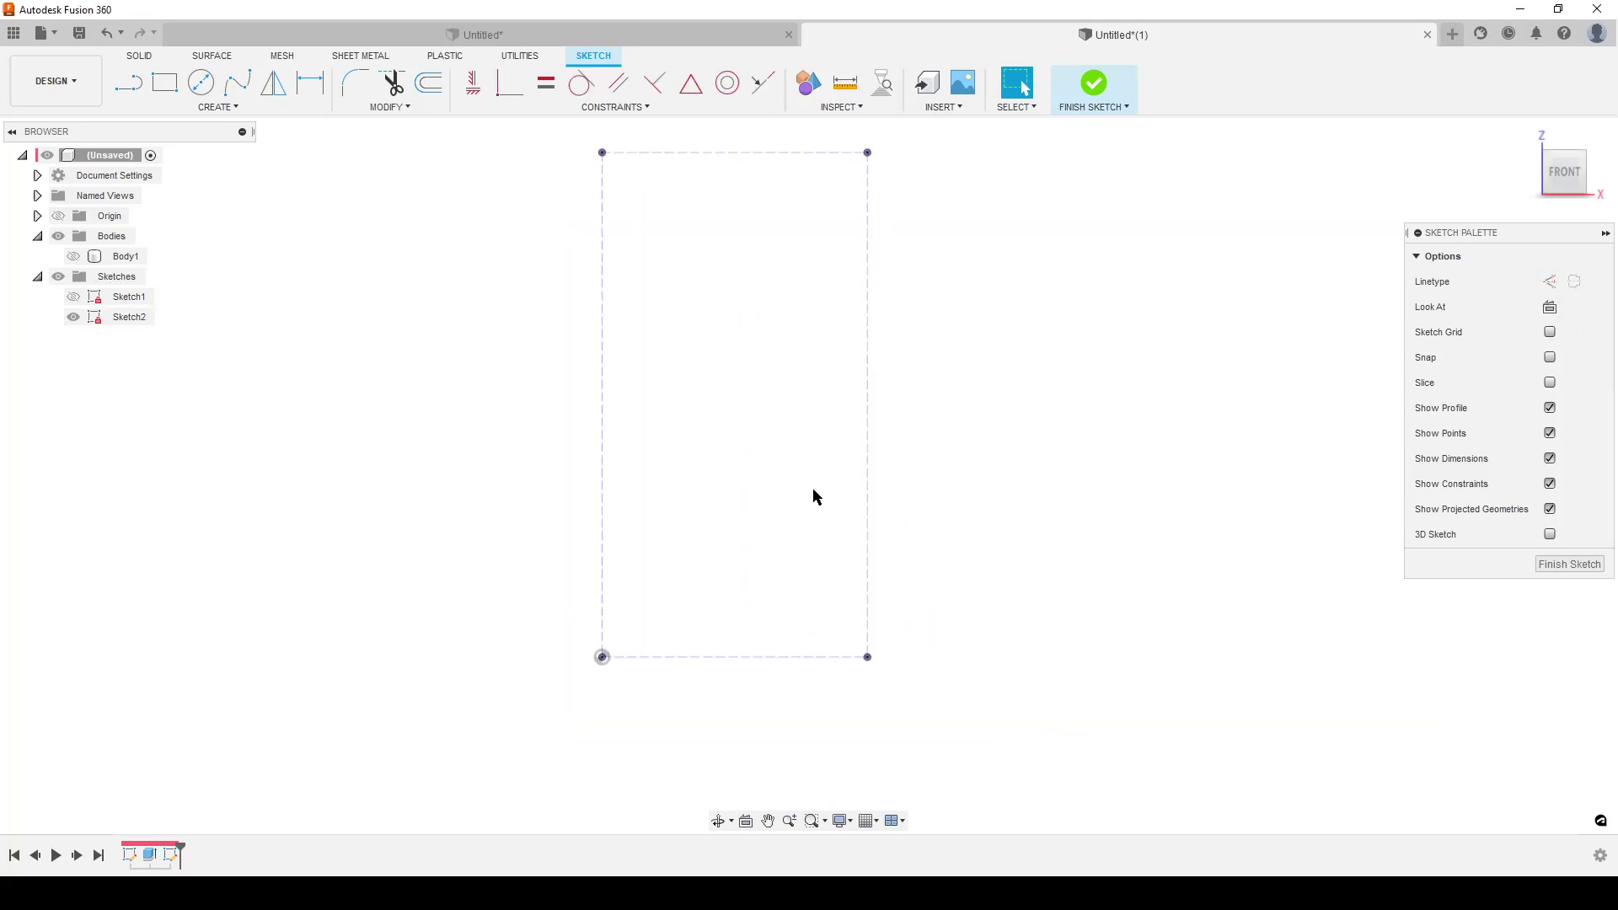
pyautogui.click(213, 110)
pyautogui.moveTo(180, 199)
pyautogui.click(278, 199)
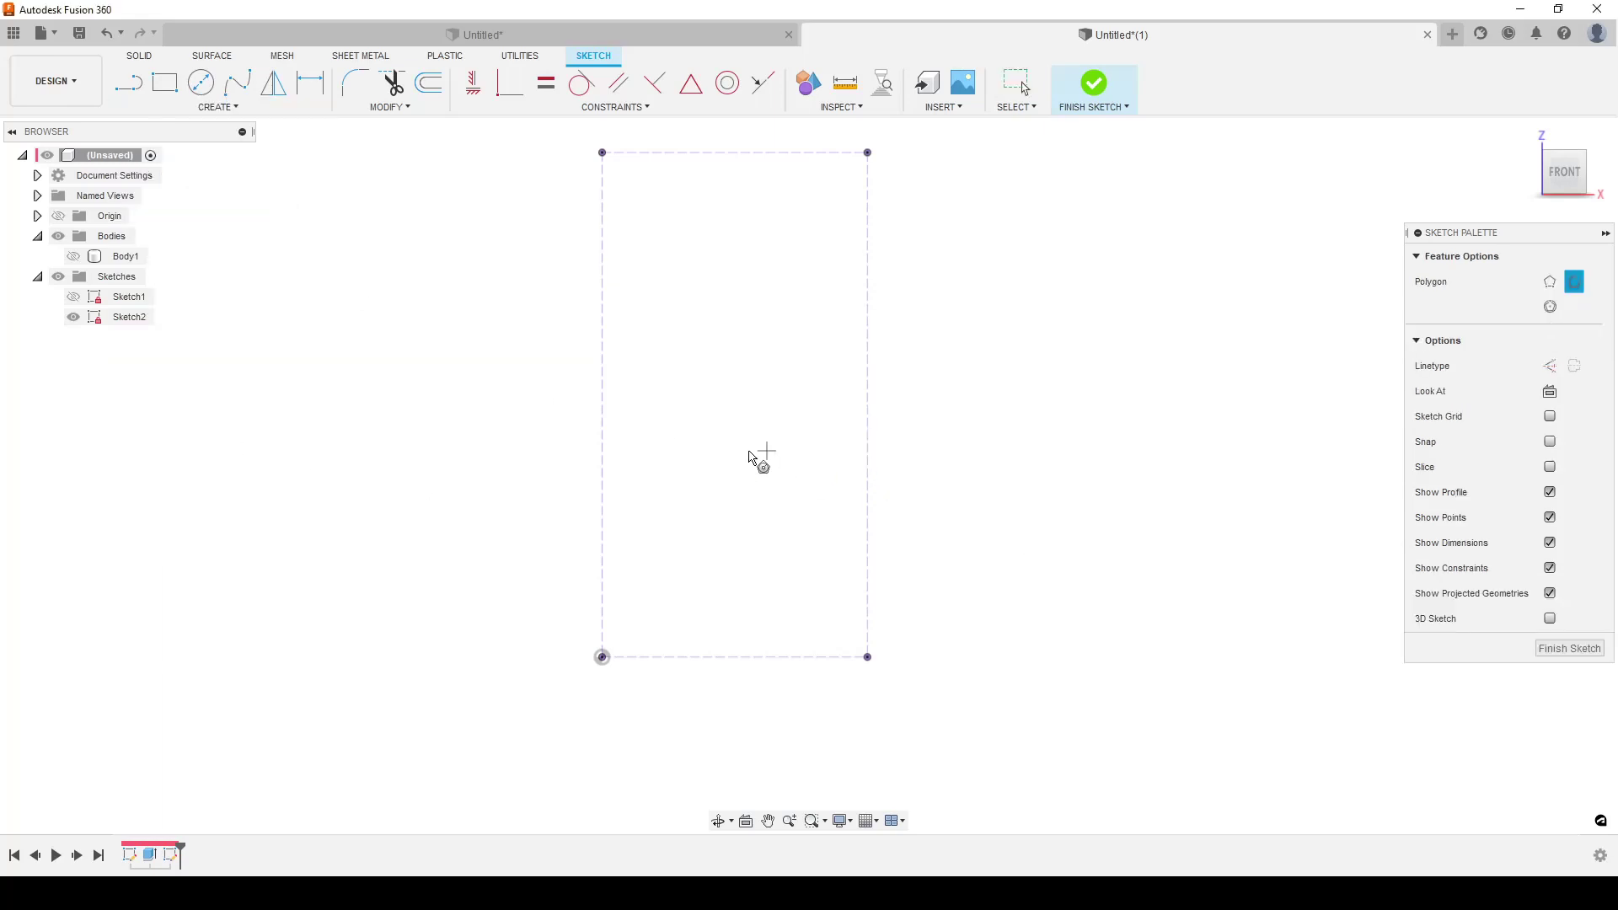
pyautogui.click(697, 439)
pyautogui.click(732, 495)
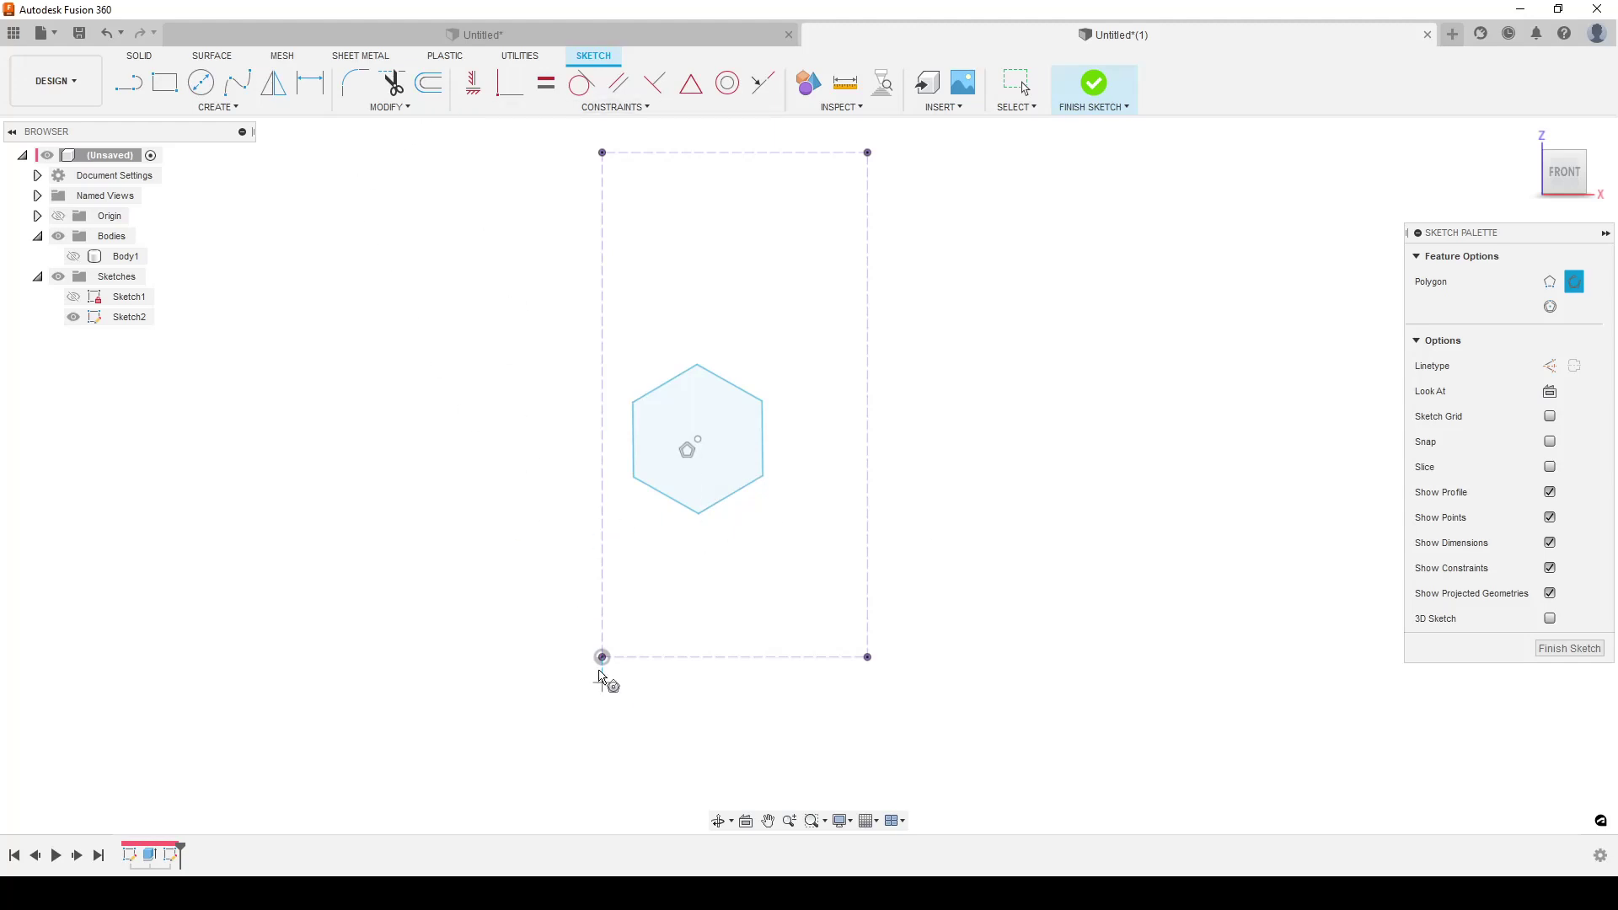
pyautogui.click(473, 83)
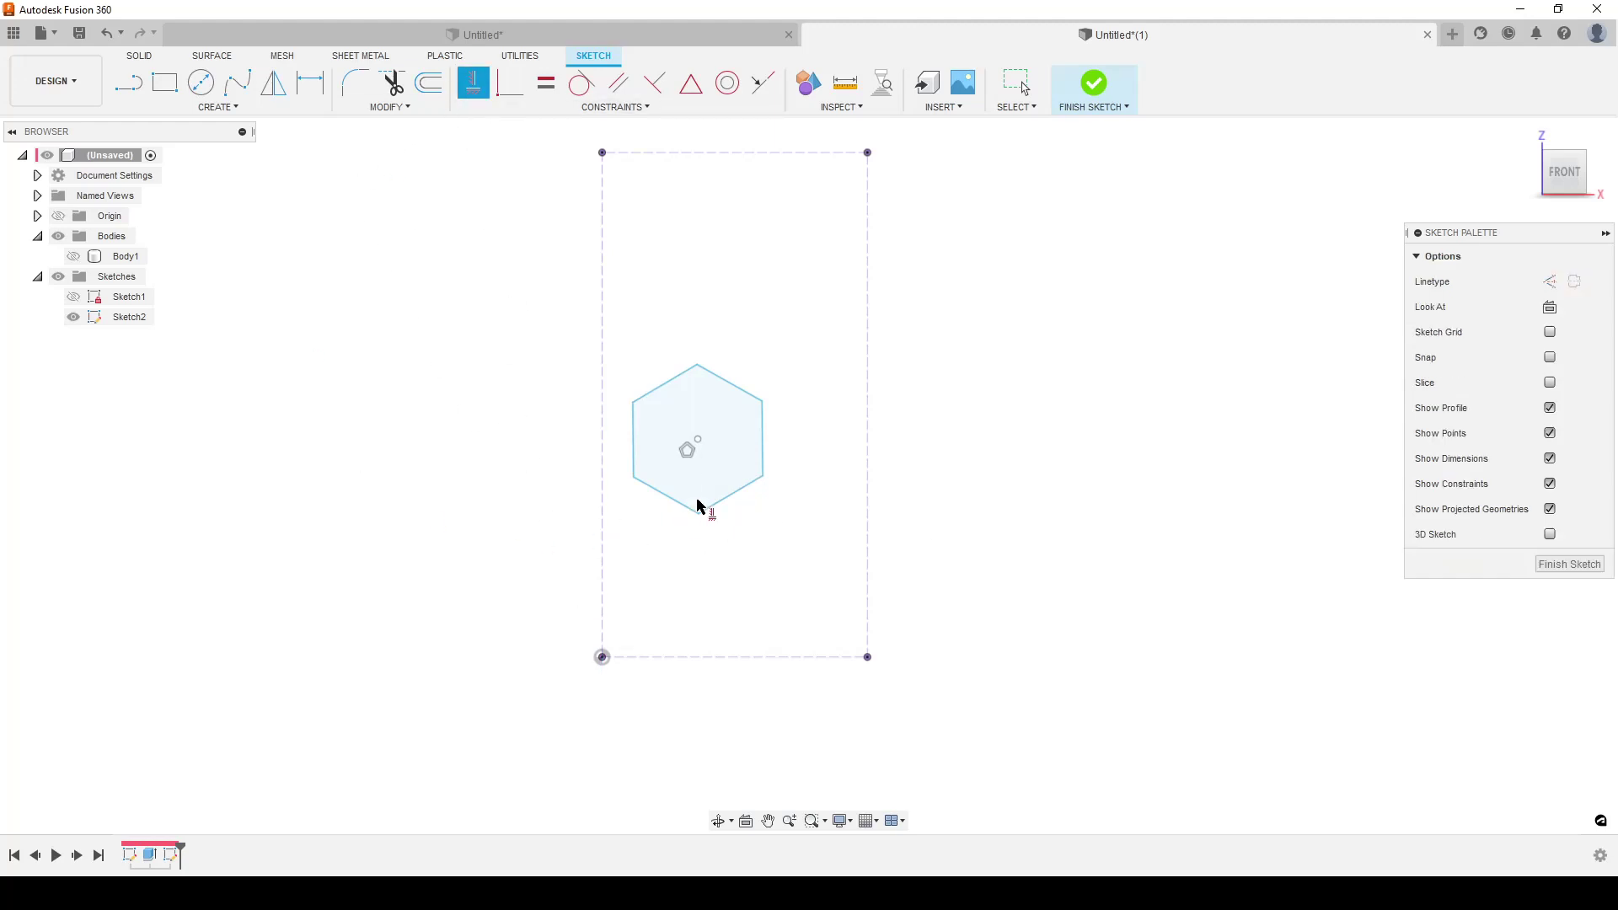
pyautogui.click(633, 434)
# Step: Dimension the hexagon's width across flats as a named parameter HEX_WIDTH = 15 mm, and reposition the dimension
pyautogui.press('d')
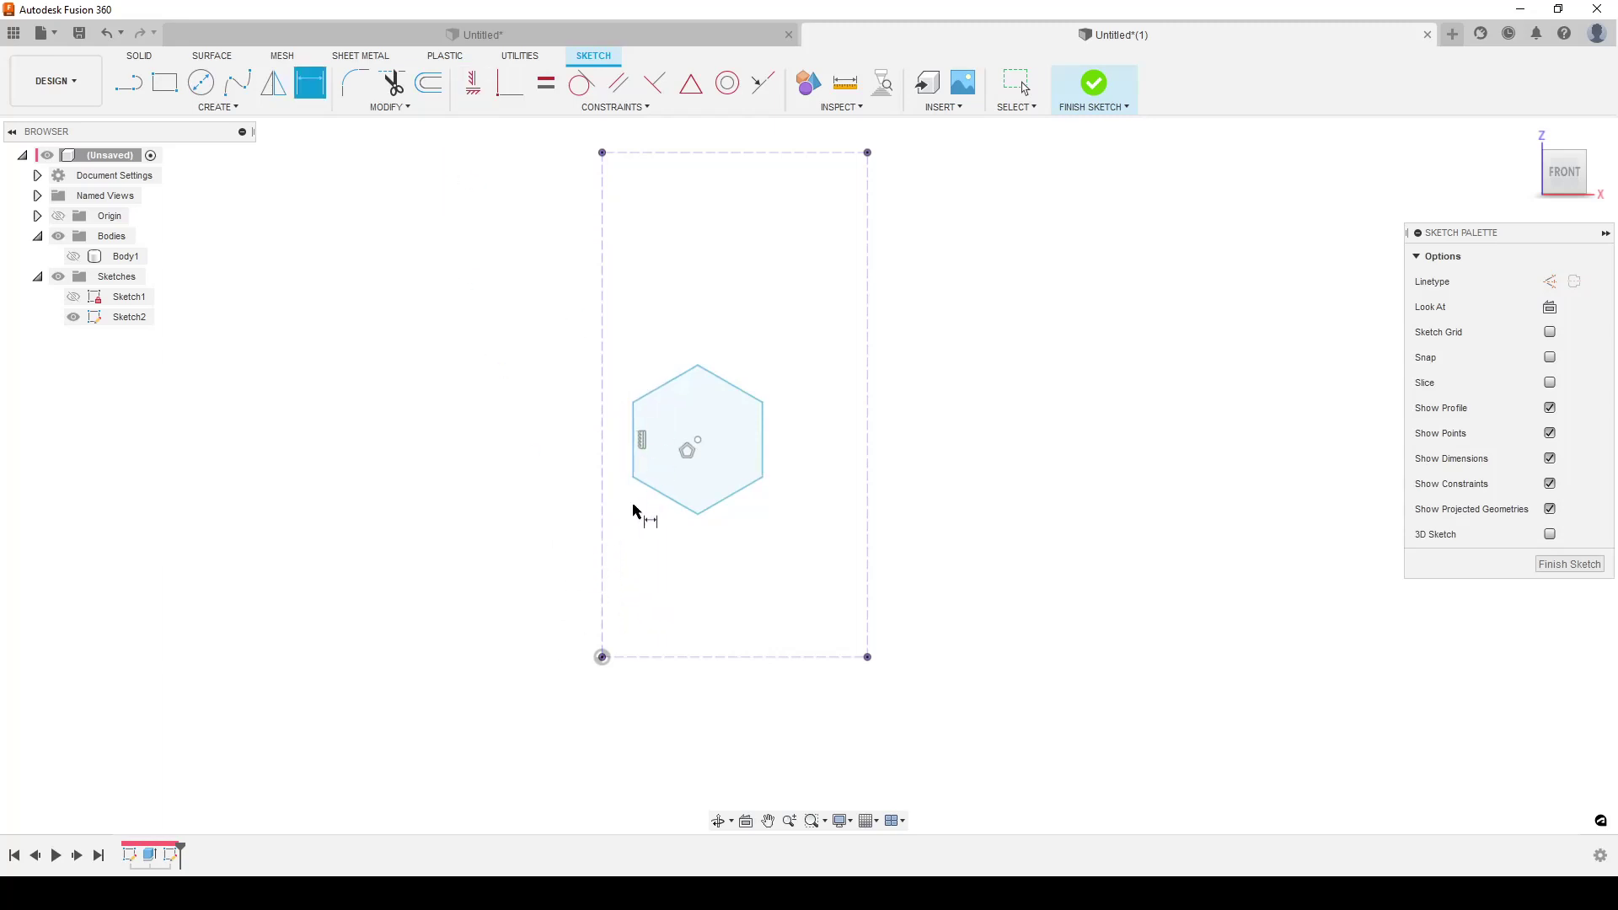
pyautogui.click(633, 430)
pyautogui.click(764, 476)
pyautogui.click(726, 765)
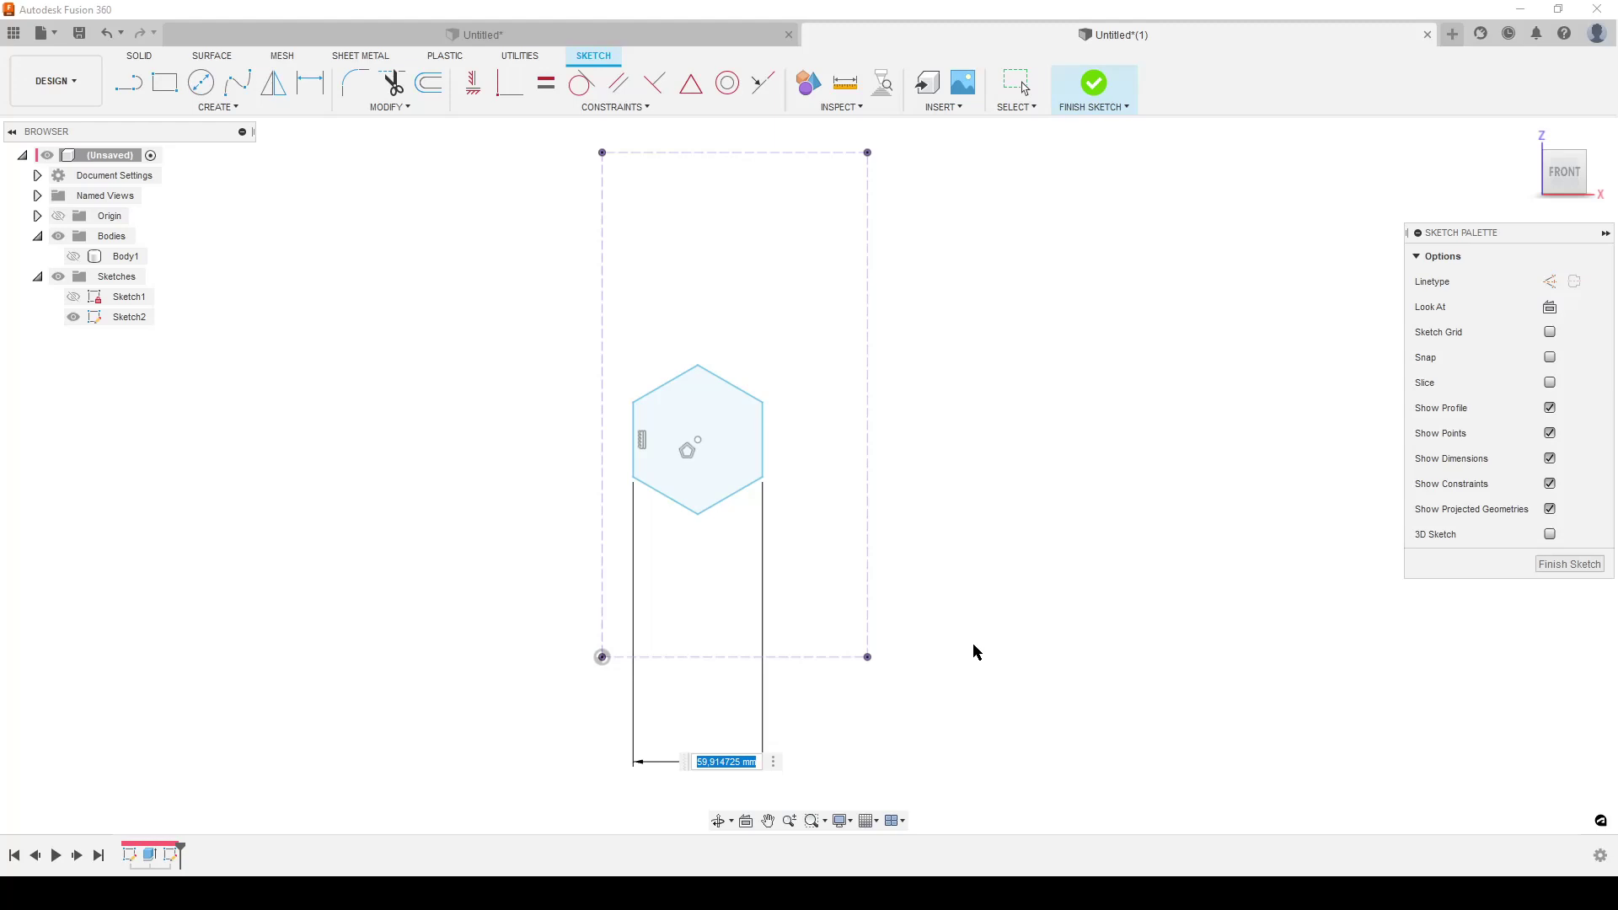
pyautogui.write('HEX_WIDTH =15')
pyautogui.press('Return')
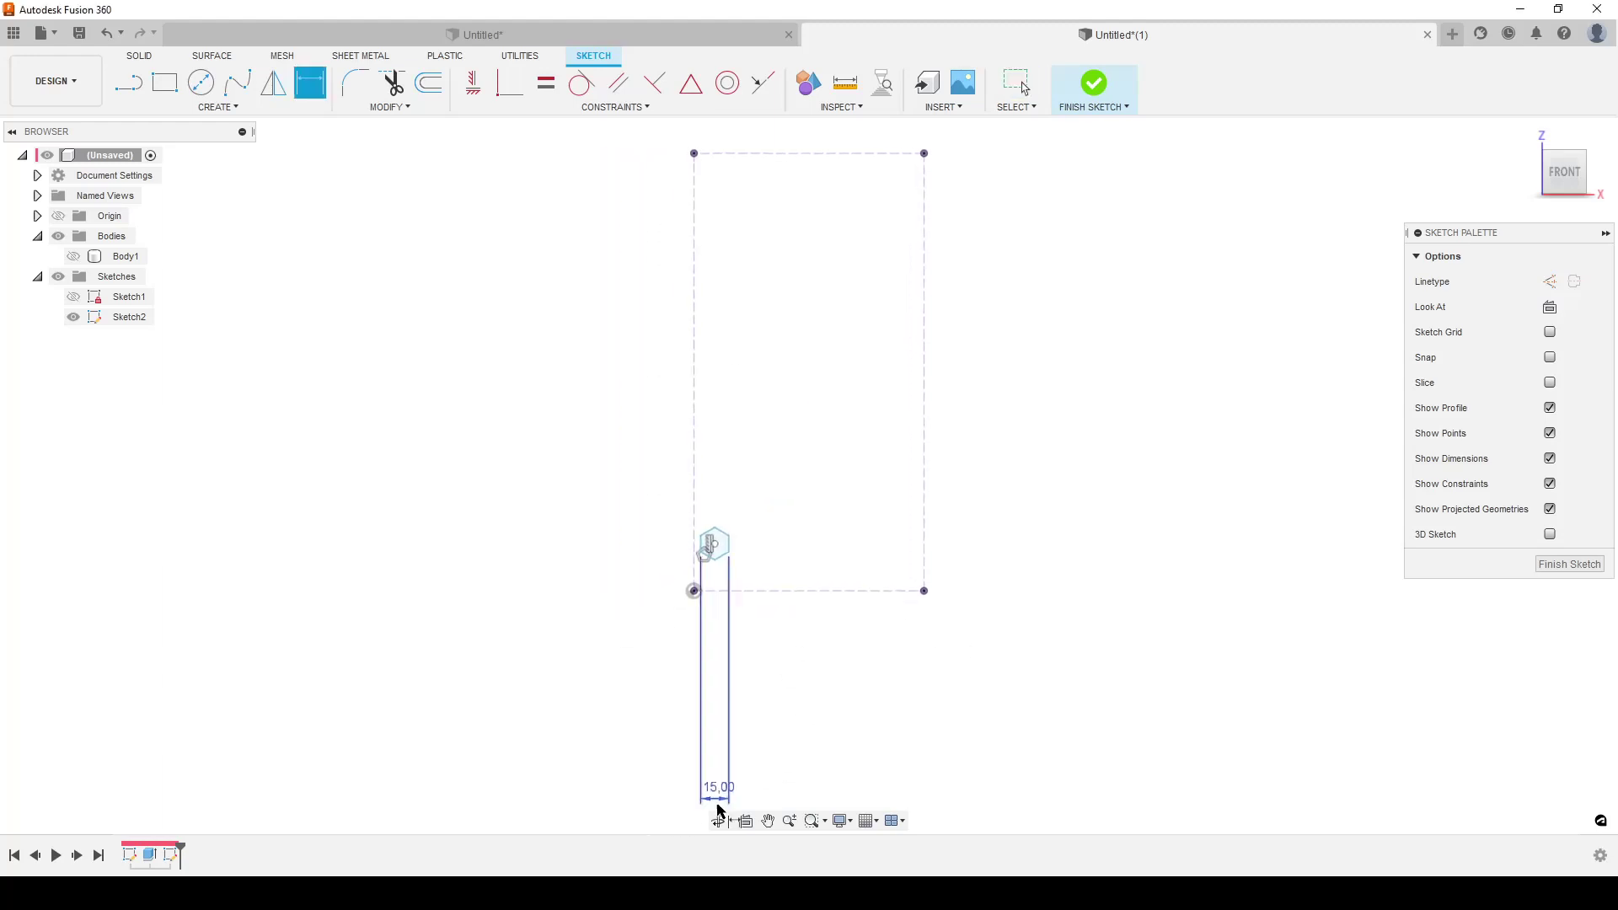
pyautogui.moveTo(719, 798); pyautogui.dragTo(716, 642)
# Step: Dimension the hexagon's centre 13 mm above the lower edge of the plate outline
pyautogui.scroll(2, 618, 628)
pyautogui.moveTo(618, 629); pyautogui.dragTo(511, 628, button='middle')
pyautogui.press('d')
pyautogui.scroll(3, 679, 650)
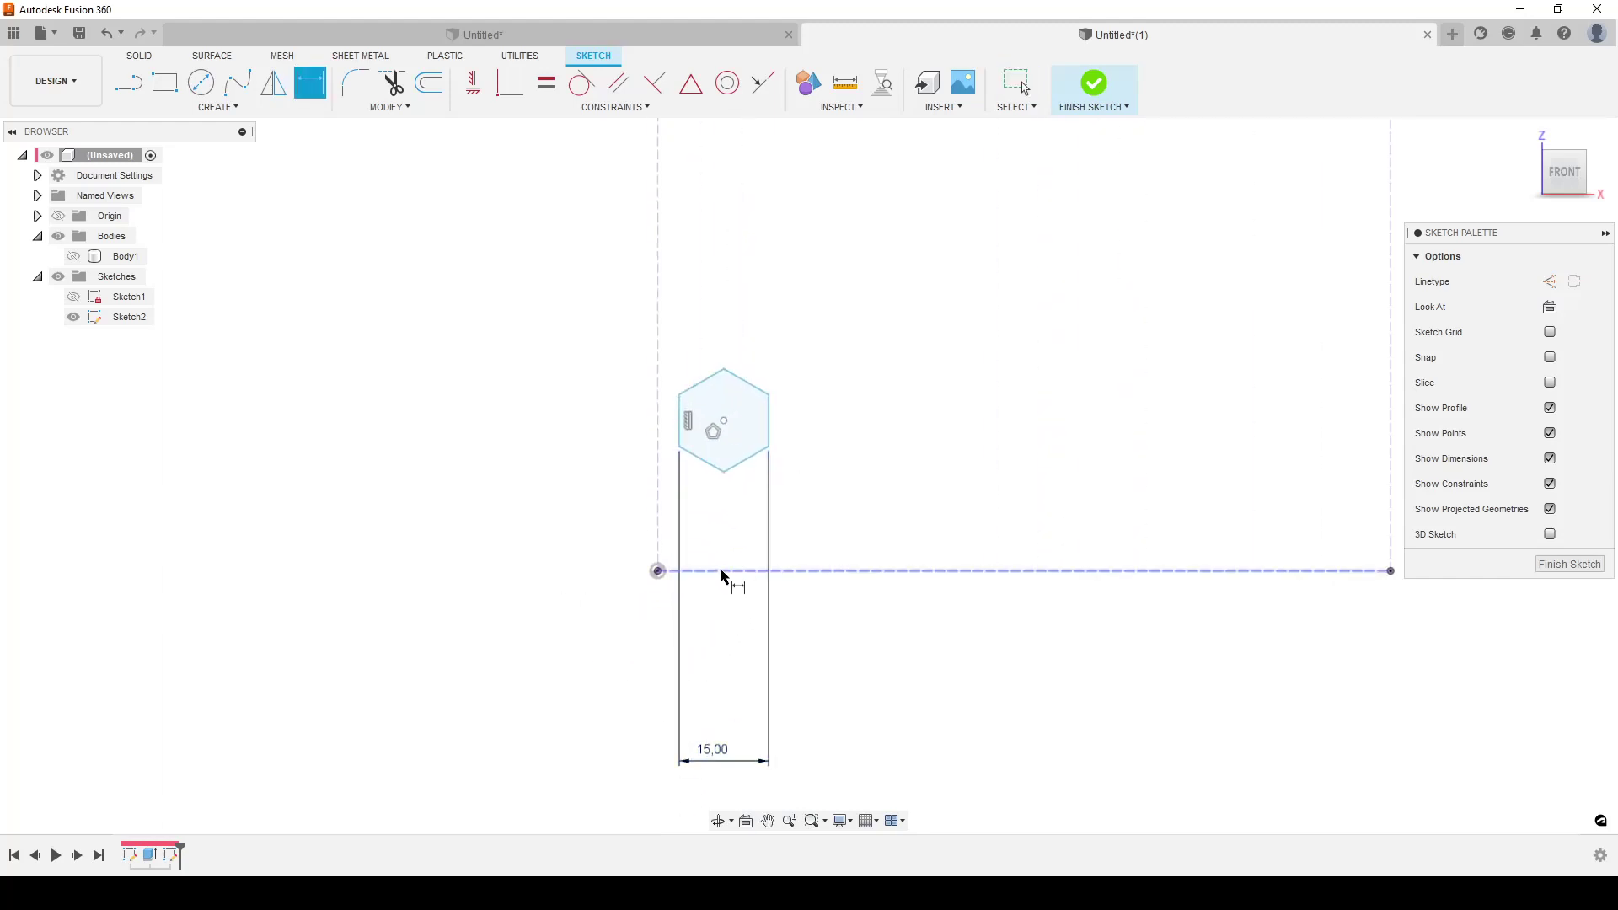
pyautogui.click(722, 572)
pyautogui.click(724, 420)
pyautogui.click(474, 448)
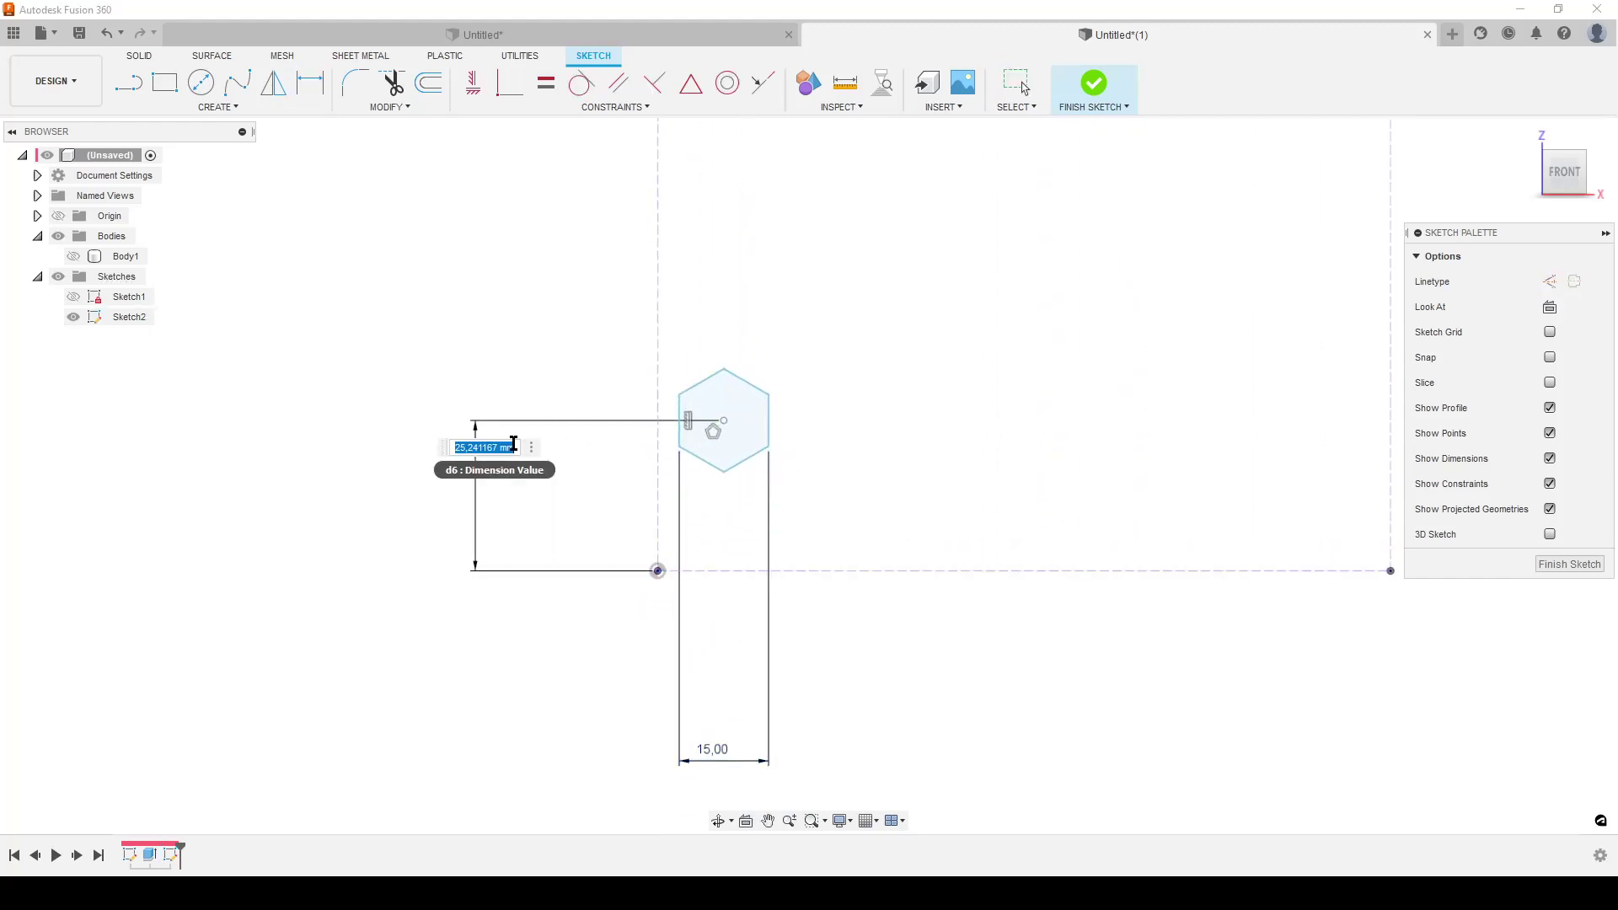
pyautogui.write('13')
pyautogui.press('Return')
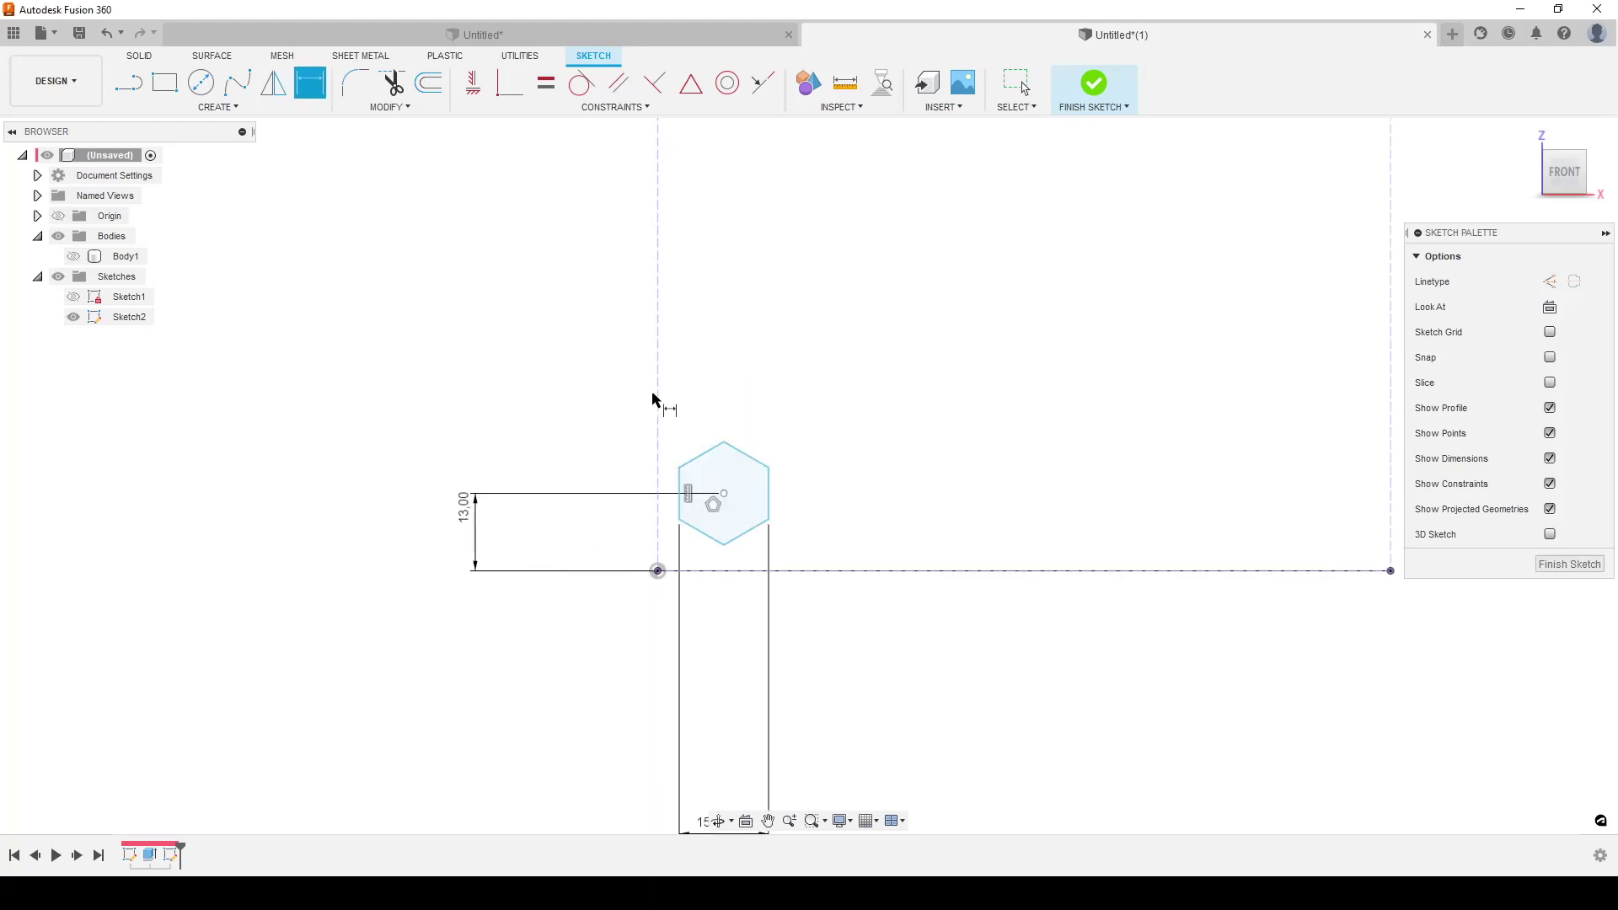
# Step: Dimension the hexagon's centre 13 mm from the left edge of the plate outline
pyautogui.click(657, 399)
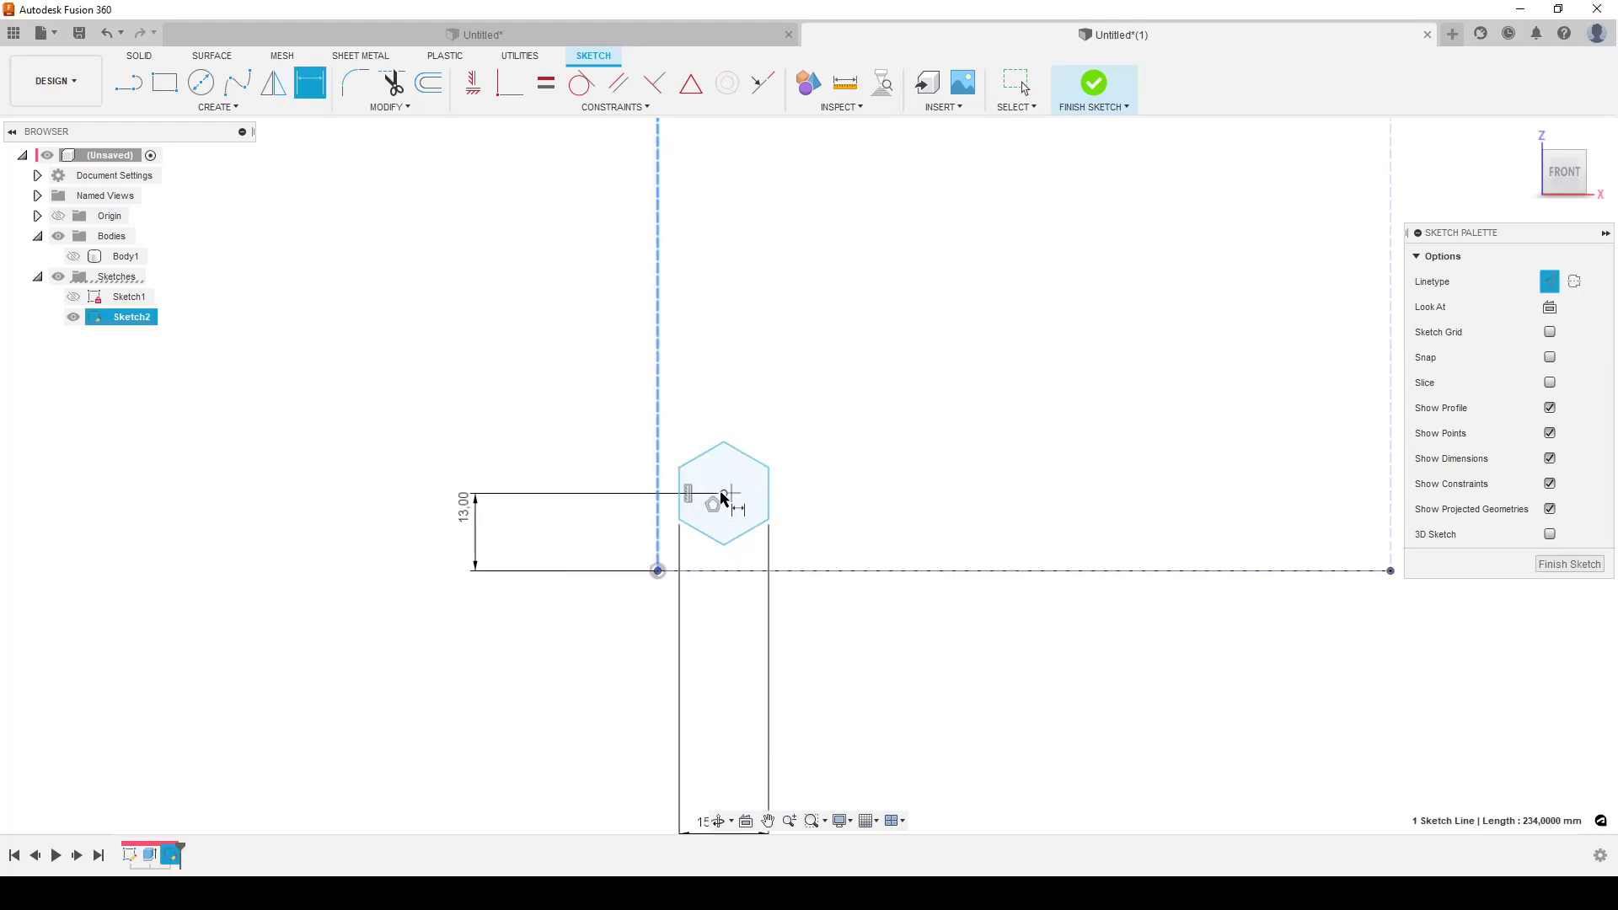
pyautogui.click(724, 497)
pyautogui.click(539, 671)
pyautogui.write('13')
pyautogui.press('Return')
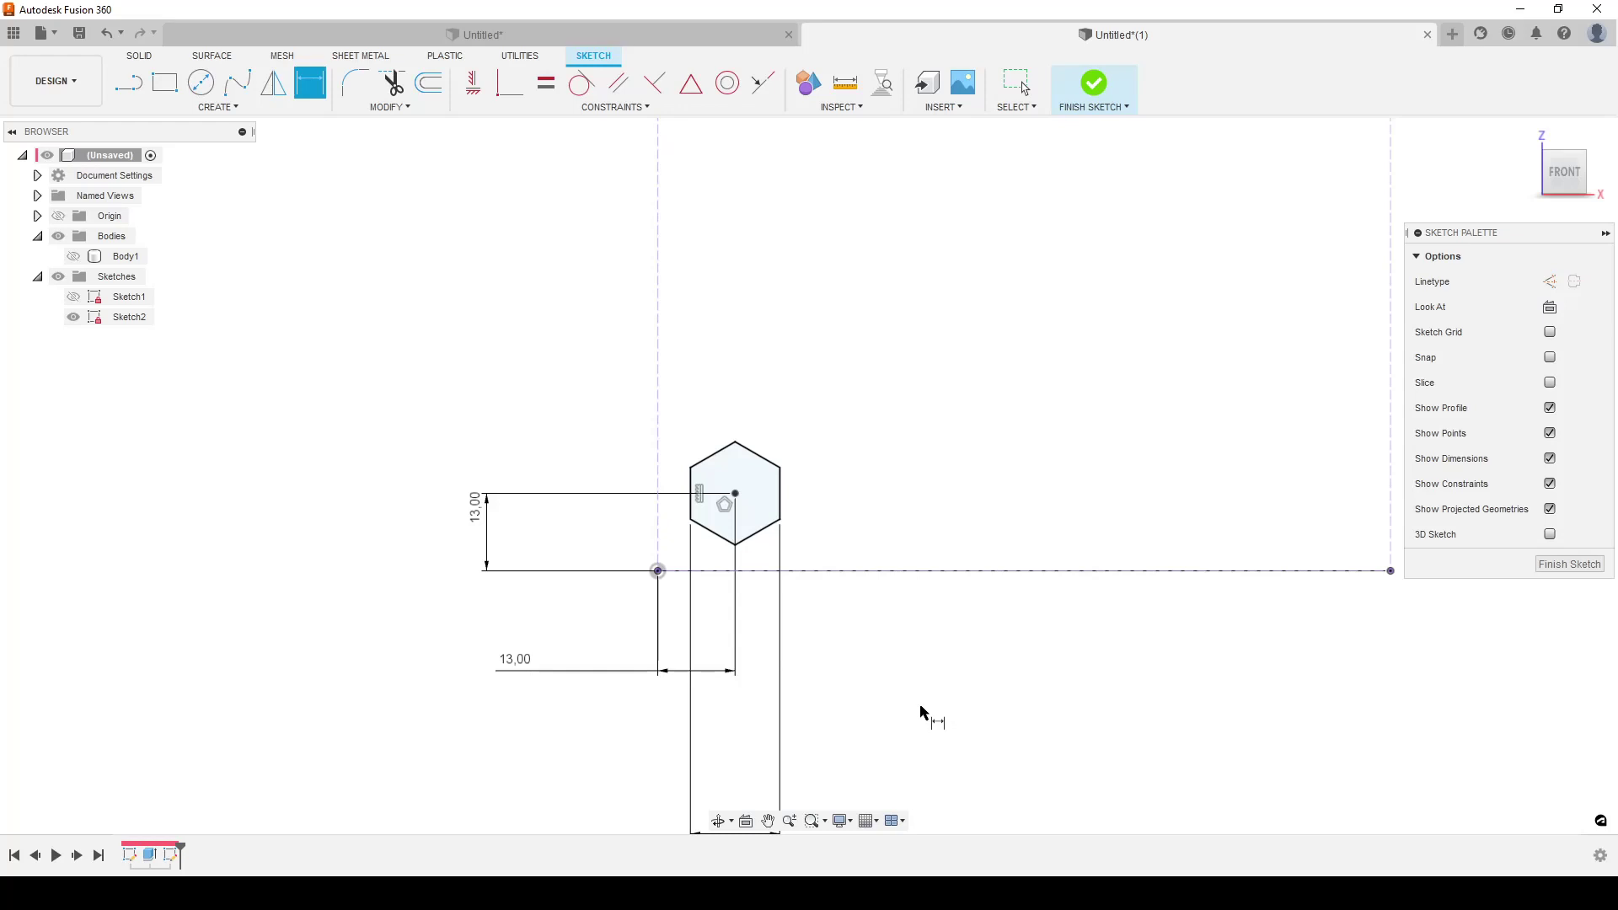
# Step: Sketch a closed construction-line triangle from the hexagon's centre with a horizontal base and a closing side about 43 mm long
pyautogui.press('l')
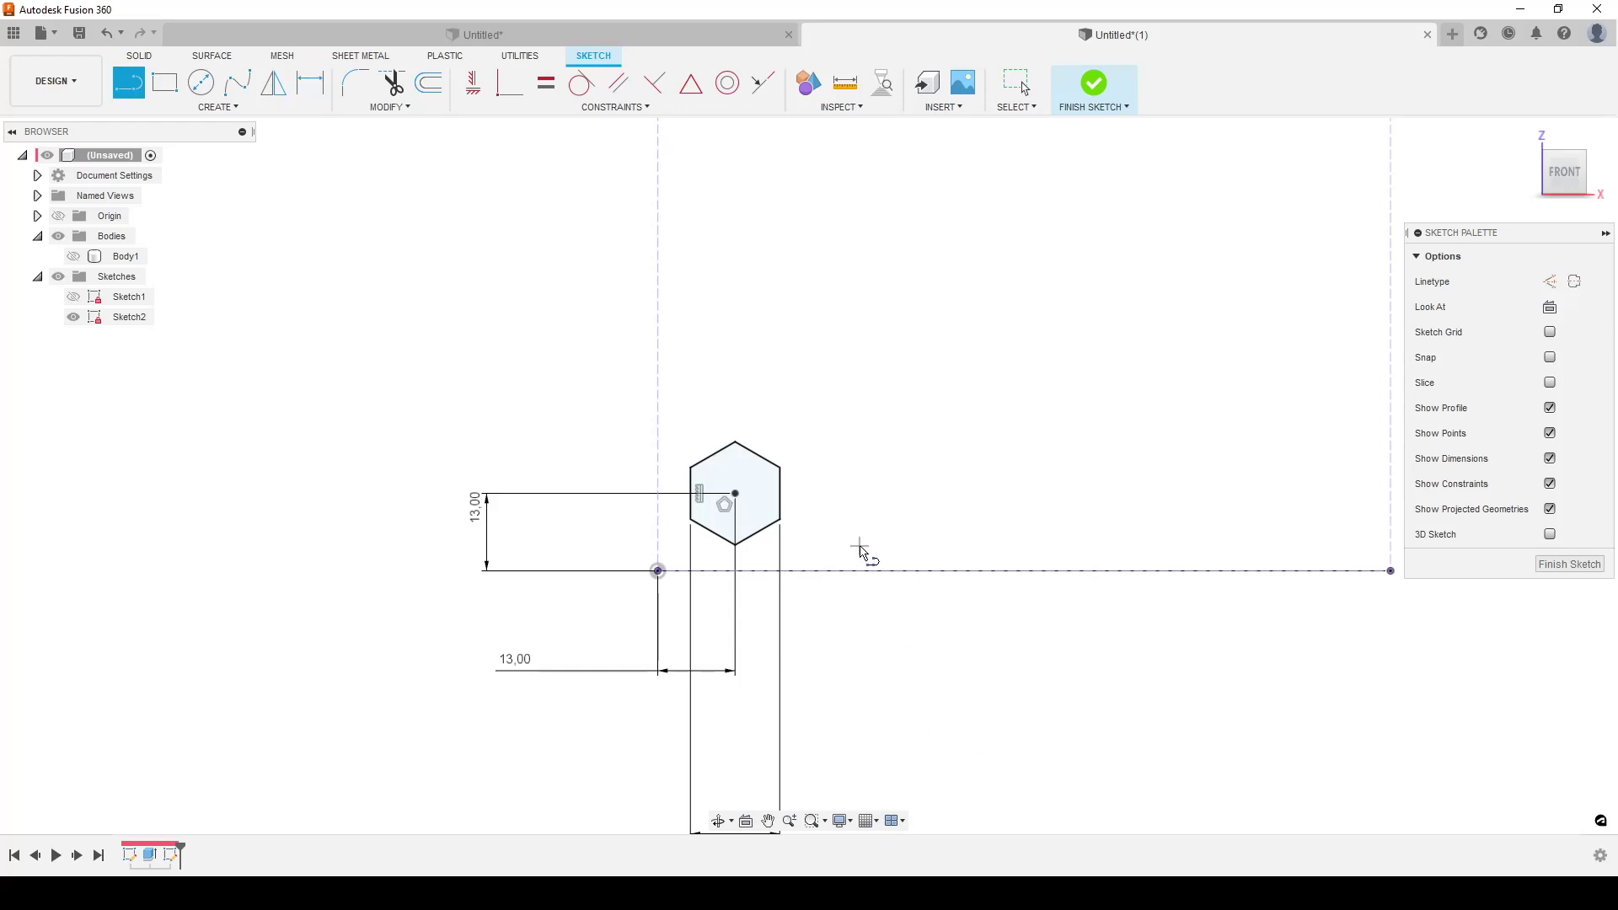
pyautogui.click(1552, 282)
pyautogui.click(736, 492)
pyautogui.click(1007, 497)
pyautogui.click(885, 285)
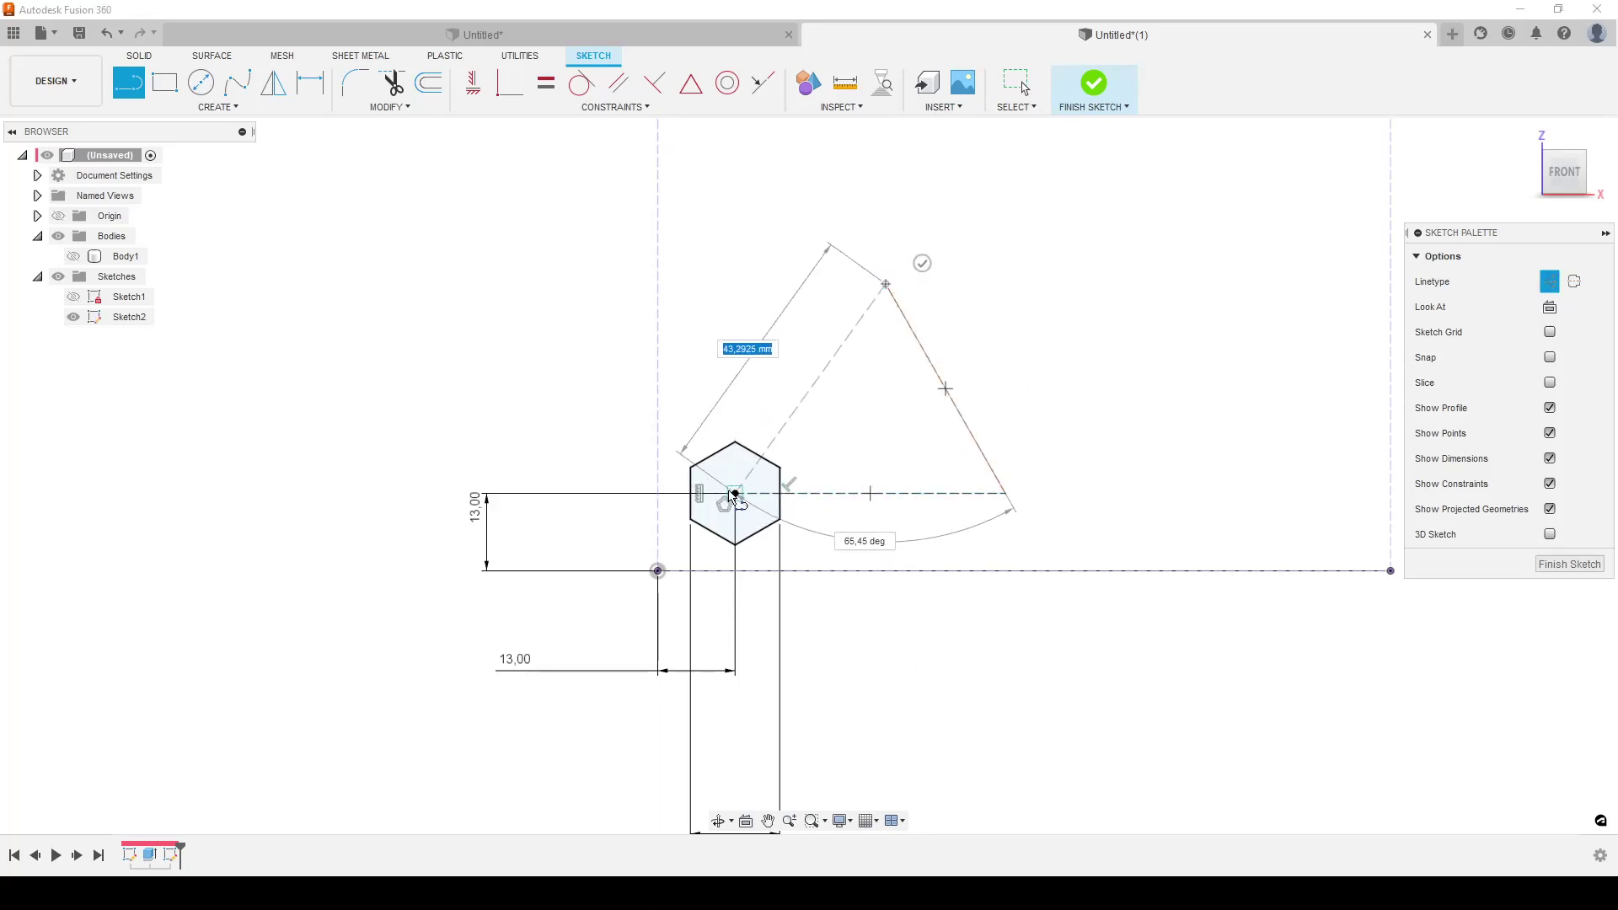
pyautogui.click(736, 493)
pyautogui.press('Escape')
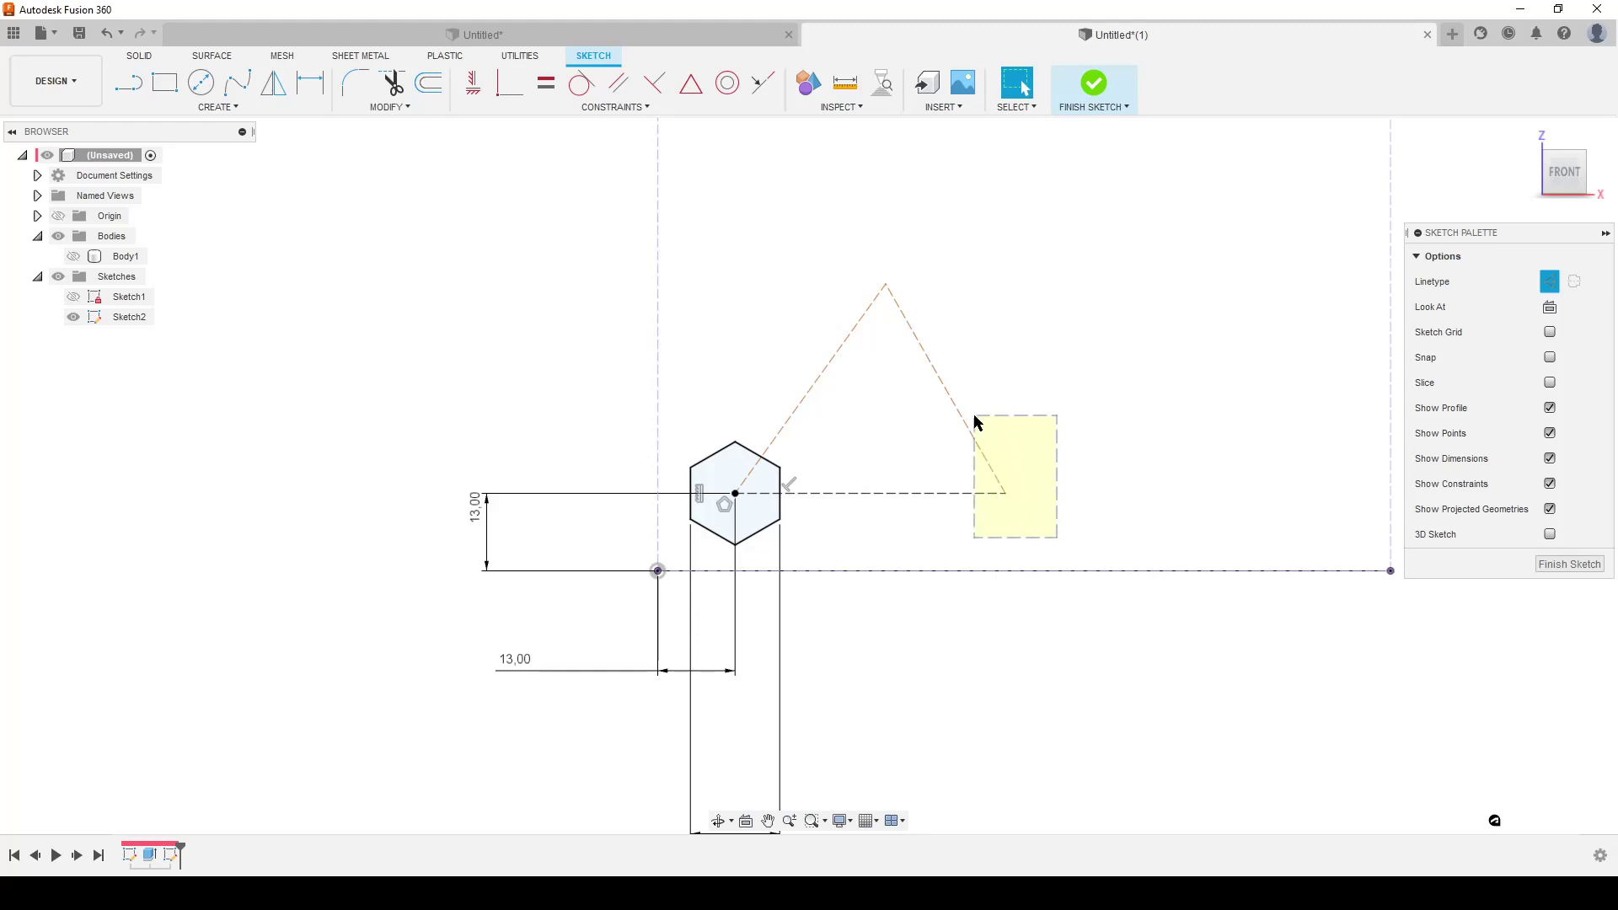
# Step: Apply an Equal constraint to all three sides of the construction triangle
pyautogui.click(943, 493)
pyautogui.keyDown('shift'); pyautogui.click(969, 413); pyautogui.keyUp('shift')
pyautogui.keyDown('shift'); pyautogui.click(848, 339); pyautogui.keyUp('shift')
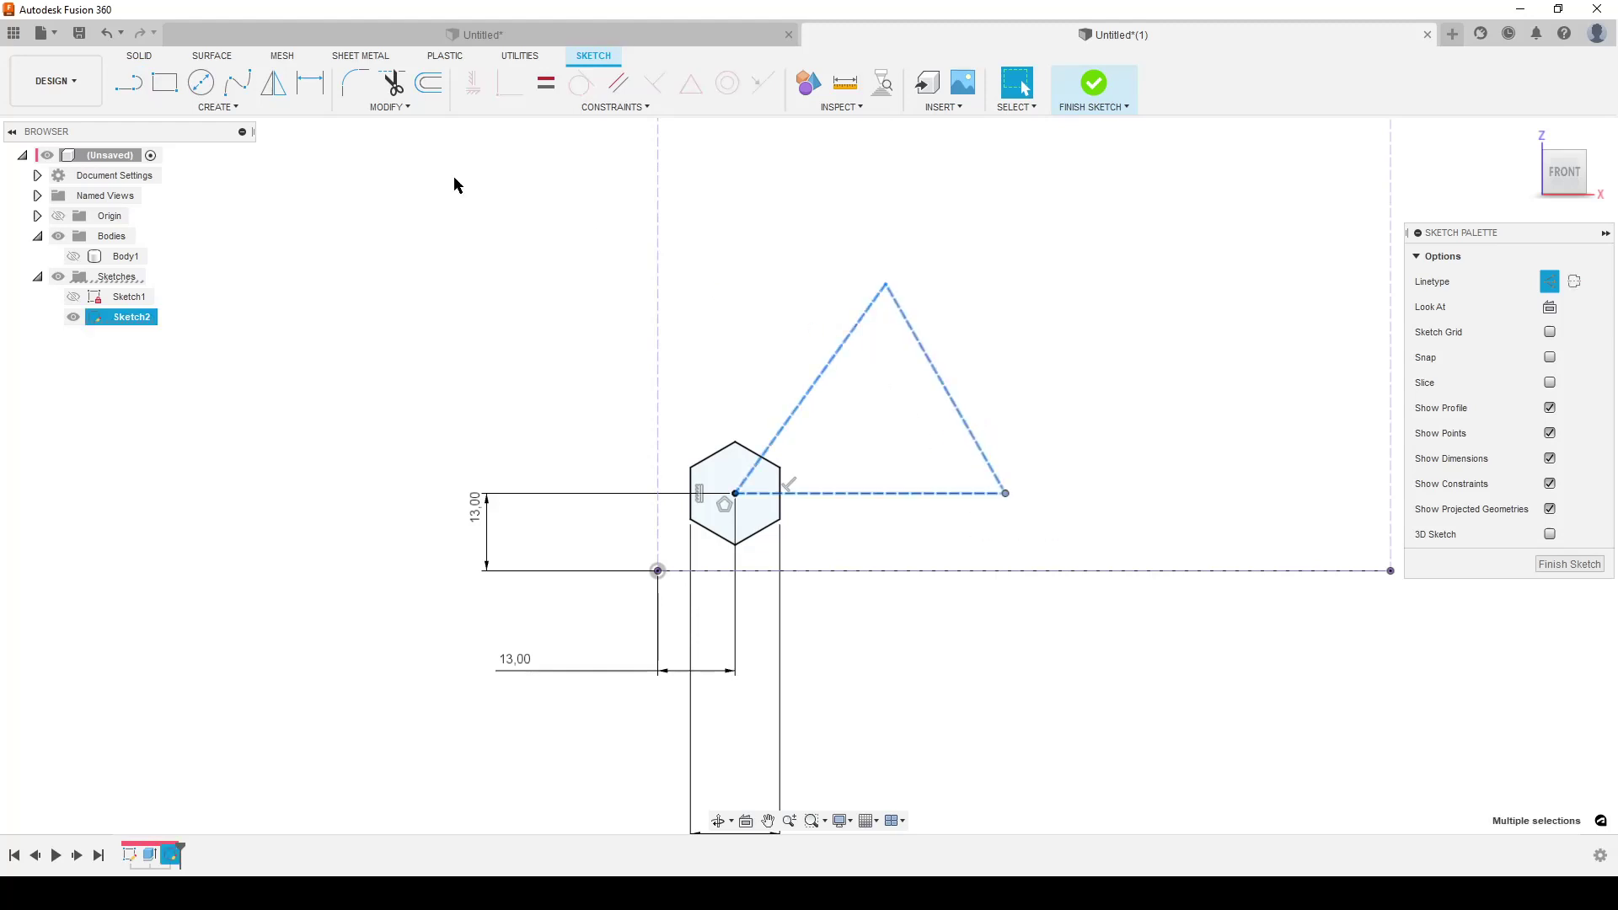
pyautogui.click(546, 83)
pyautogui.scroll(-1, 961, 691)
pyautogui.scroll(-1, 927, 645)
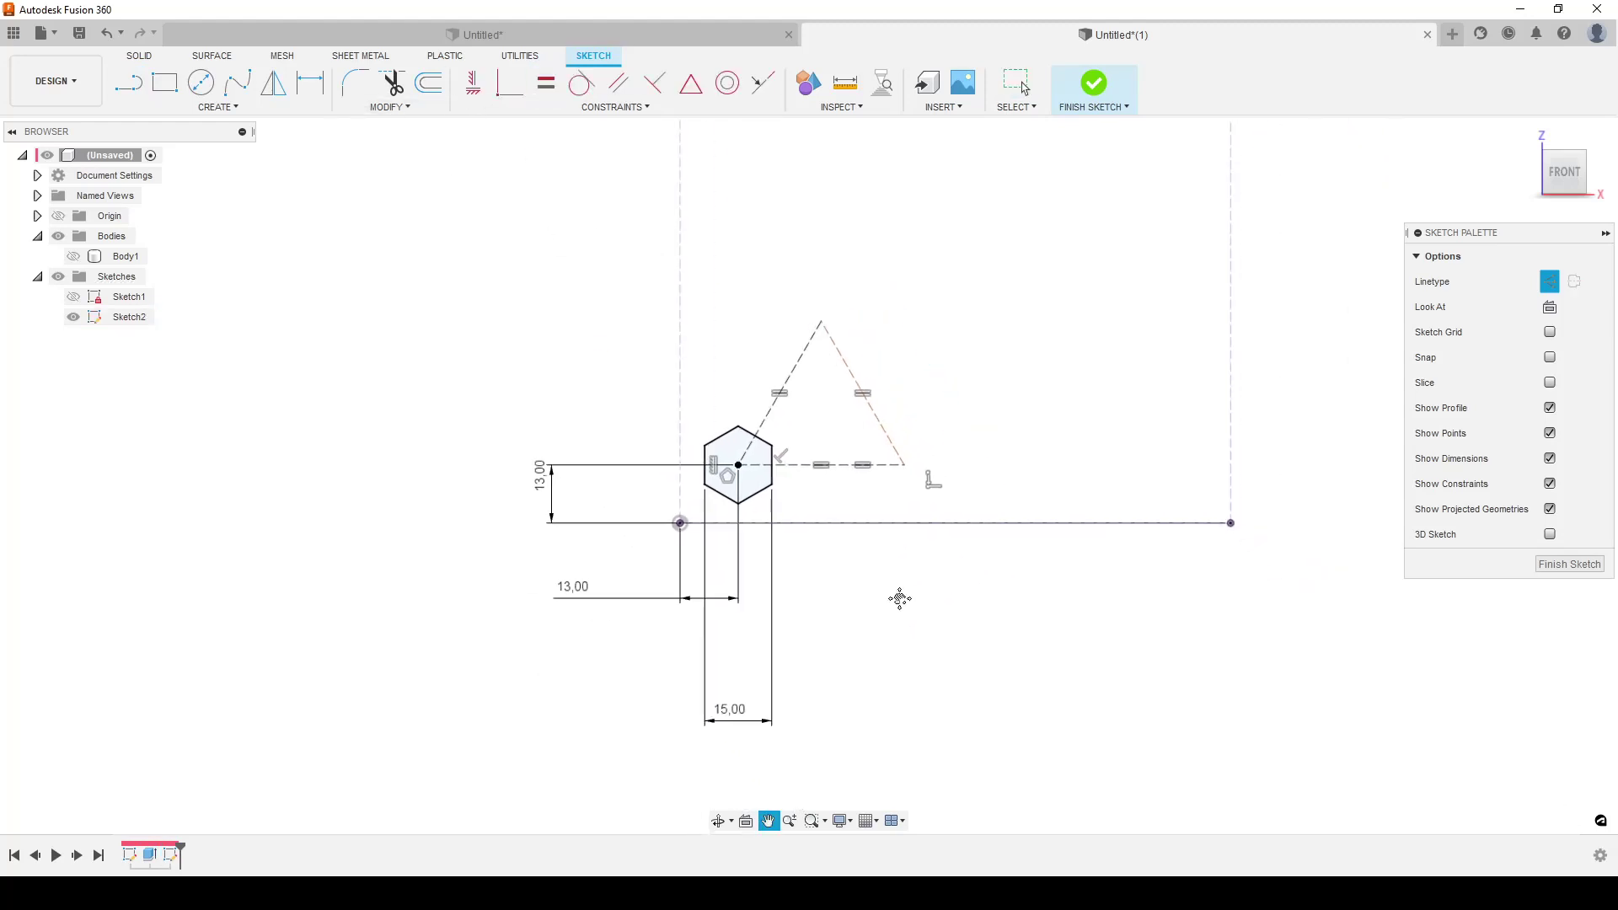
# Step: Dimension the horizontal base of the construction triangle with the expression HEX_WIDTH + 3 mm
pyautogui.press('Escape')
pyautogui.click(806, 464)
pyautogui.keyDown('shift'); pyautogui.click(775, 411); pyautogui.keyUp('shift')
pyautogui.press('d')
pyautogui.click(826, 464)
pyautogui.click(854, 619)
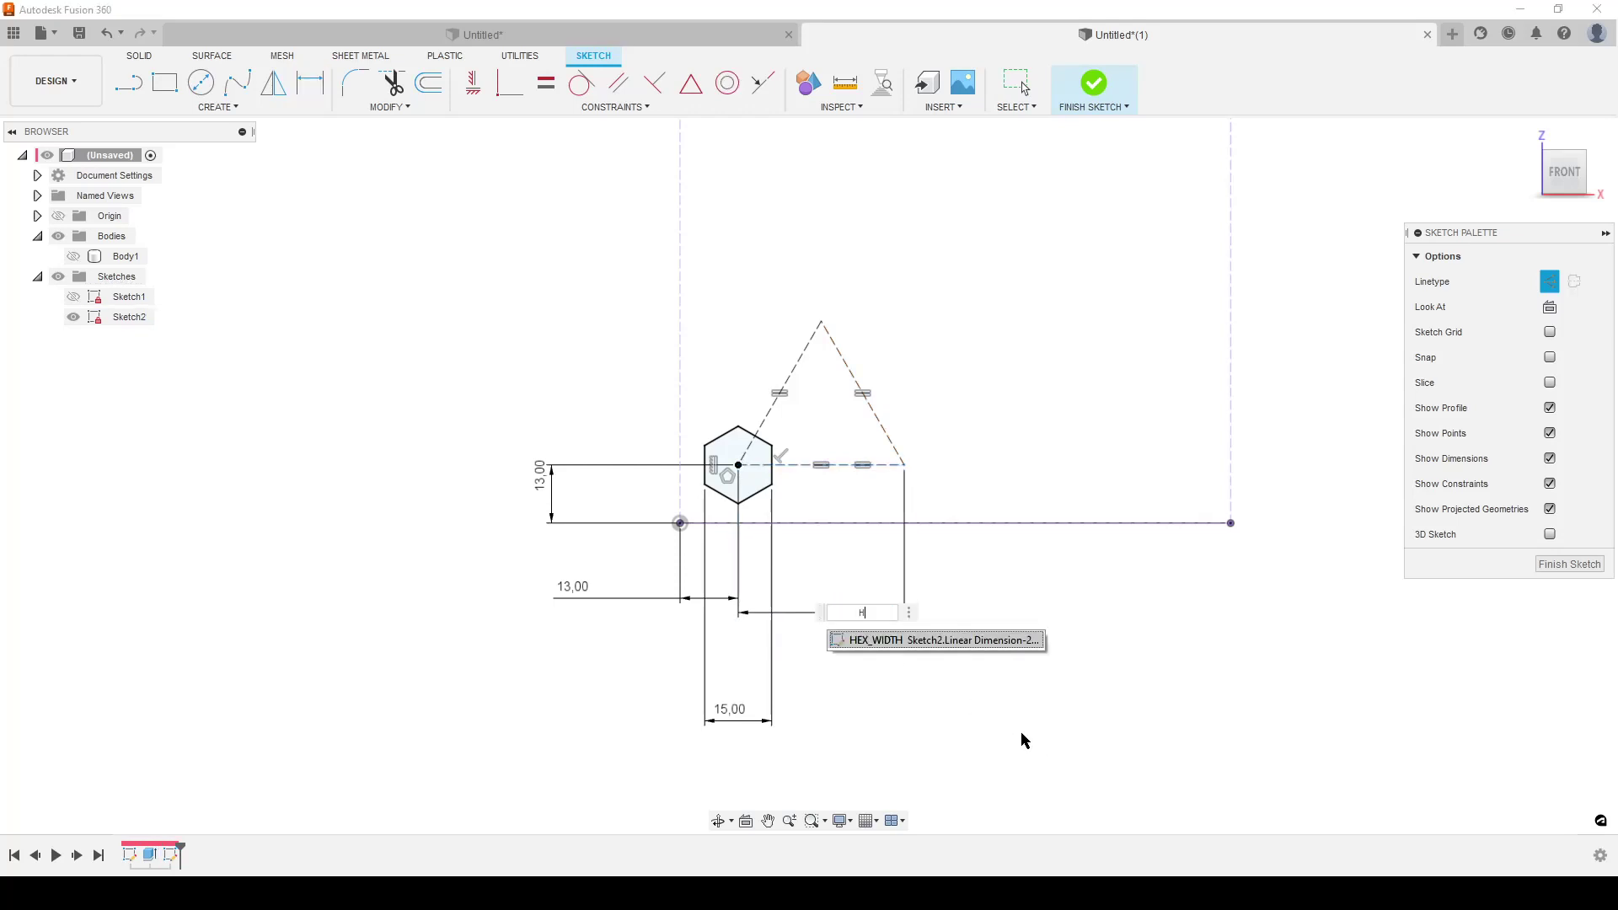
pyautogui.press('Return')
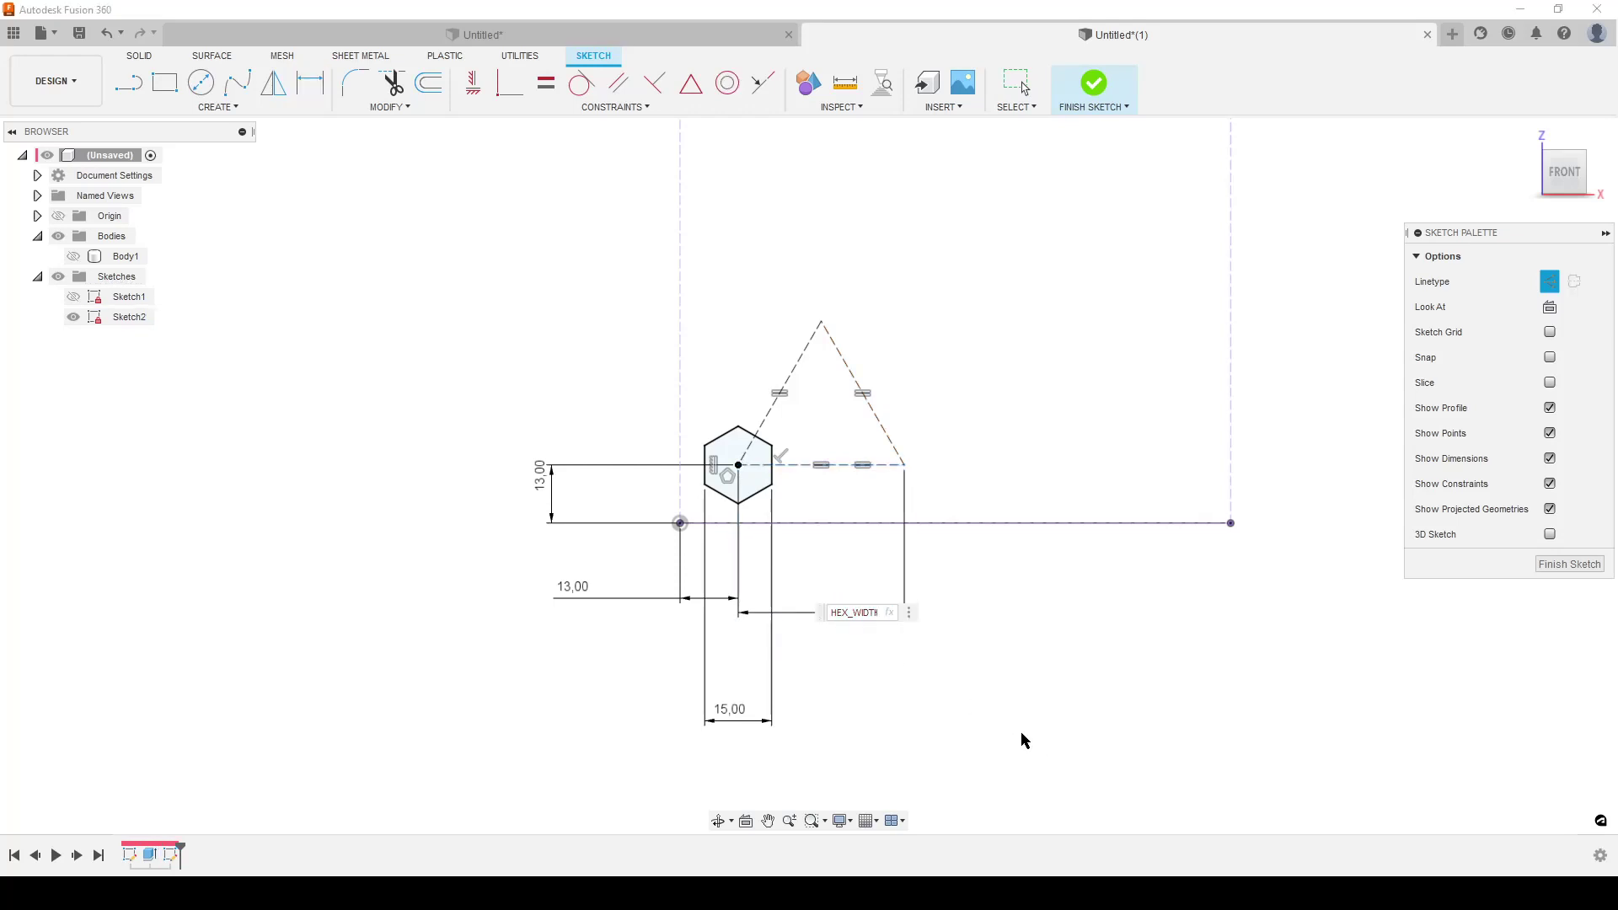
pyautogui.write('+')
pyautogui.write('2')
pyautogui.press('BackSpace')
pyautogui.write('3')
pyautogui.press('Return')
pyautogui.scroll(1, 849, 681)
pyautogui.scroll(1, 848, 681)
pyautogui.press('Escape')
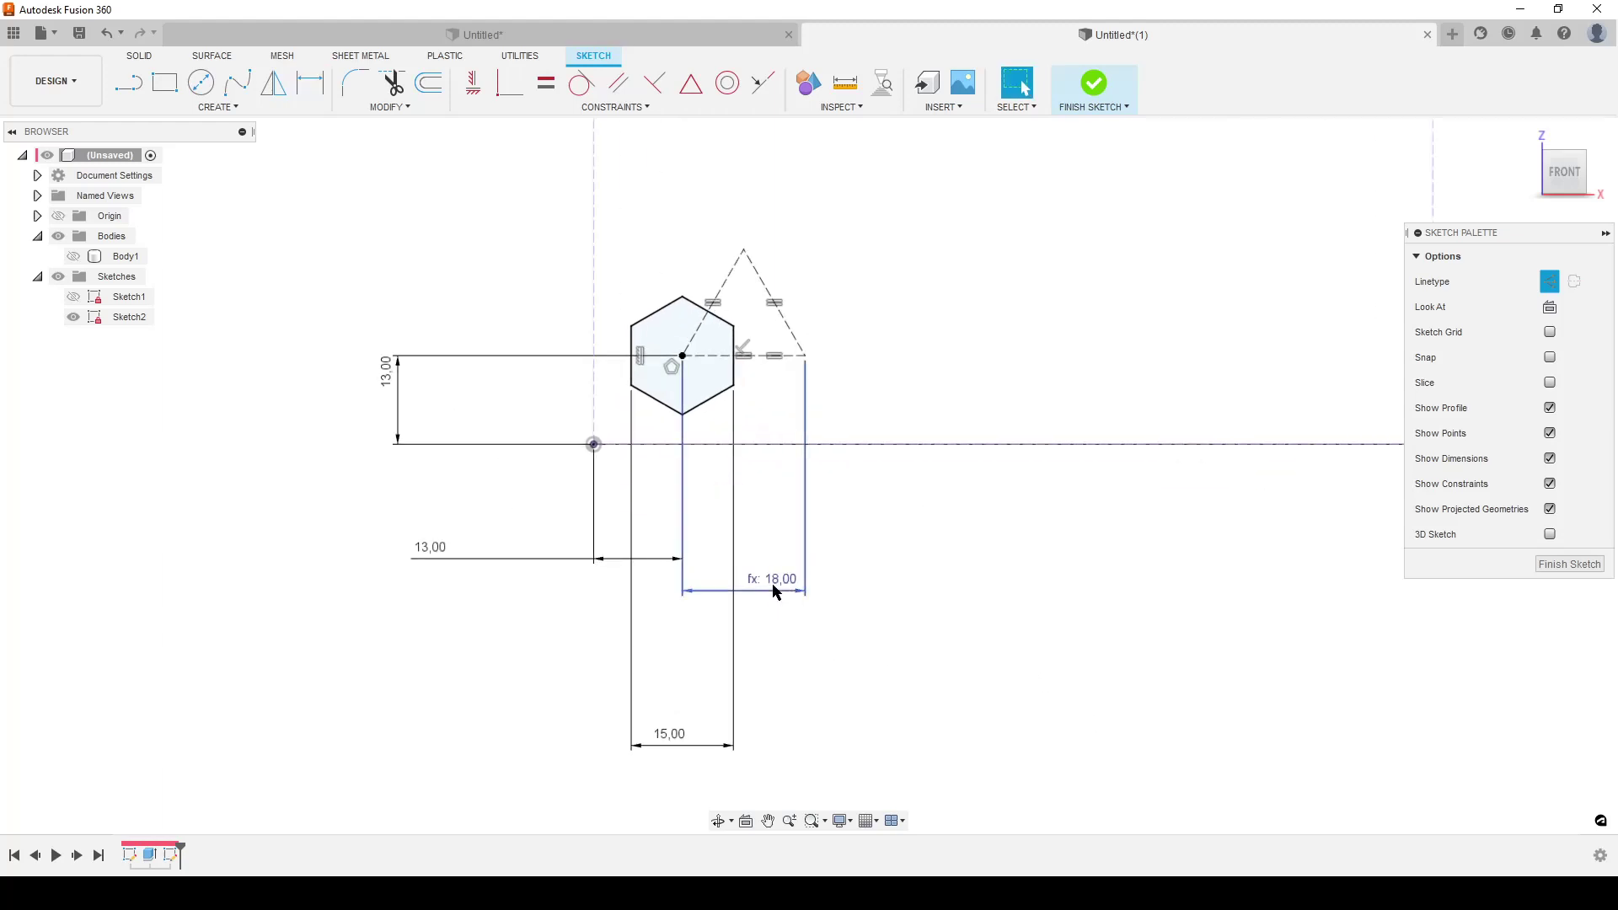
# Step: Assign the parameter name PATTERN_WIDTH to the triangle's base dimension, keeping its expression HEX_WIDTH + 3 mm
pyautogui.doubleClick(774, 582)
pyautogui.press('Right')
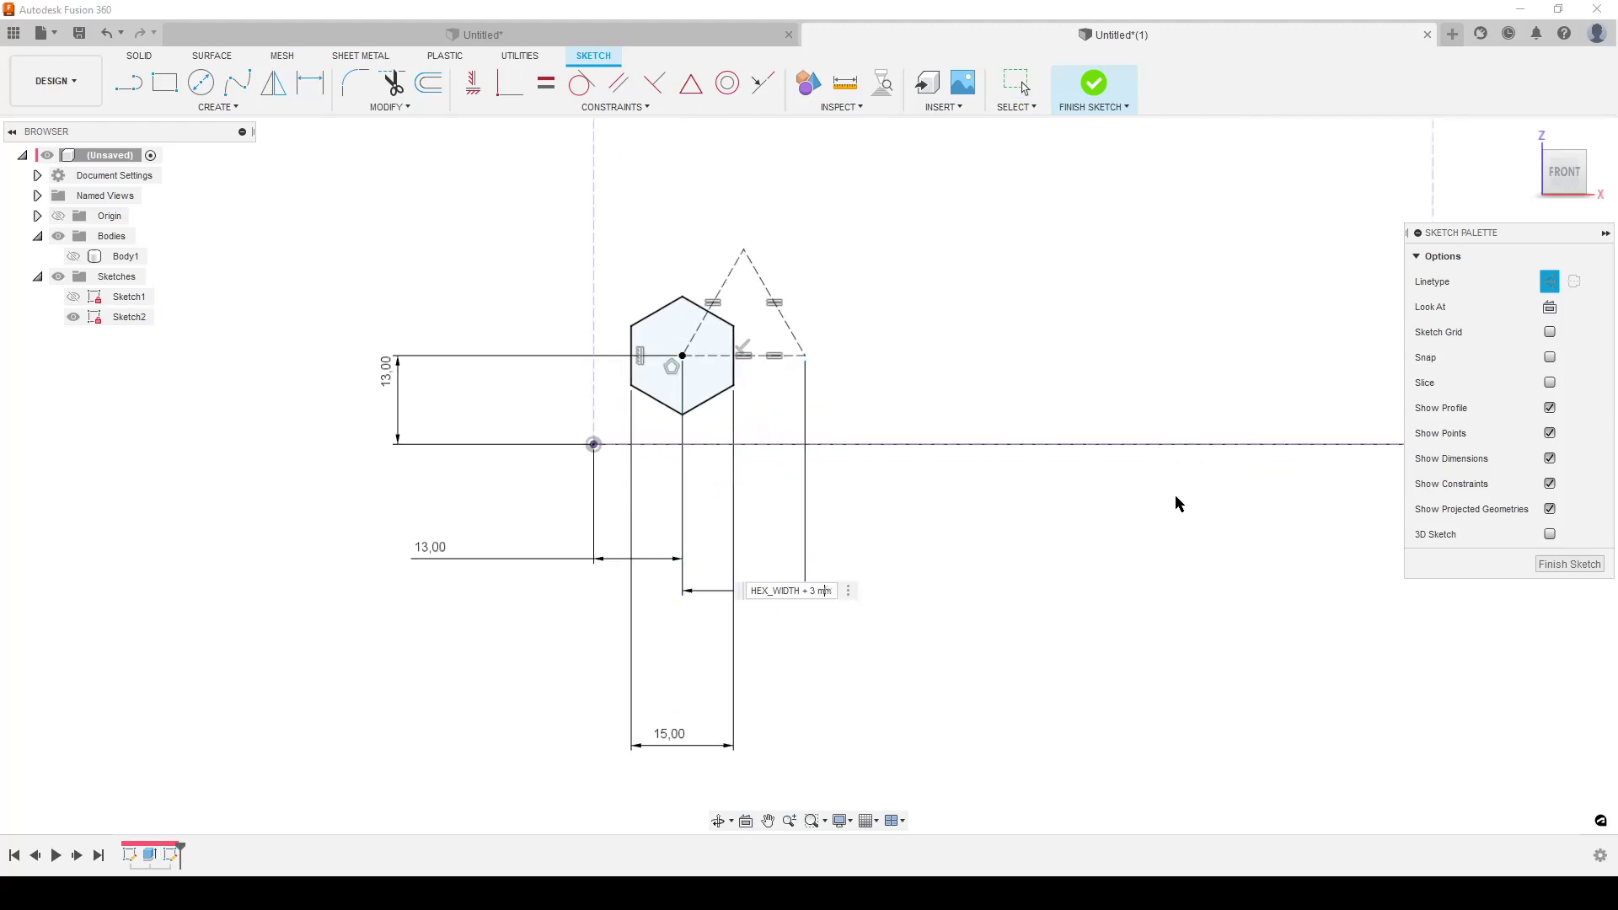
pyautogui.press('Home')
pyautogui.write('PATTERN_WID')
pyautogui.press('Return')
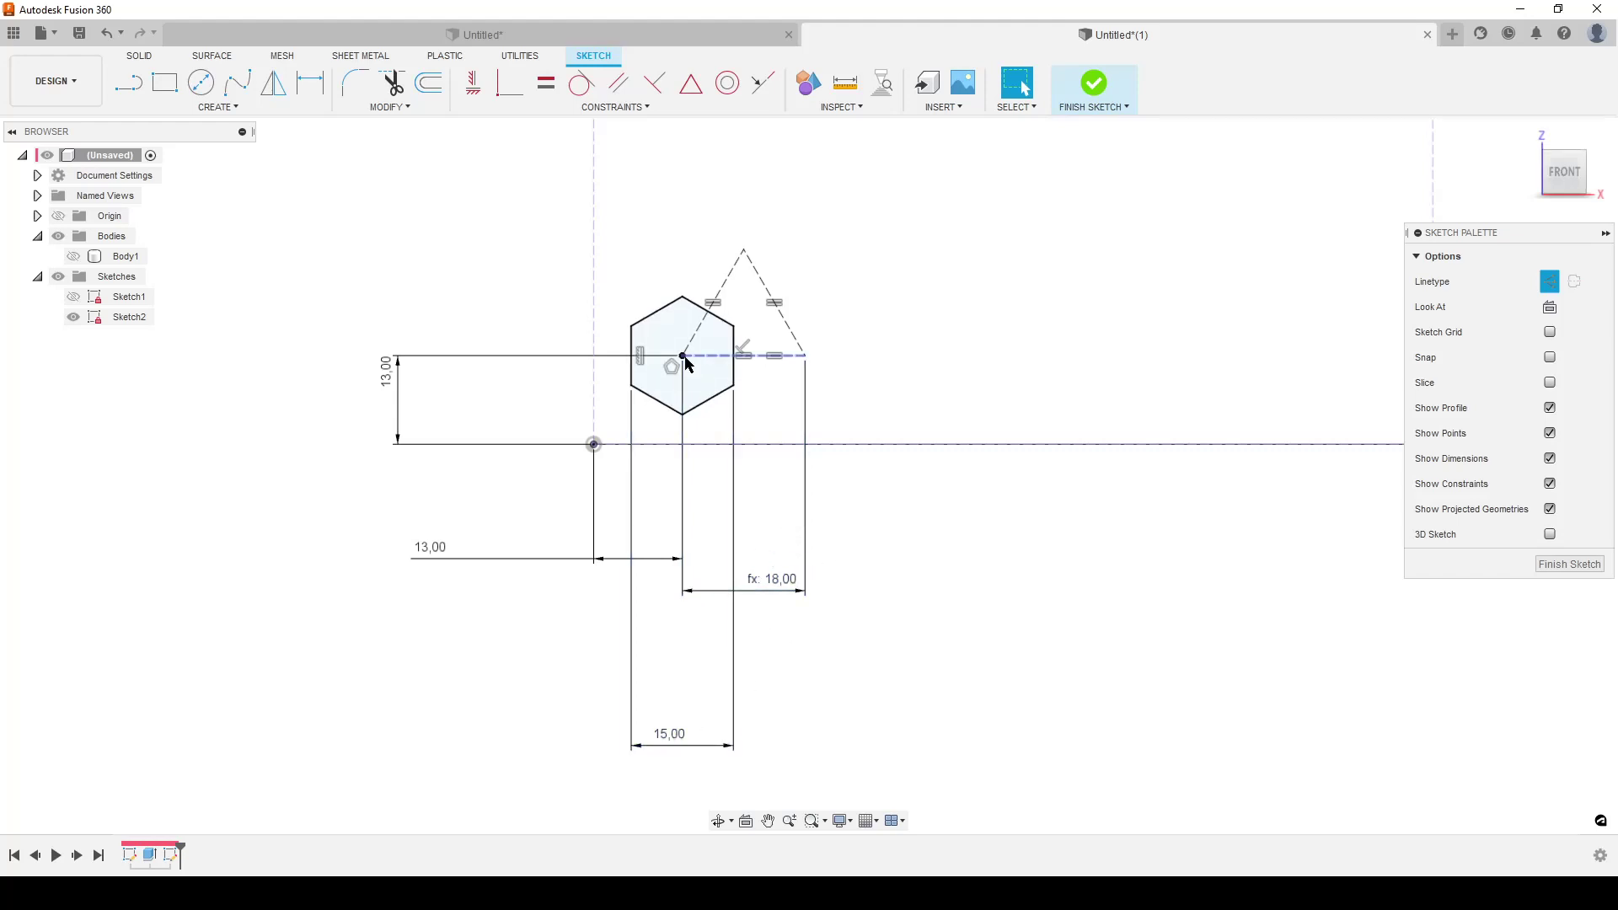
# Step: Finish the sketch, show the plate body and extrude the hexagon profile -10 mm as a cut through it
pyautogui.scroll(-2, 977, 605)
pyautogui.moveTo(977, 605); pyautogui.dragTo(902, 596, button='middle')
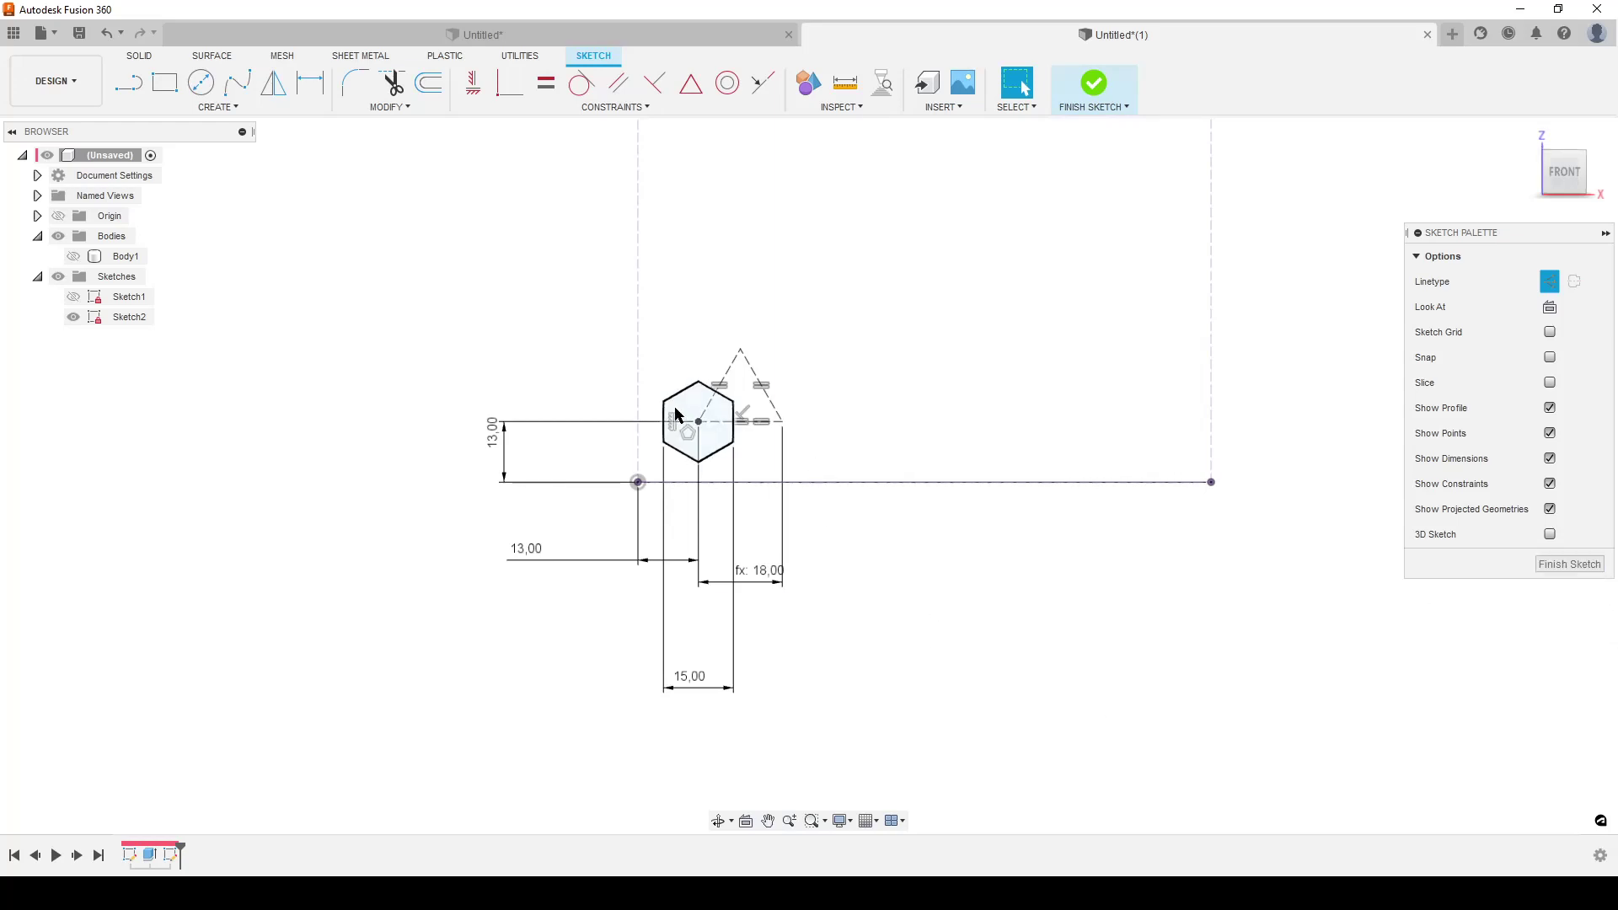
pyautogui.click(1565, 574)
pyautogui.press('e')
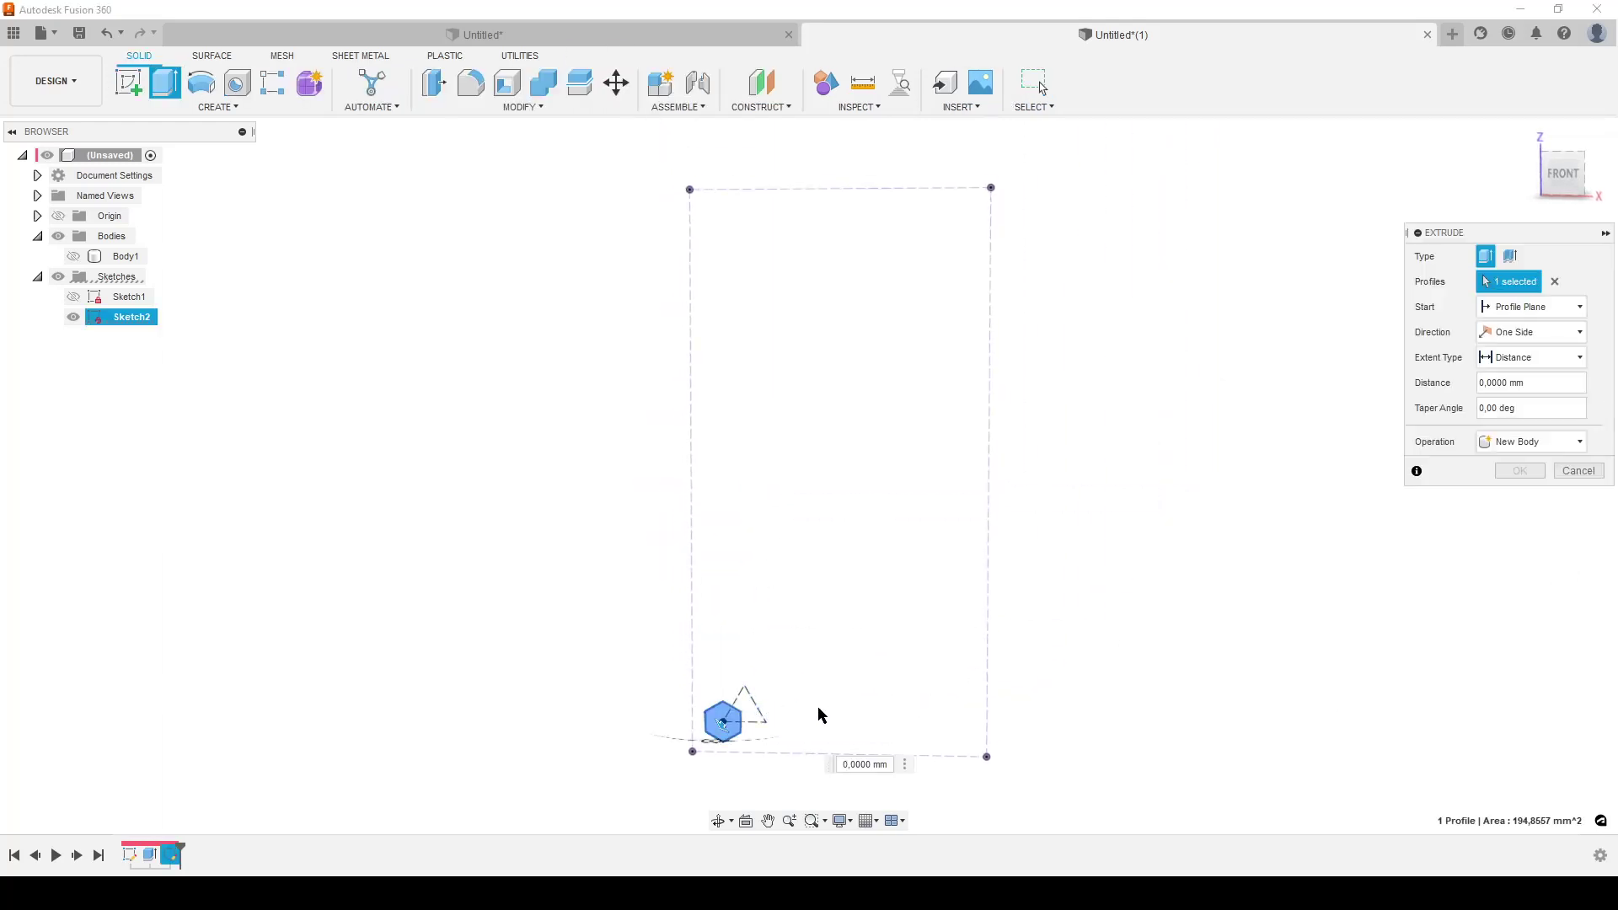
pyautogui.click(73, 256)
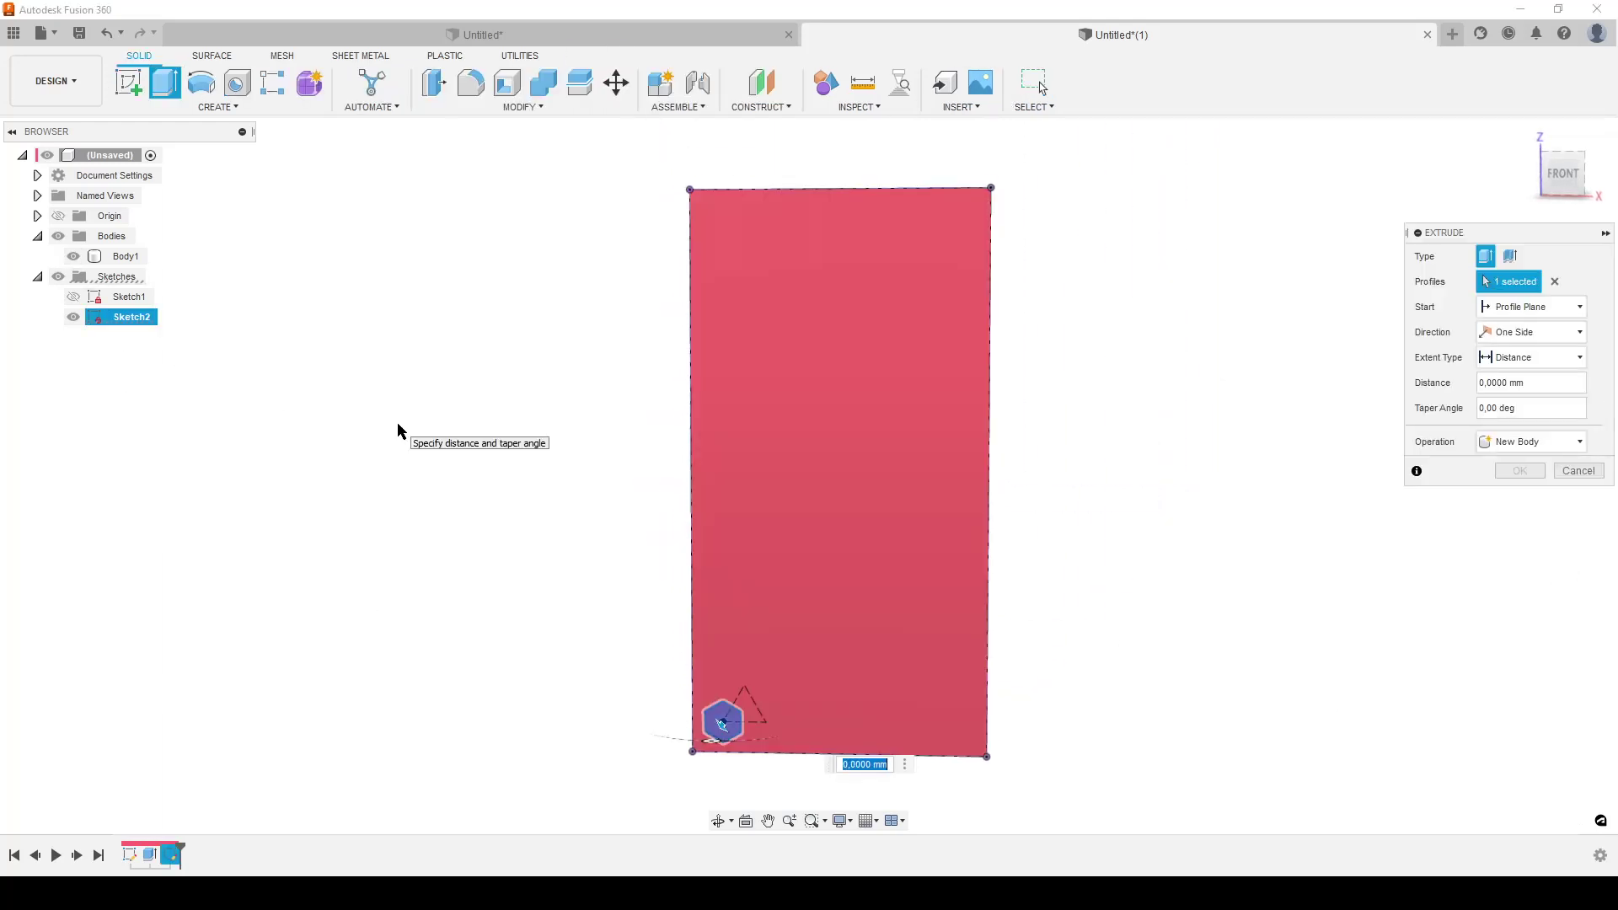
pyautogui.write('-10')
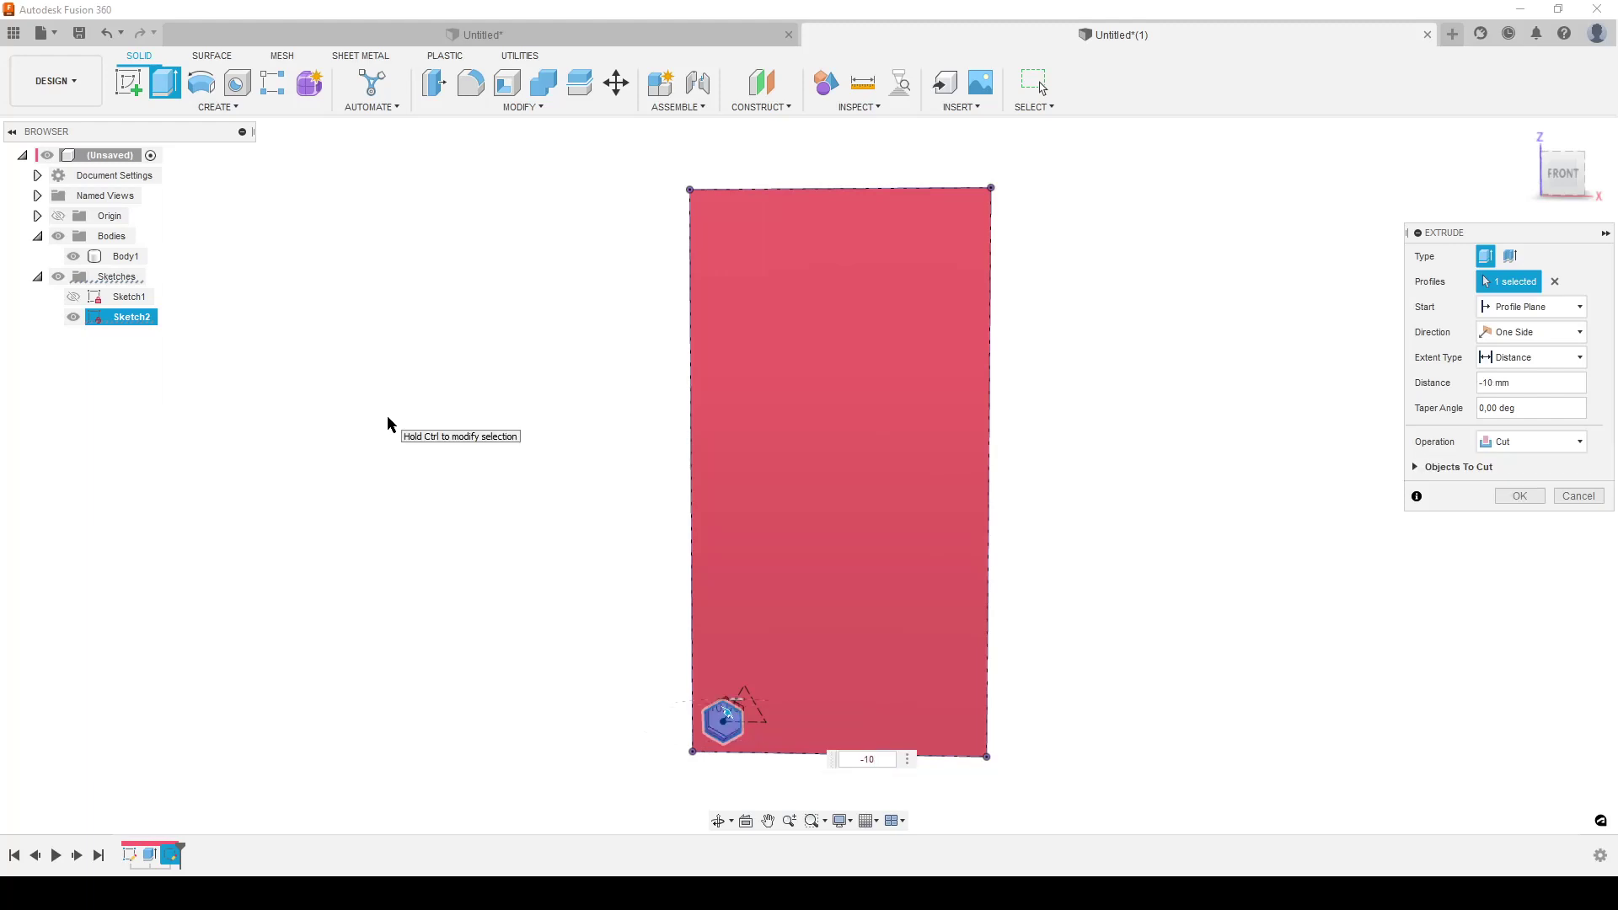
pyautogui.click(1517, 497)
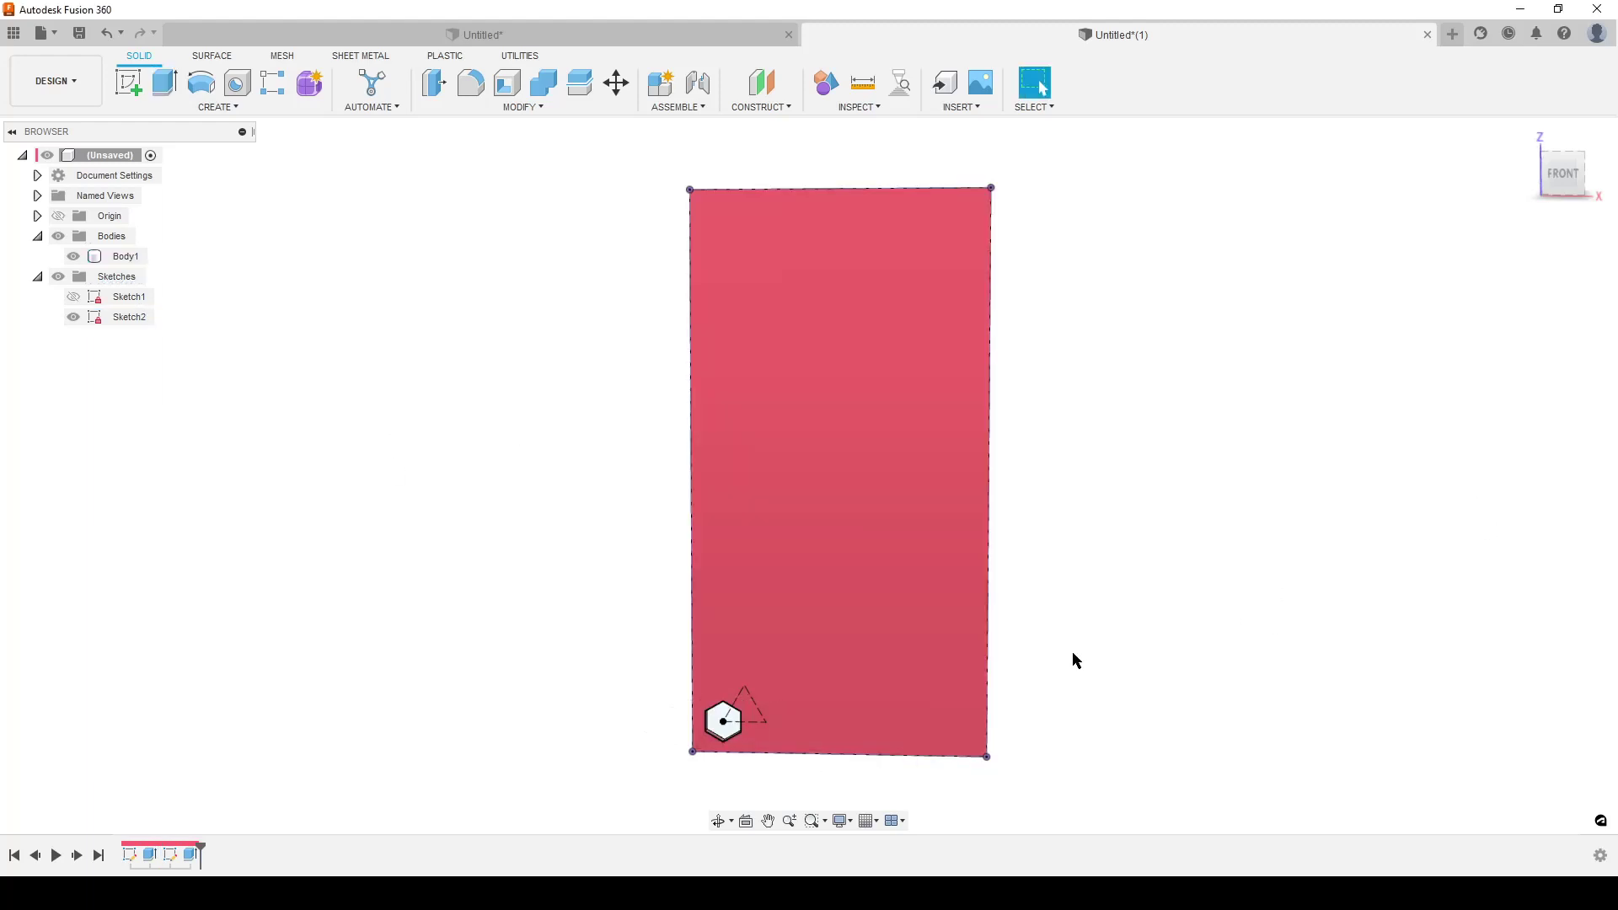
# Step: Start a rectangular feature pattern of the hexagonal cut, using the construction triangle's horizontal base as its direction
pyautogui.moveTo(1069, 646); pyautogui.dragTo(1144, 539, button='middle')
pyautogui.scroll(2, 1145, 539)
pyautogui.scroll(-2, 842, 556)
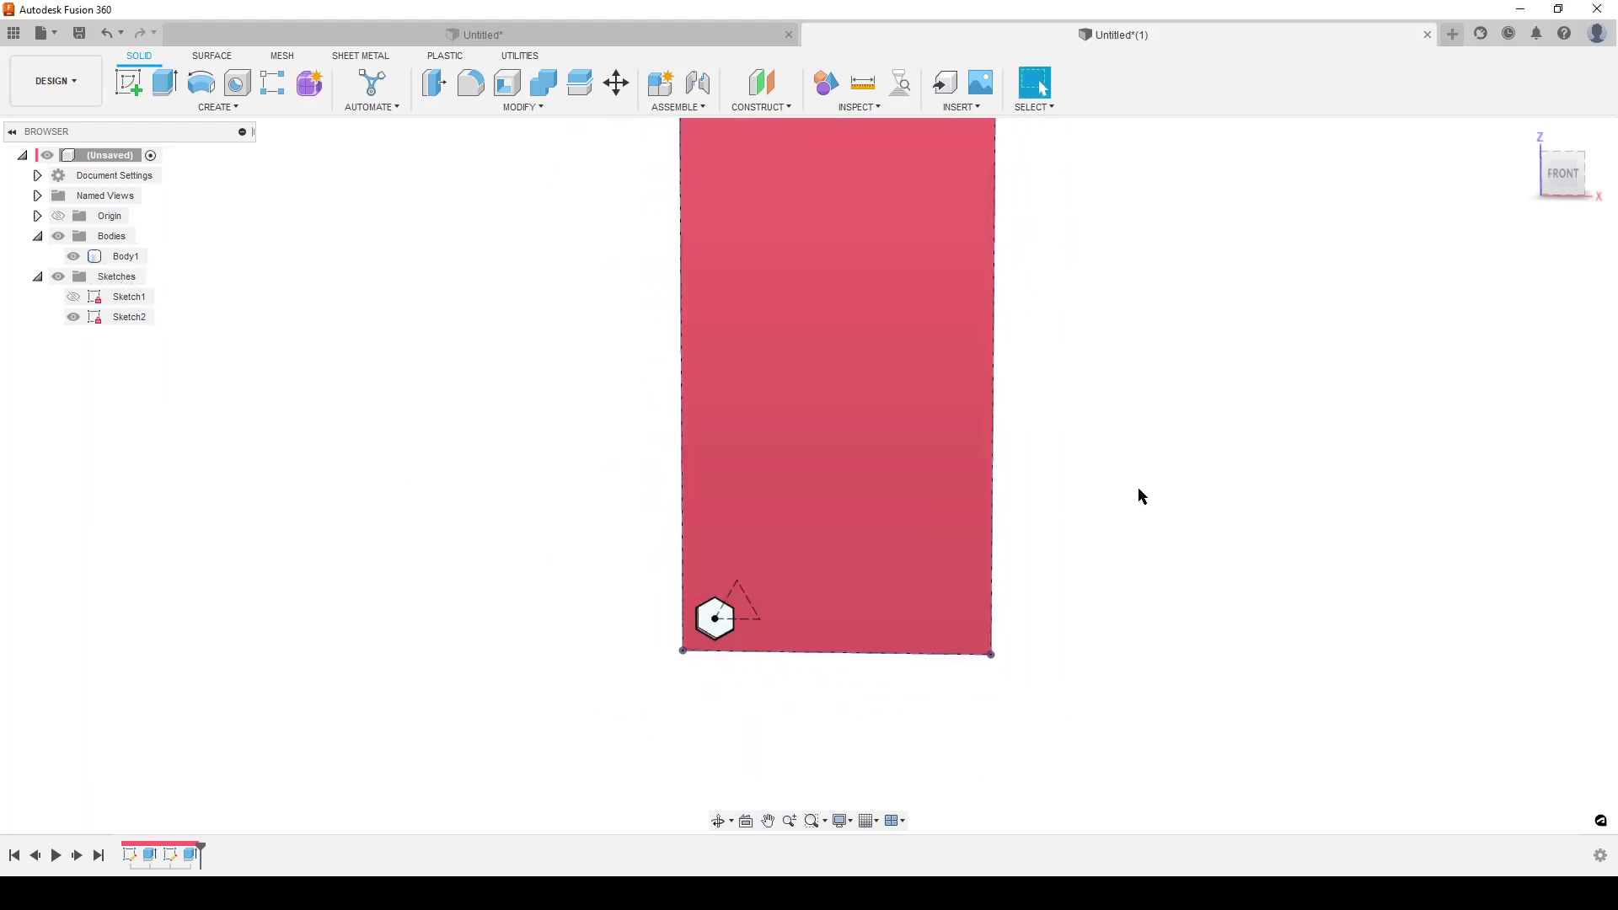
pyautogui.moveTo(1084, 494); pyautogui.dragTo(1069, 524, button='middle')
pyautogui.scroll(-1, 1064, 545)
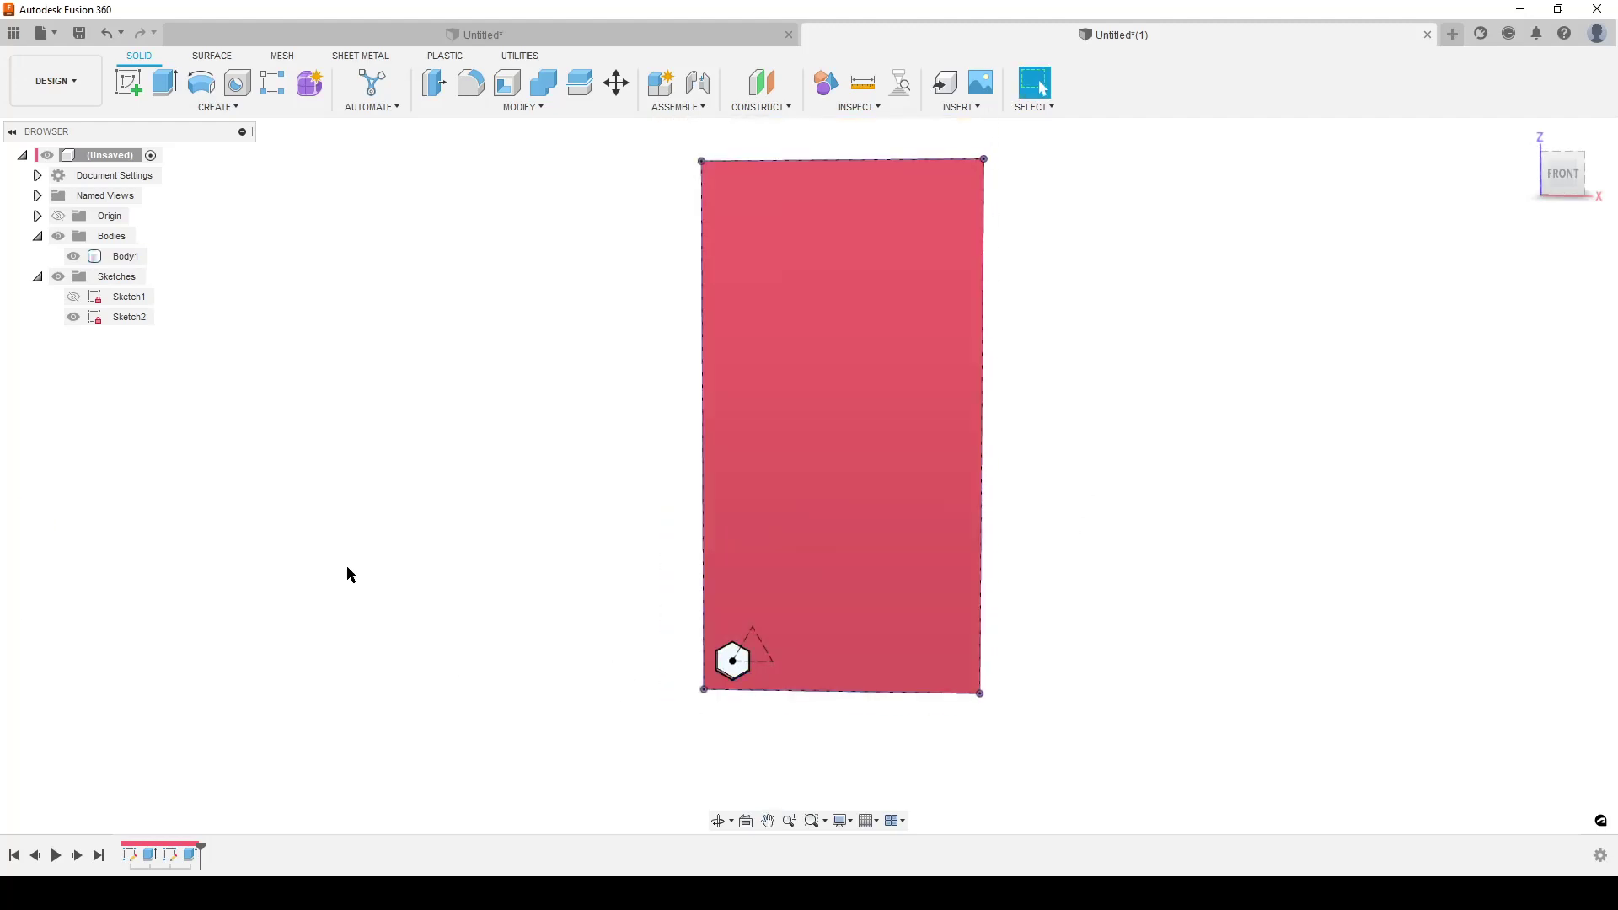
pyautogui.write('sREC')
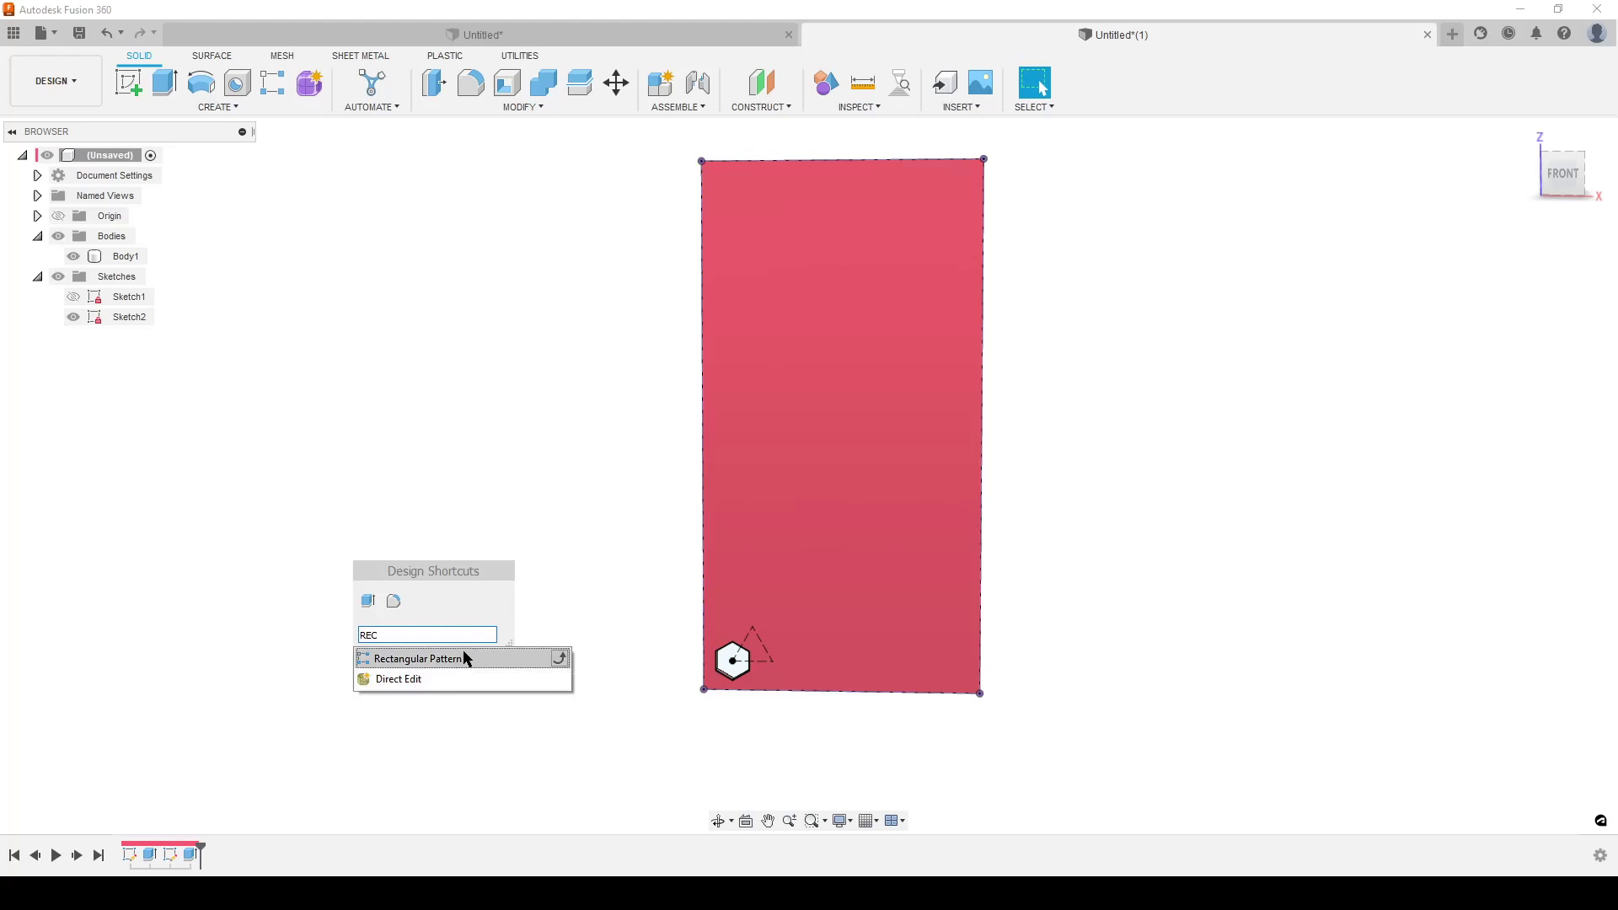
pyautogui.click(462, 657)
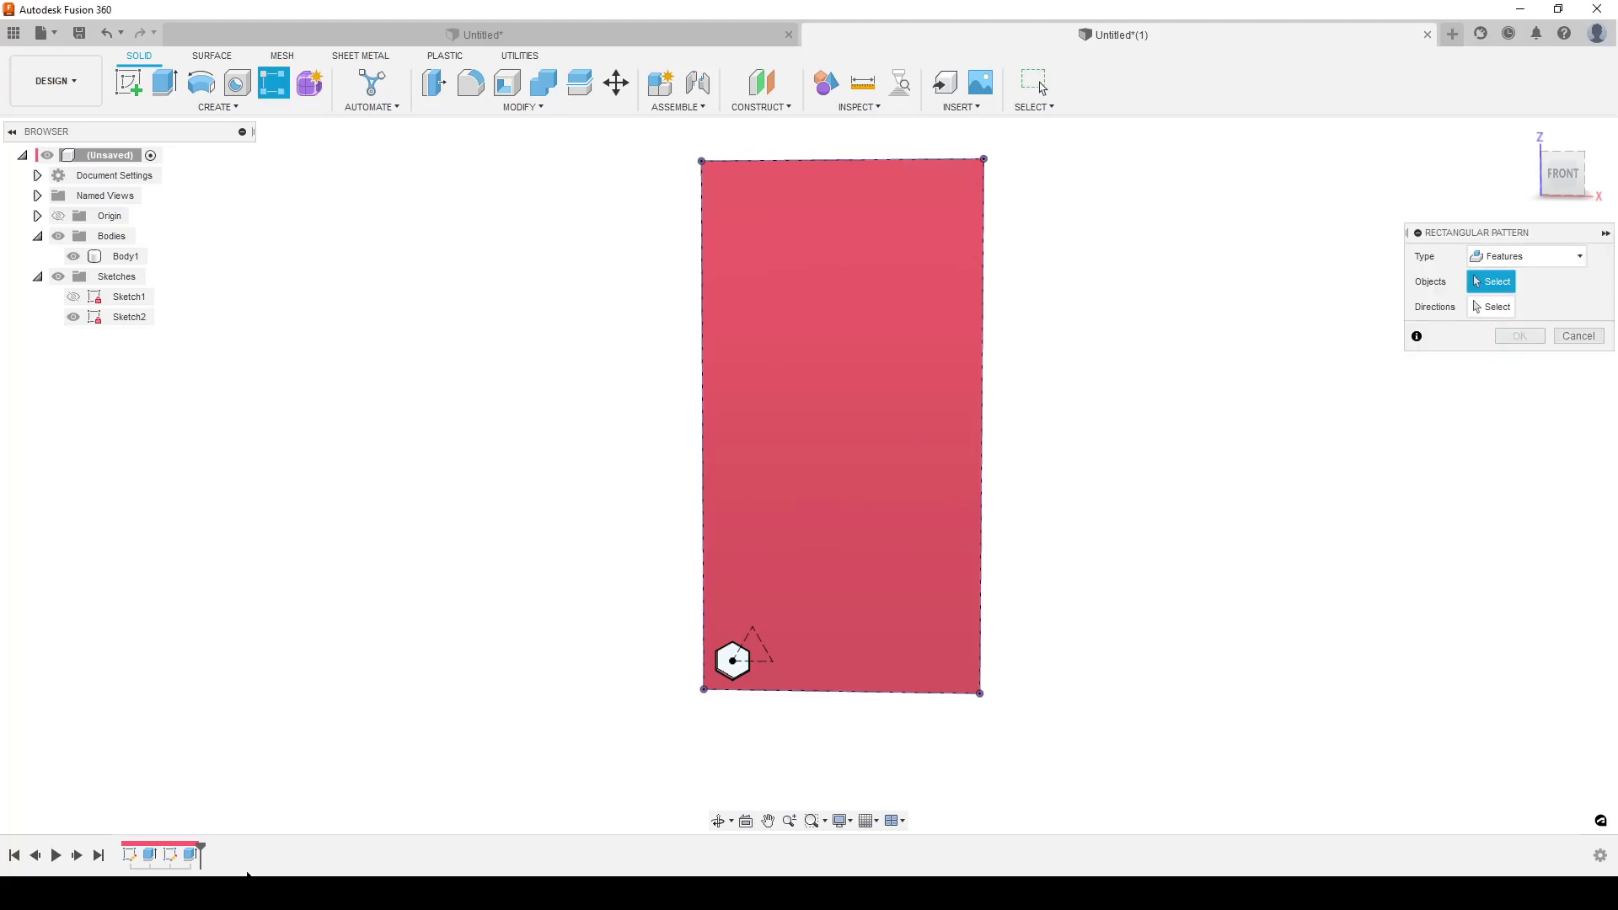
pyautogui.click(192, 855)
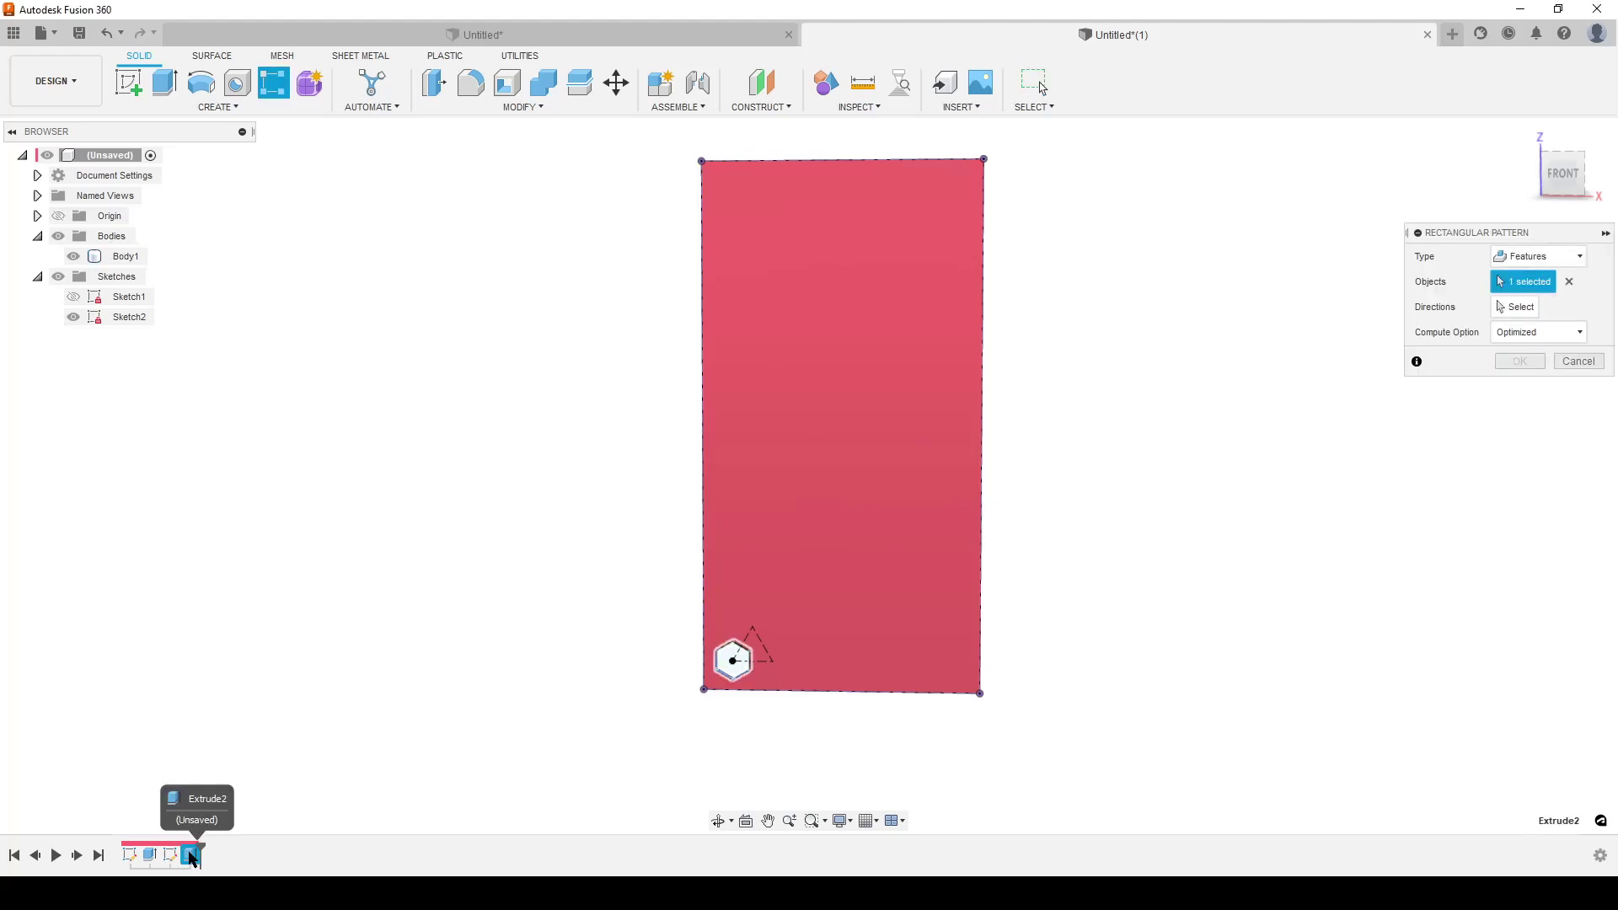
pyautogui.click(1513, 307)
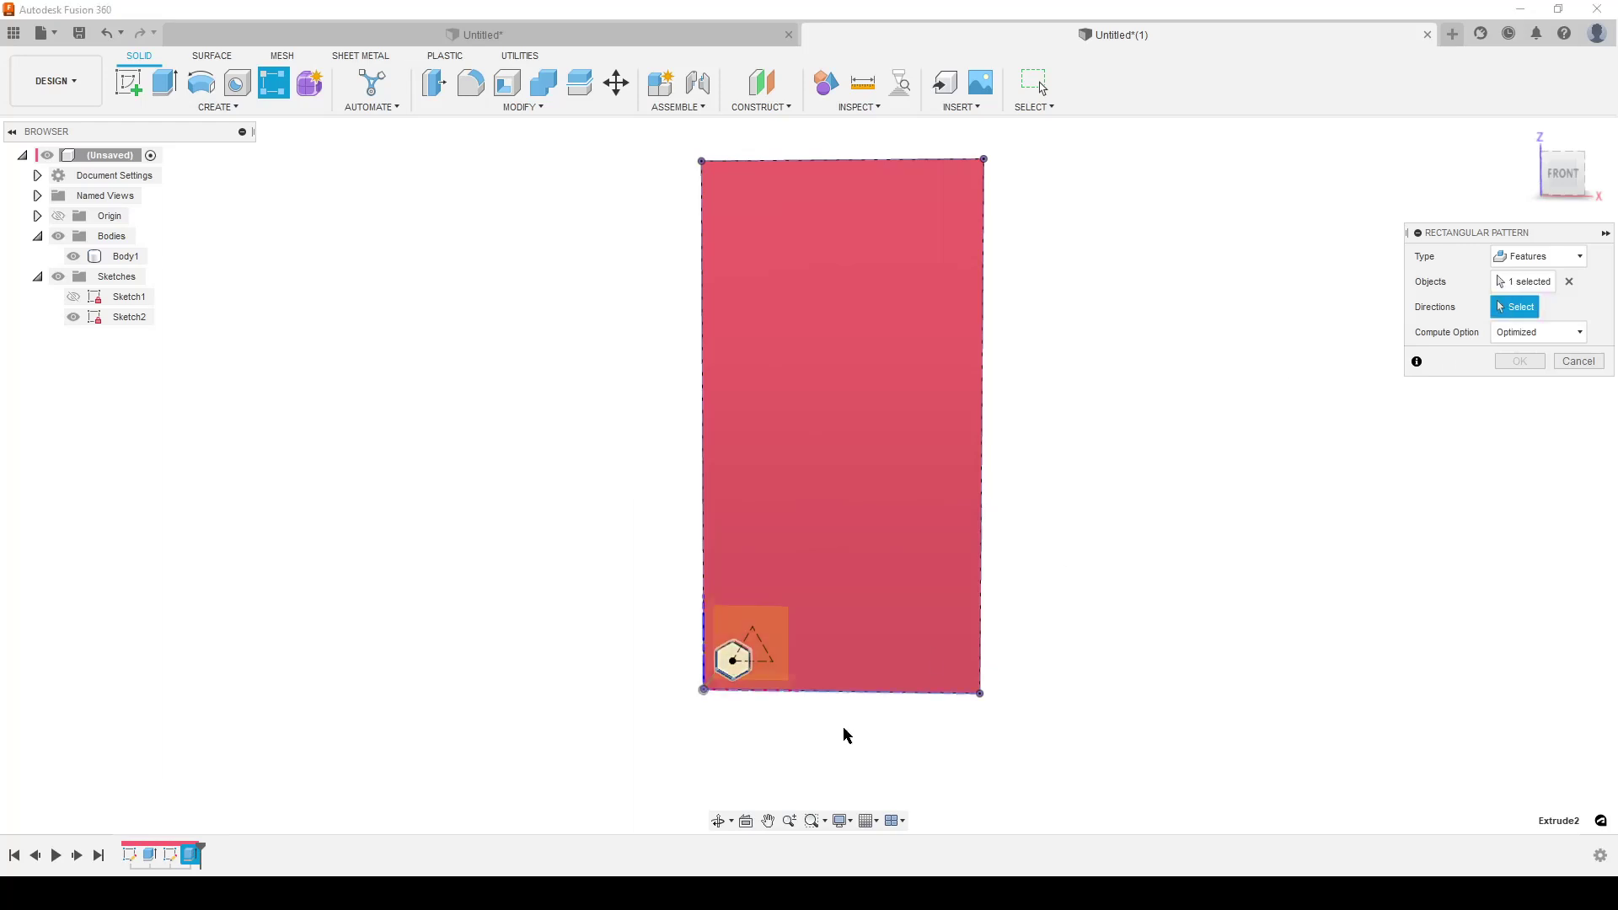
pyautogui.scroll(4, 740, 731)
pyautogui.click(796, 593)
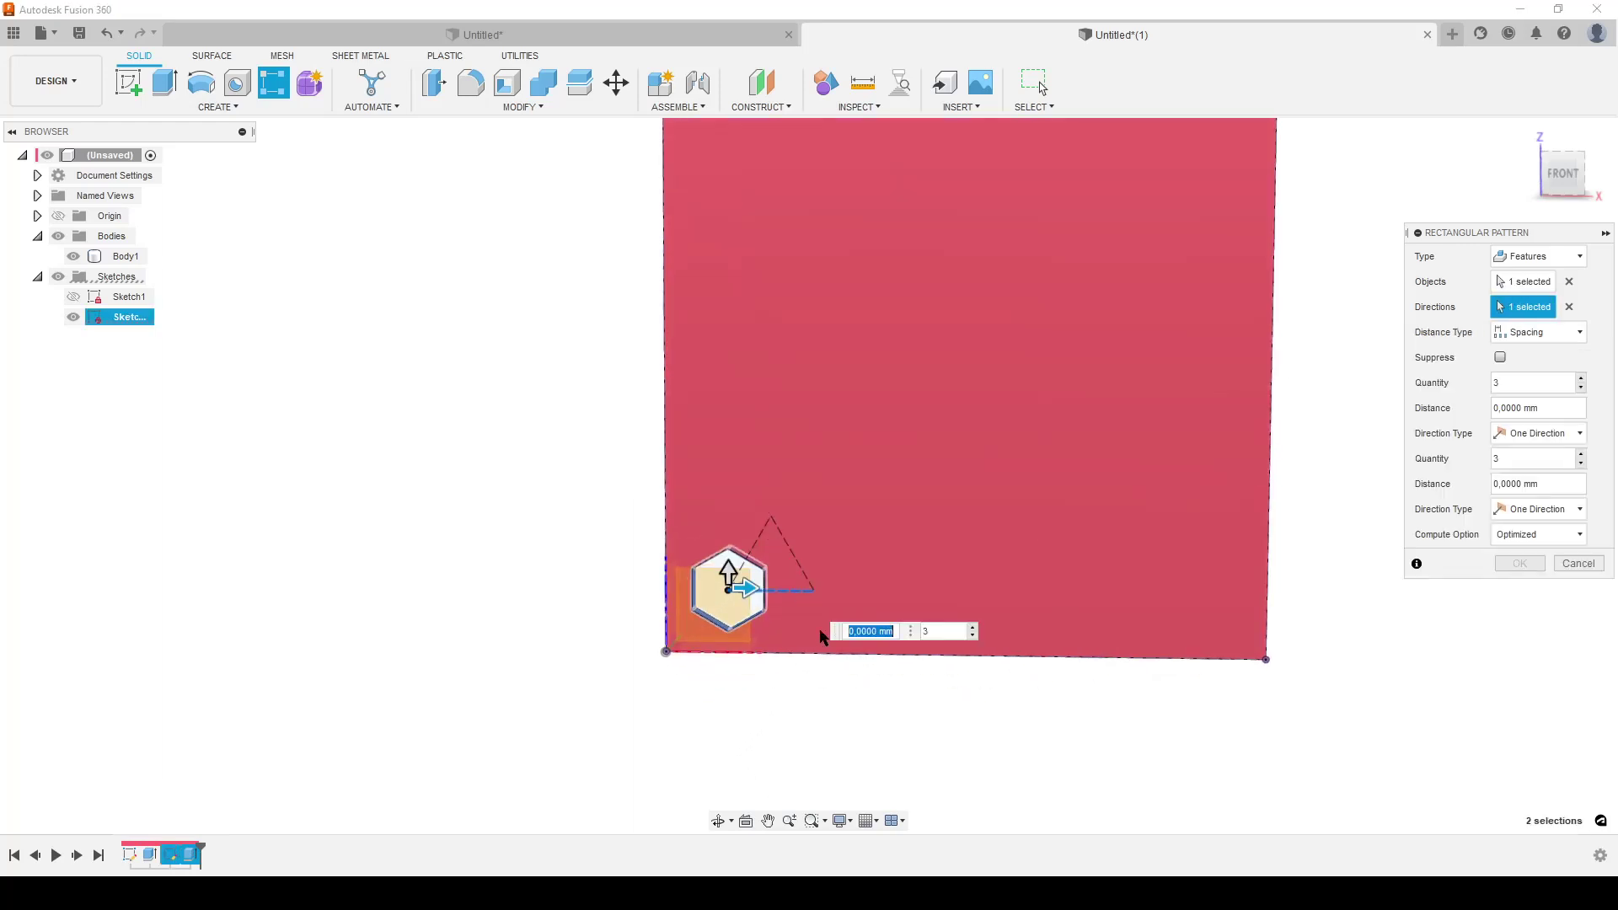
# Step: Set the pattern's horizontal spacing to PATTERN_WIDTH and its quantity to 6, and create the row of hexagonal holes
pyautogui.moveTo(1462, 646); pyautogui.dragTo(1330, 628, button='middle')
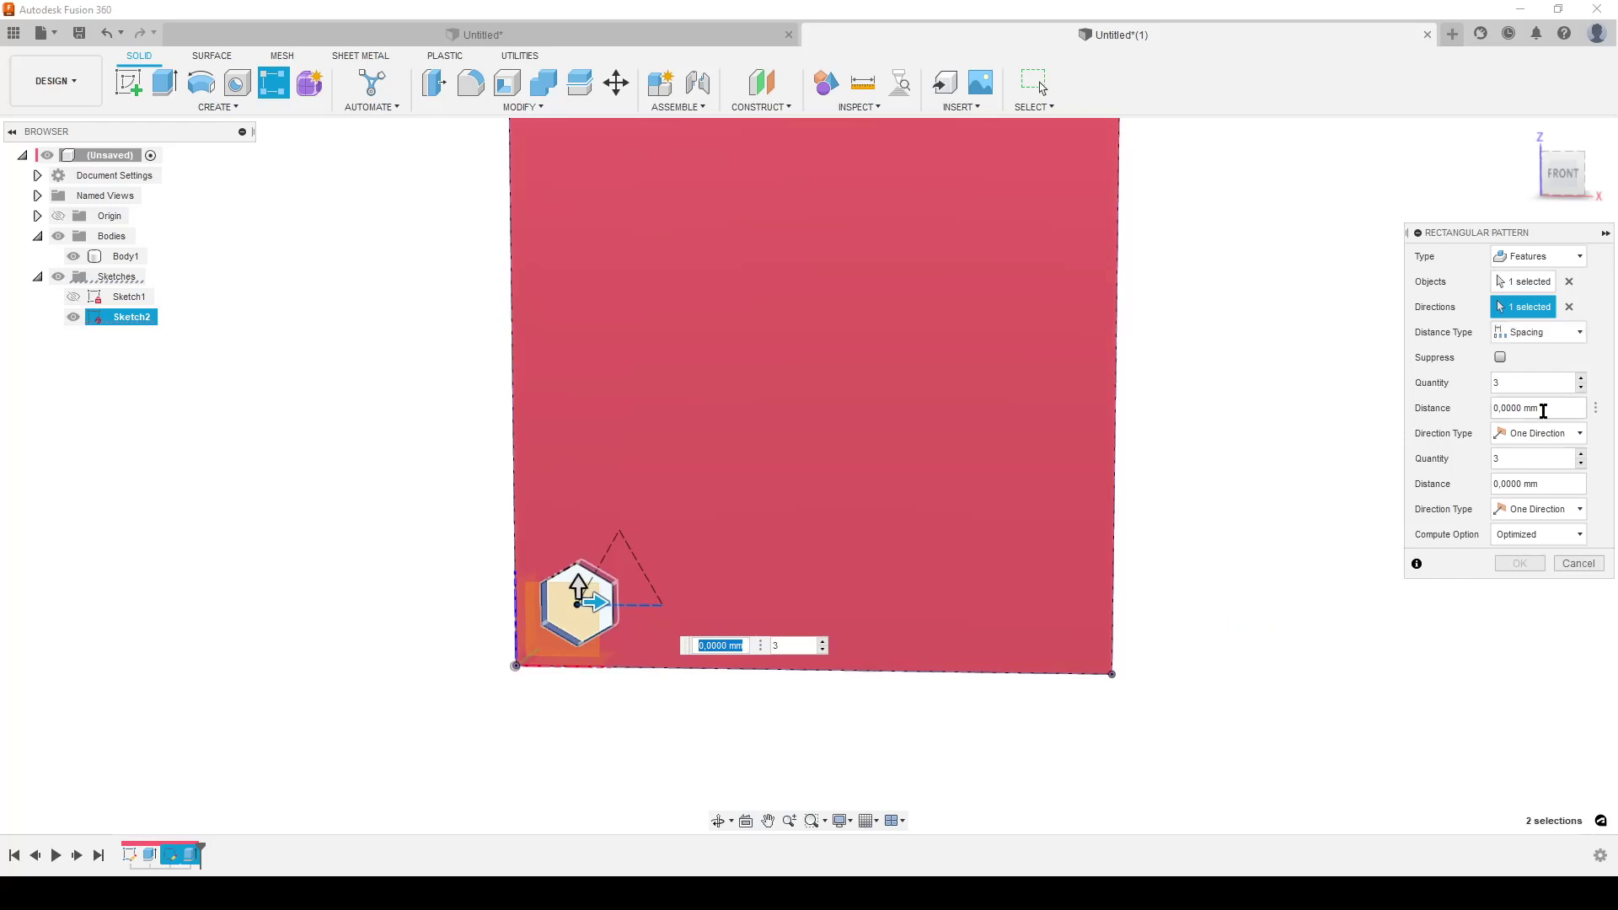
pyautogui.click(1546, 411)
pyautogui.write('PA')
pyautogui.press('Return')
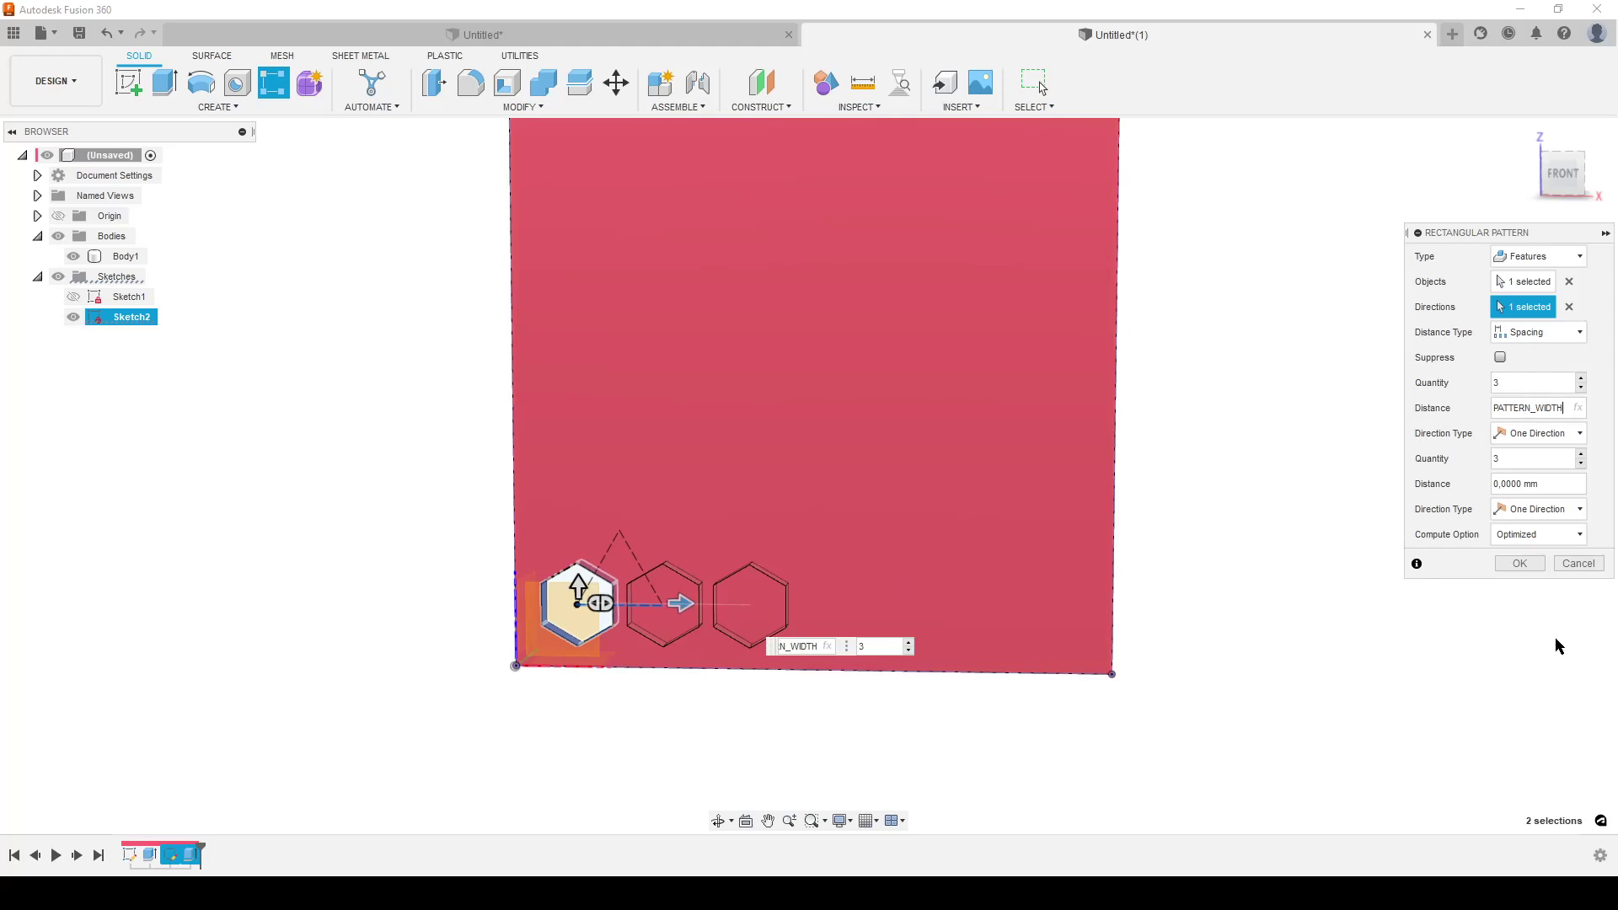
pyautogui.click(1582, 379)
pyautogui.click(1582, 378)
pyautogui.click(1582, 378)
pyautogui.click(1582, 378)
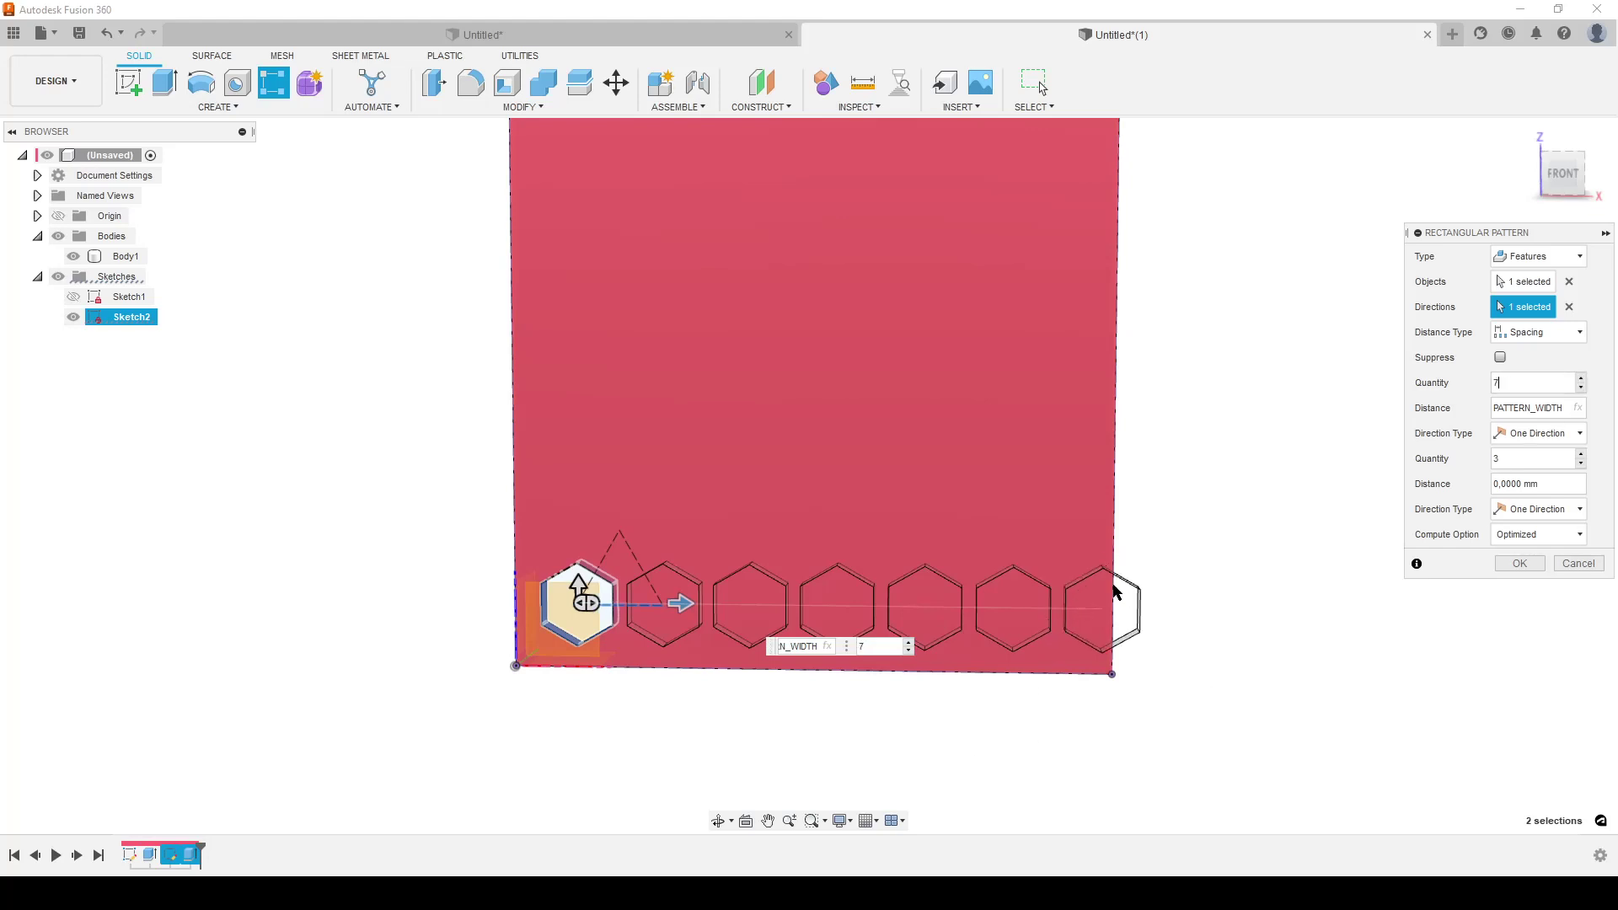
pyautogui.click(1581, 387)
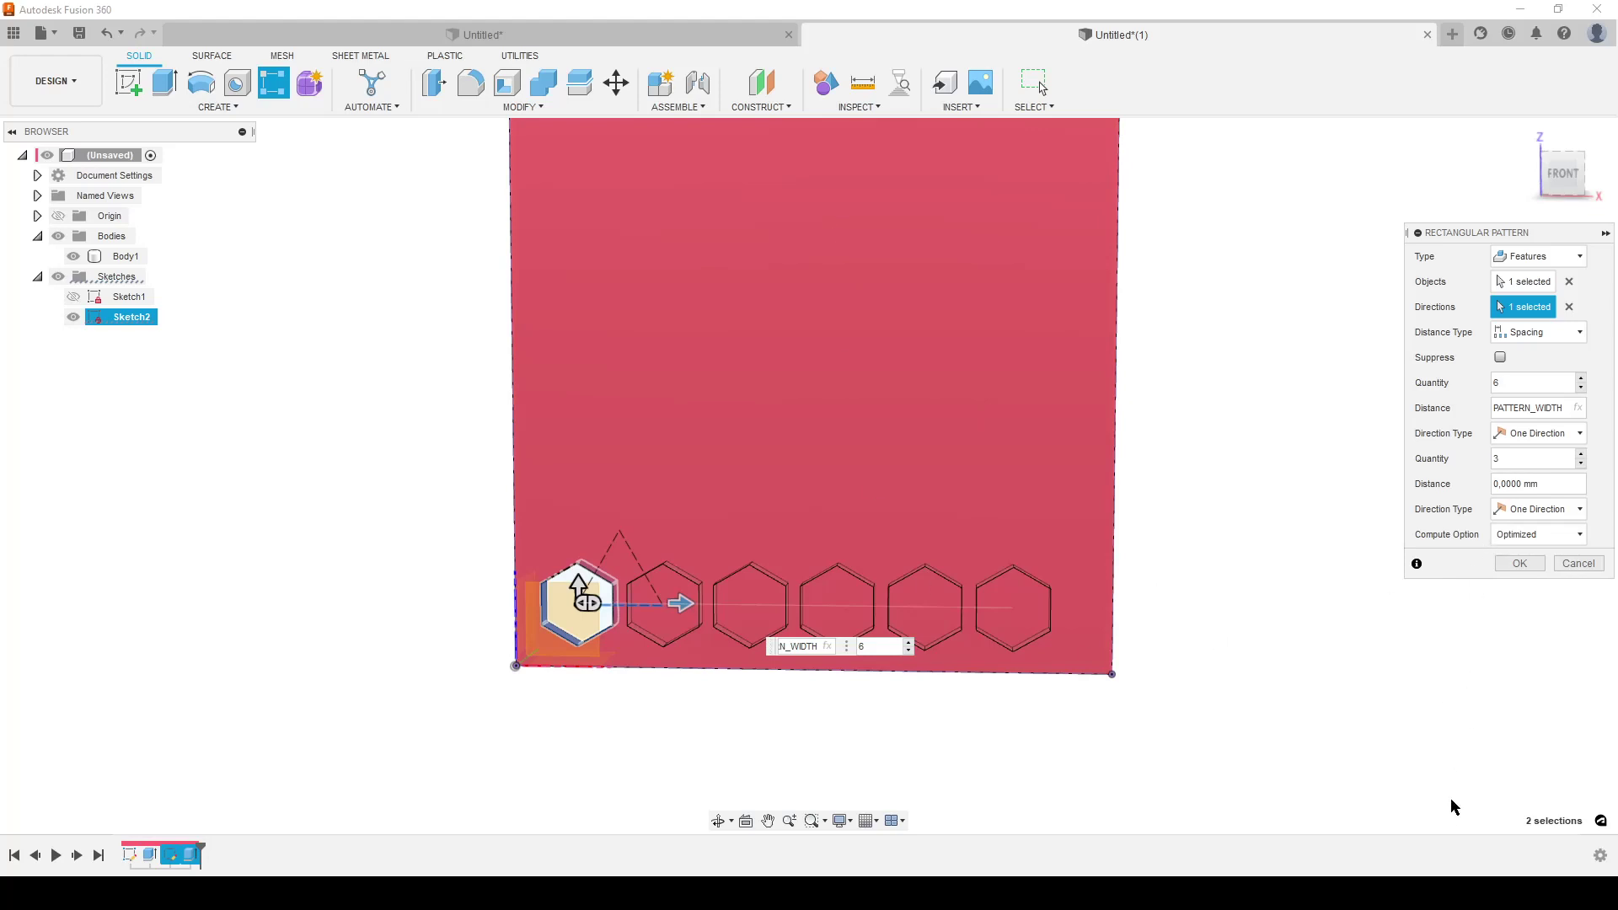
pyautogui.click(1524, 564)
pyautogui.moveTo(861, 751); pyautogui.dragTo(923, 737, button='middle')
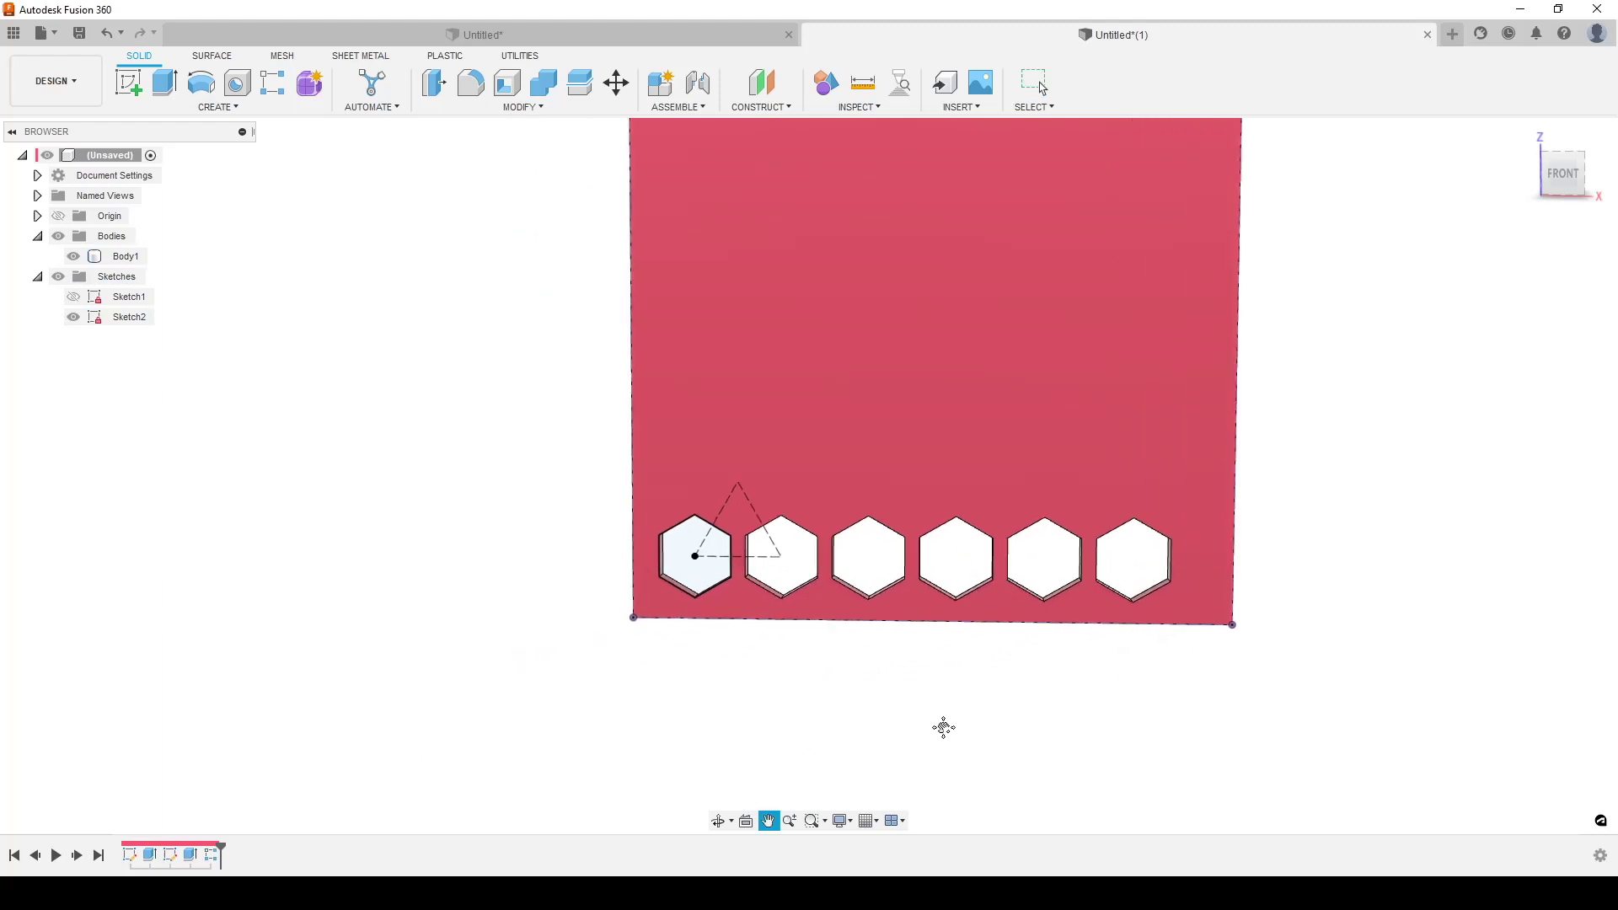
pyautogui.press('Escape')
# Step: Measure the distance from the last hexagonal hole's outer edge to the plate's right edge
pyautogui.scroll(2, 907, 764)
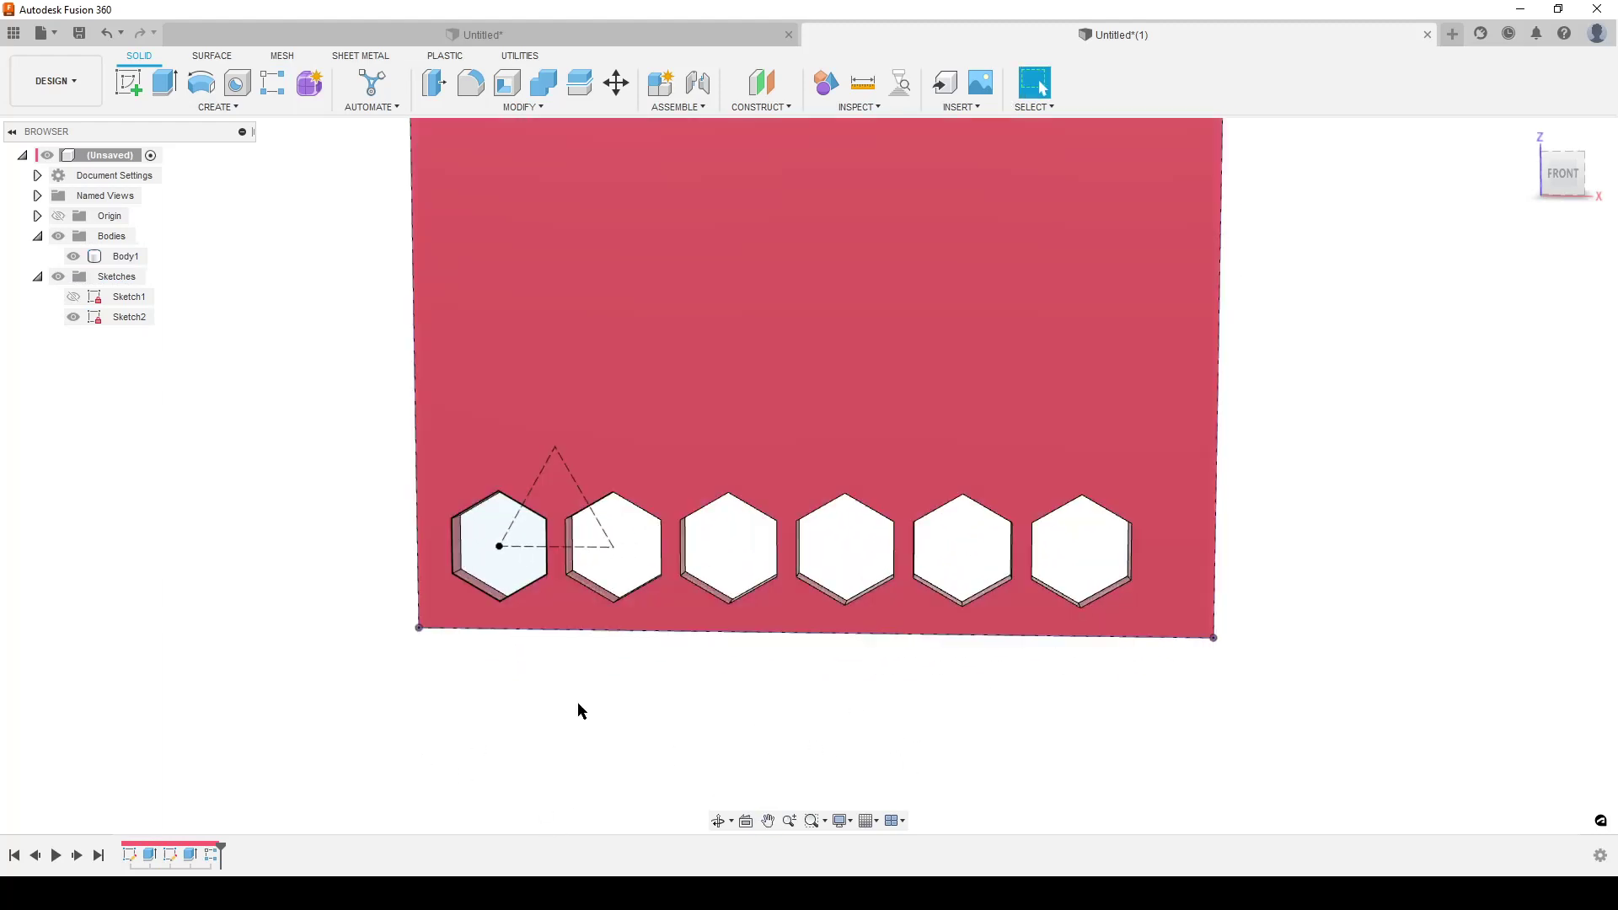
pyautogui.click(858, 84)
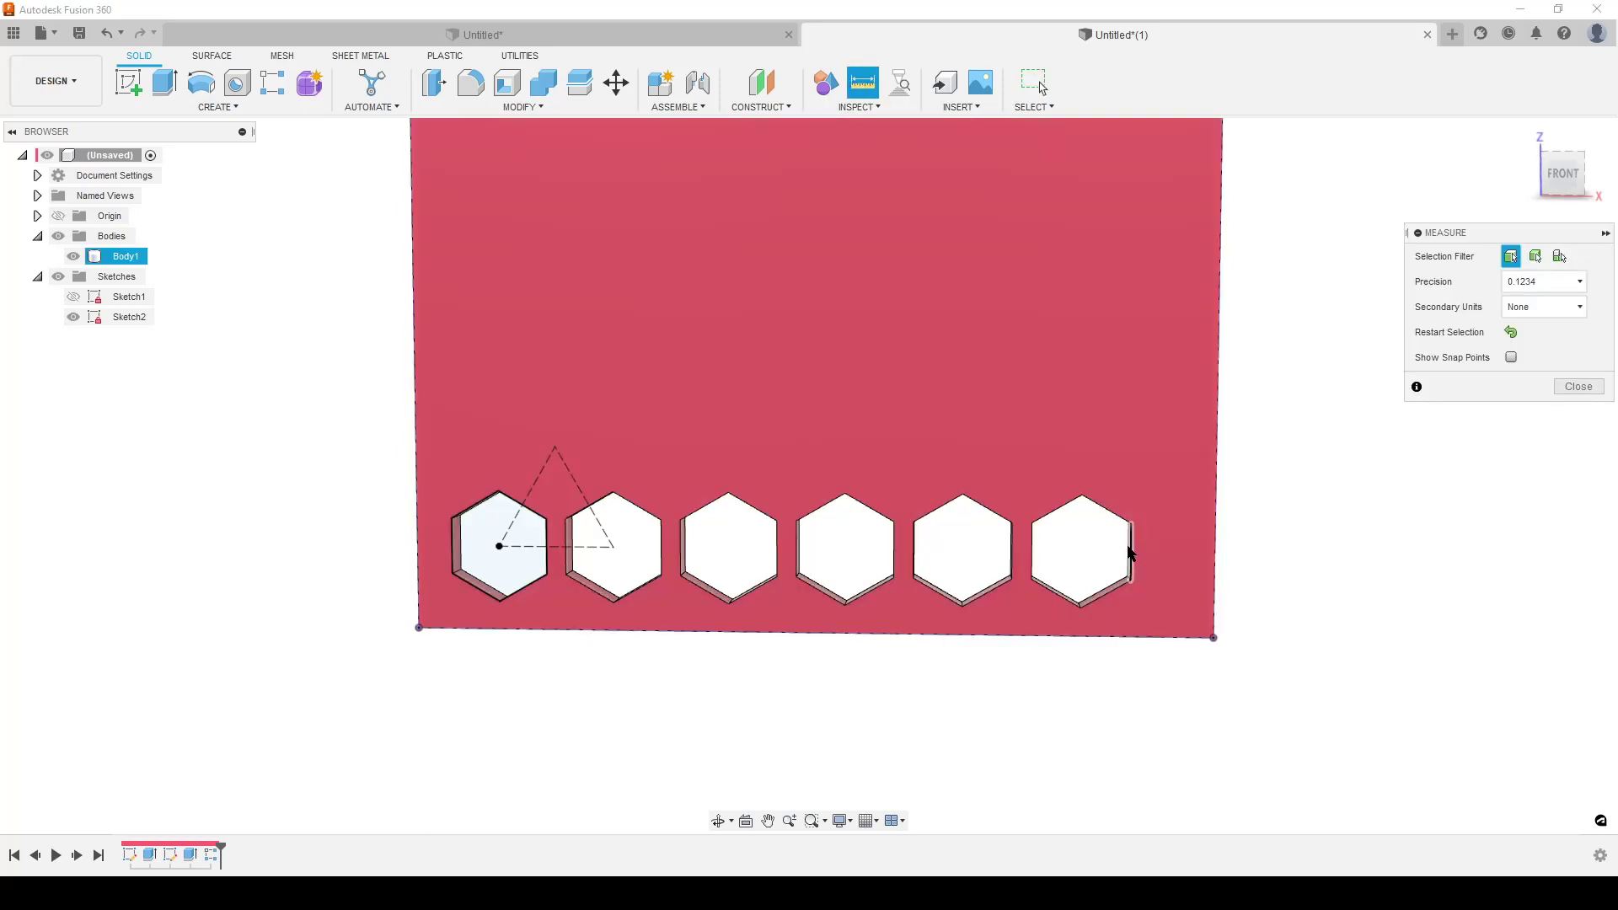
pyautogui.click(1132, 556)
pyautogui.click(1216, 544)
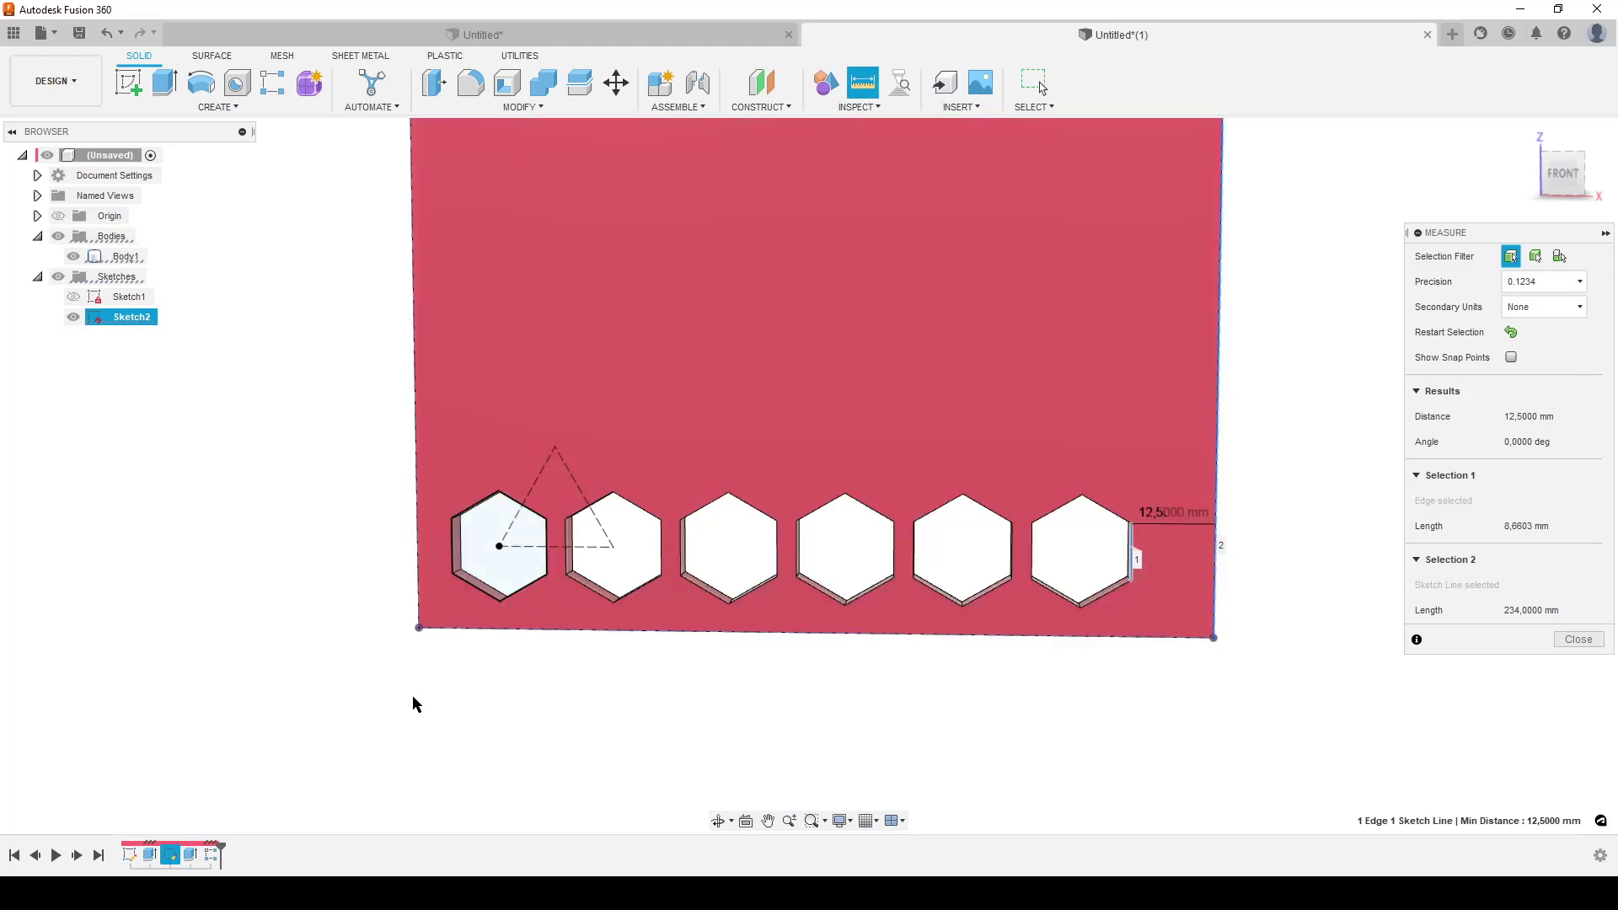
# Step: Measure the distance from the plate's left edge to the first hexagonal hole's nearest side
pyautogui.click(863, 81)
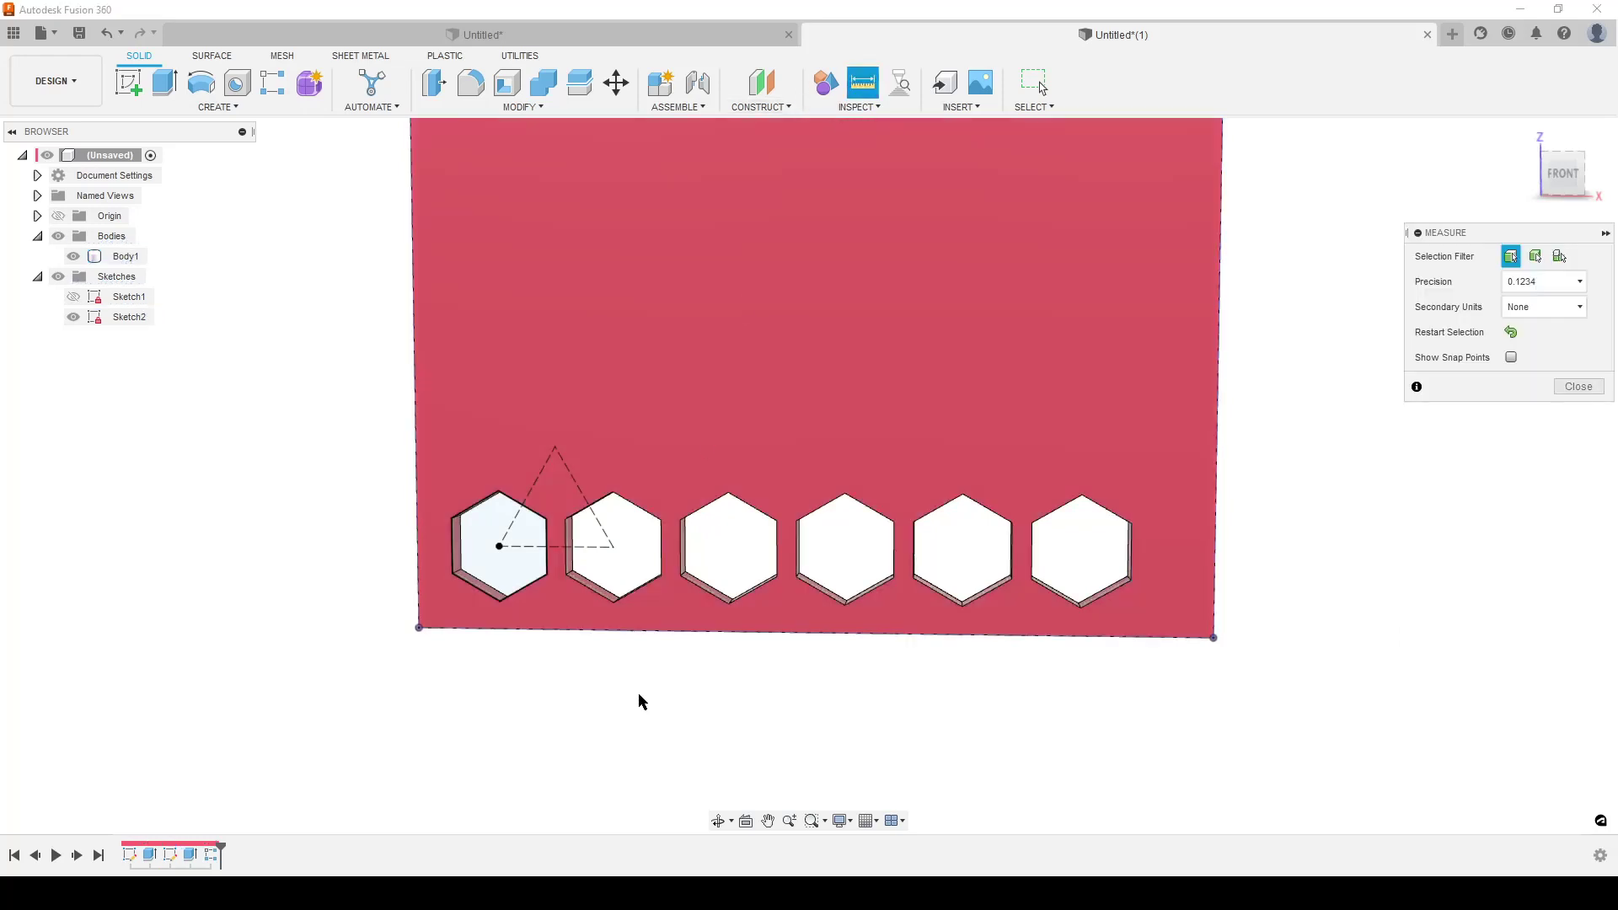
pyautogui.click(417, 532)
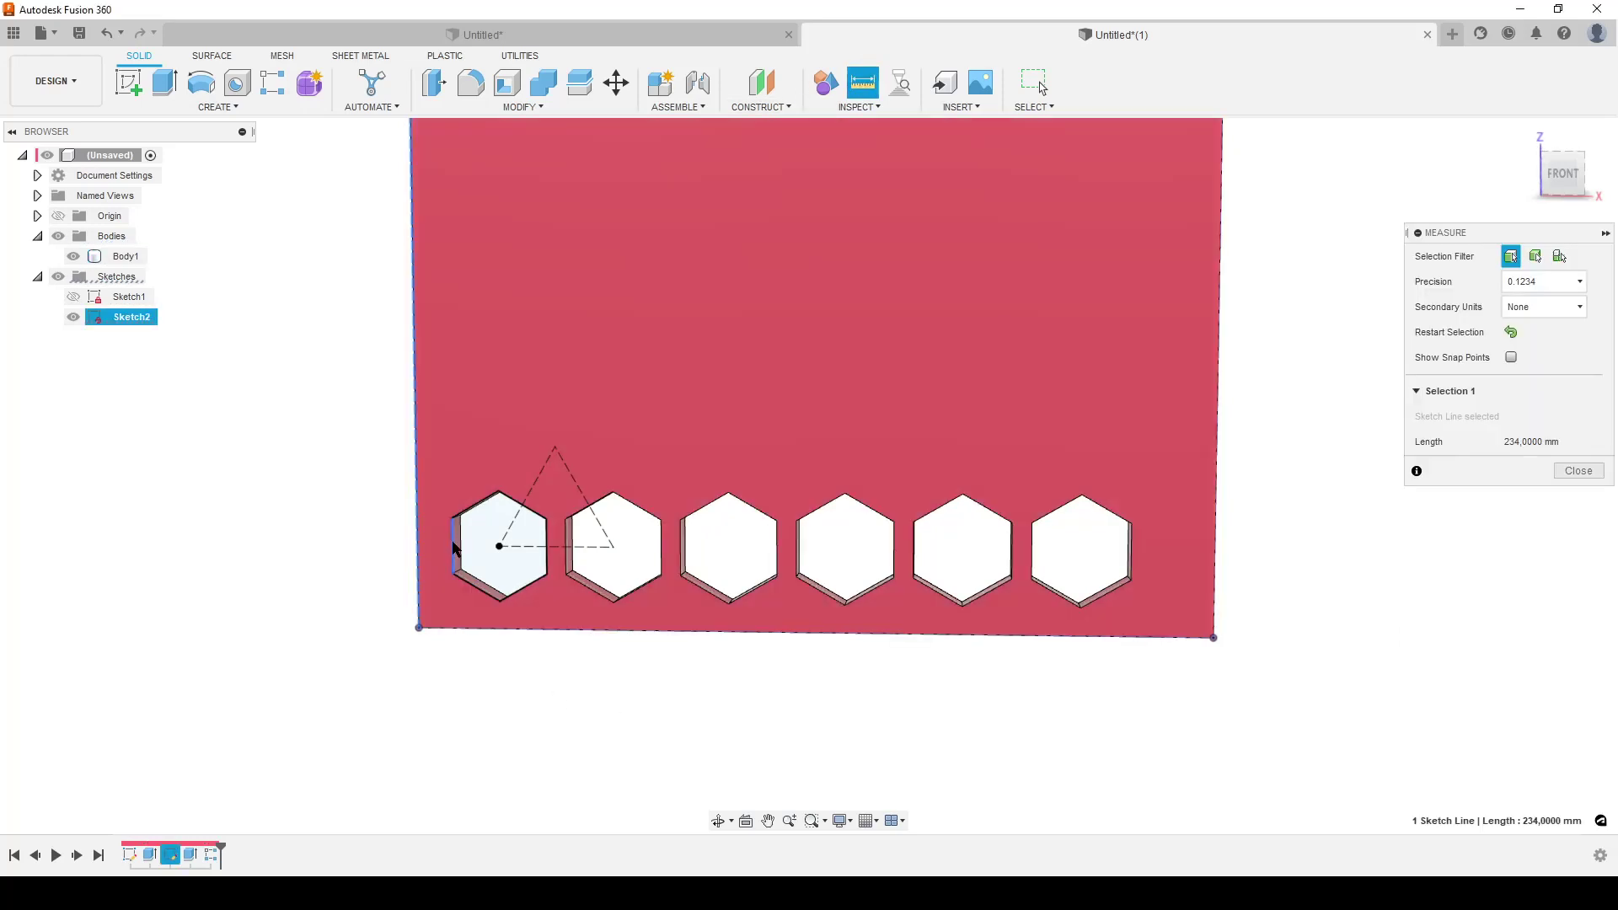
pyautogui.click(454, 546)
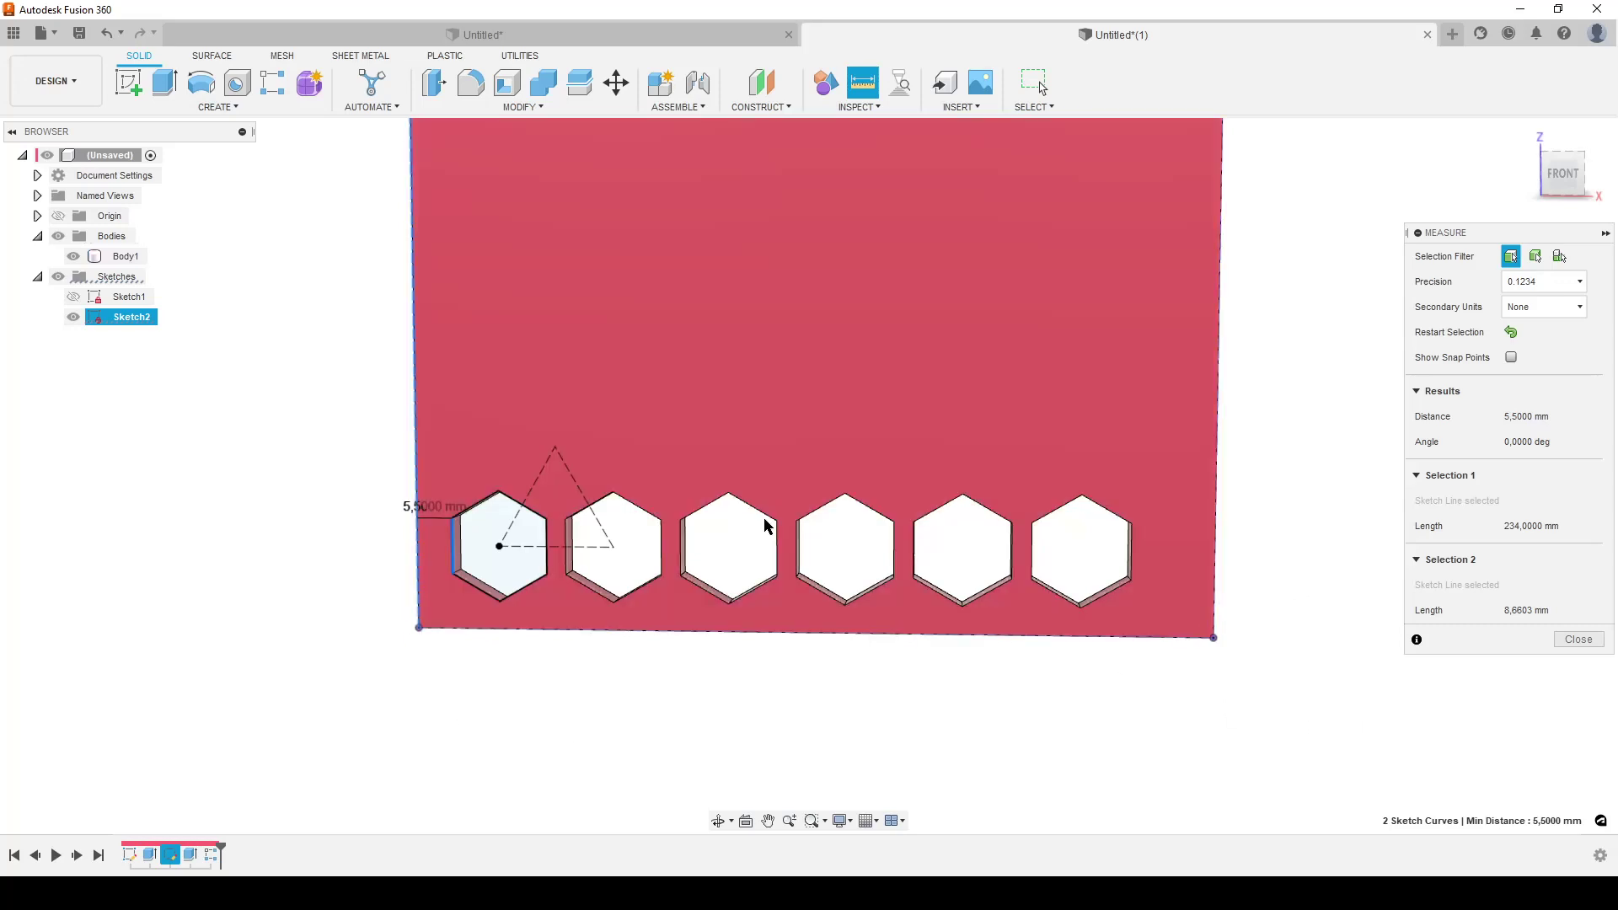
pyautogui.click(1584, 639)
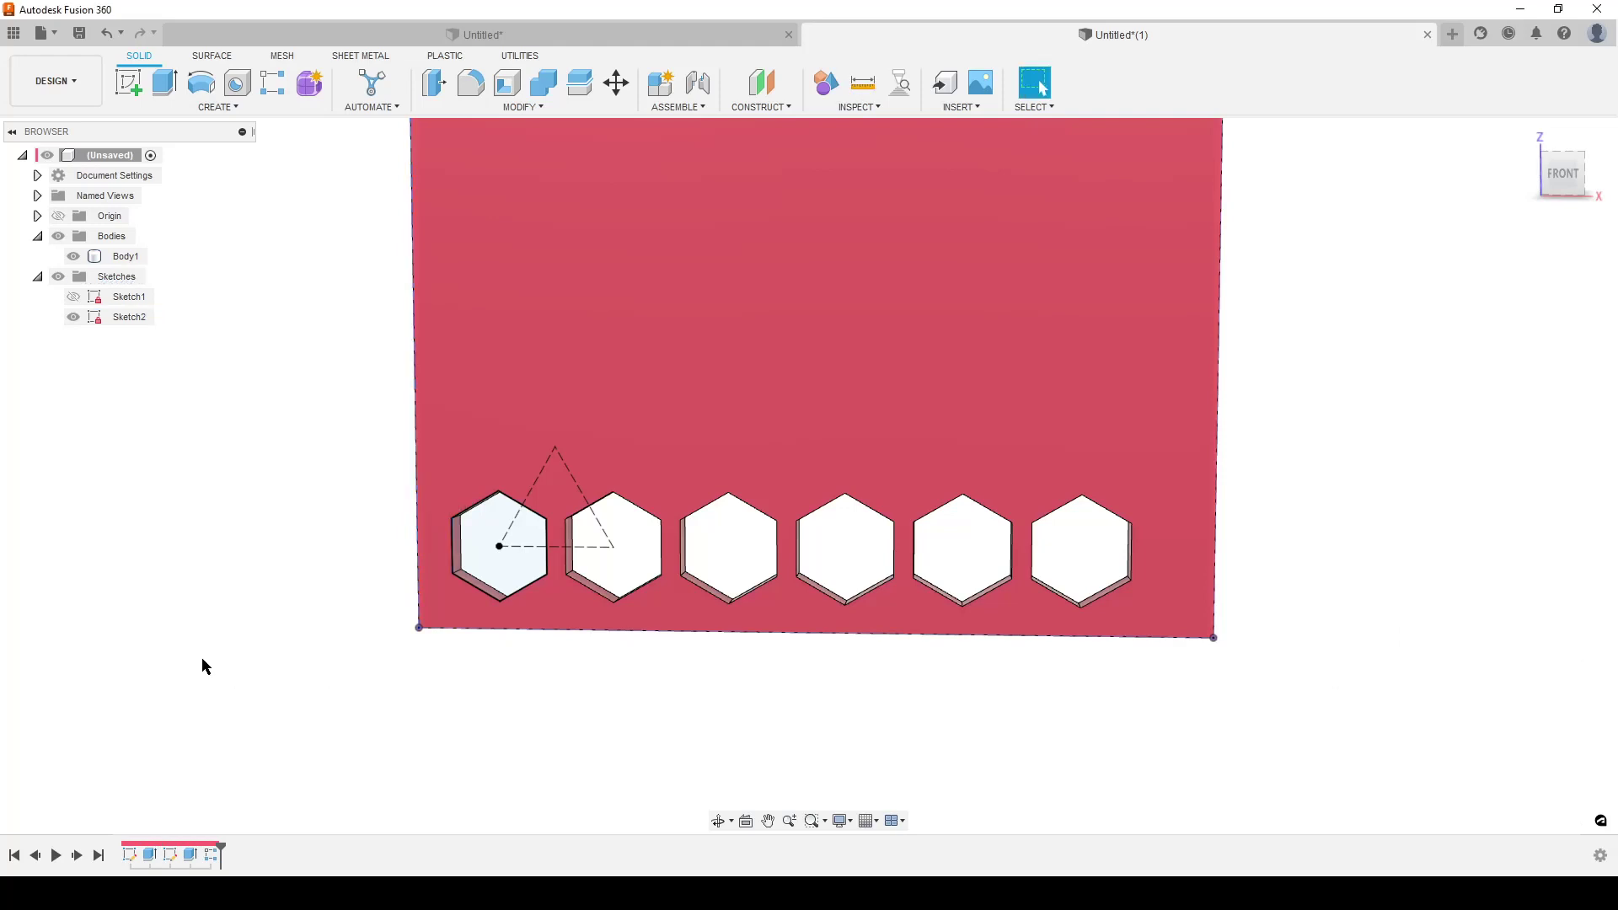
# Step: Edit the hexagon sketch and set the hexagon centre's distance from the plate's left edge to 13 mm - (7 / 2)
pyautogui.doubleClick(173, 858)
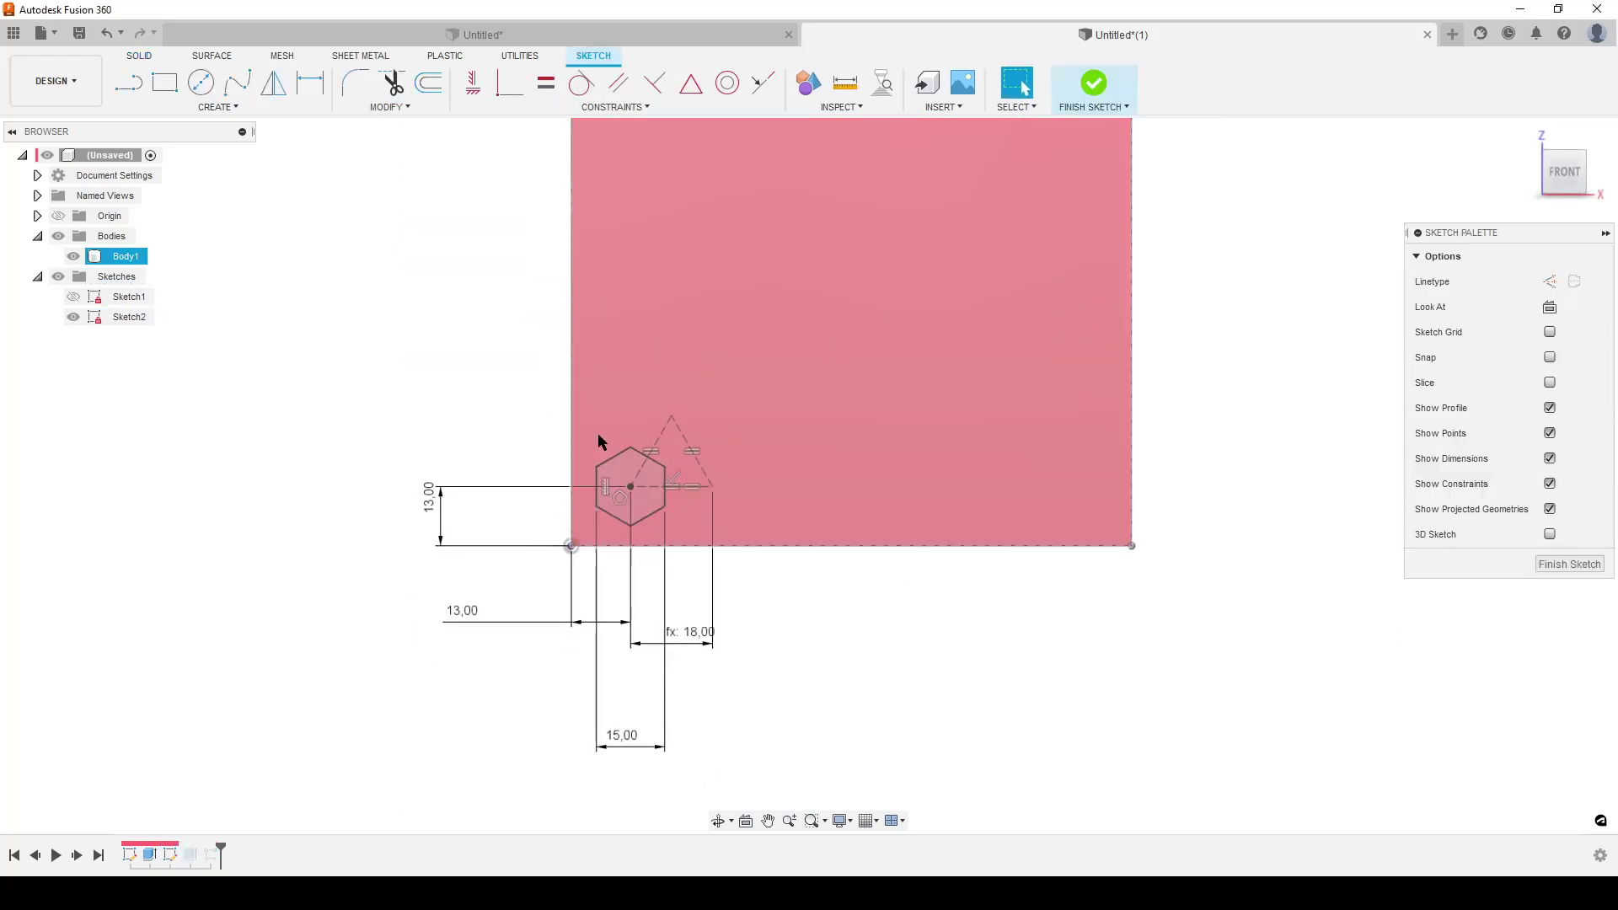
pyautogui.doubleClick(477, 613)
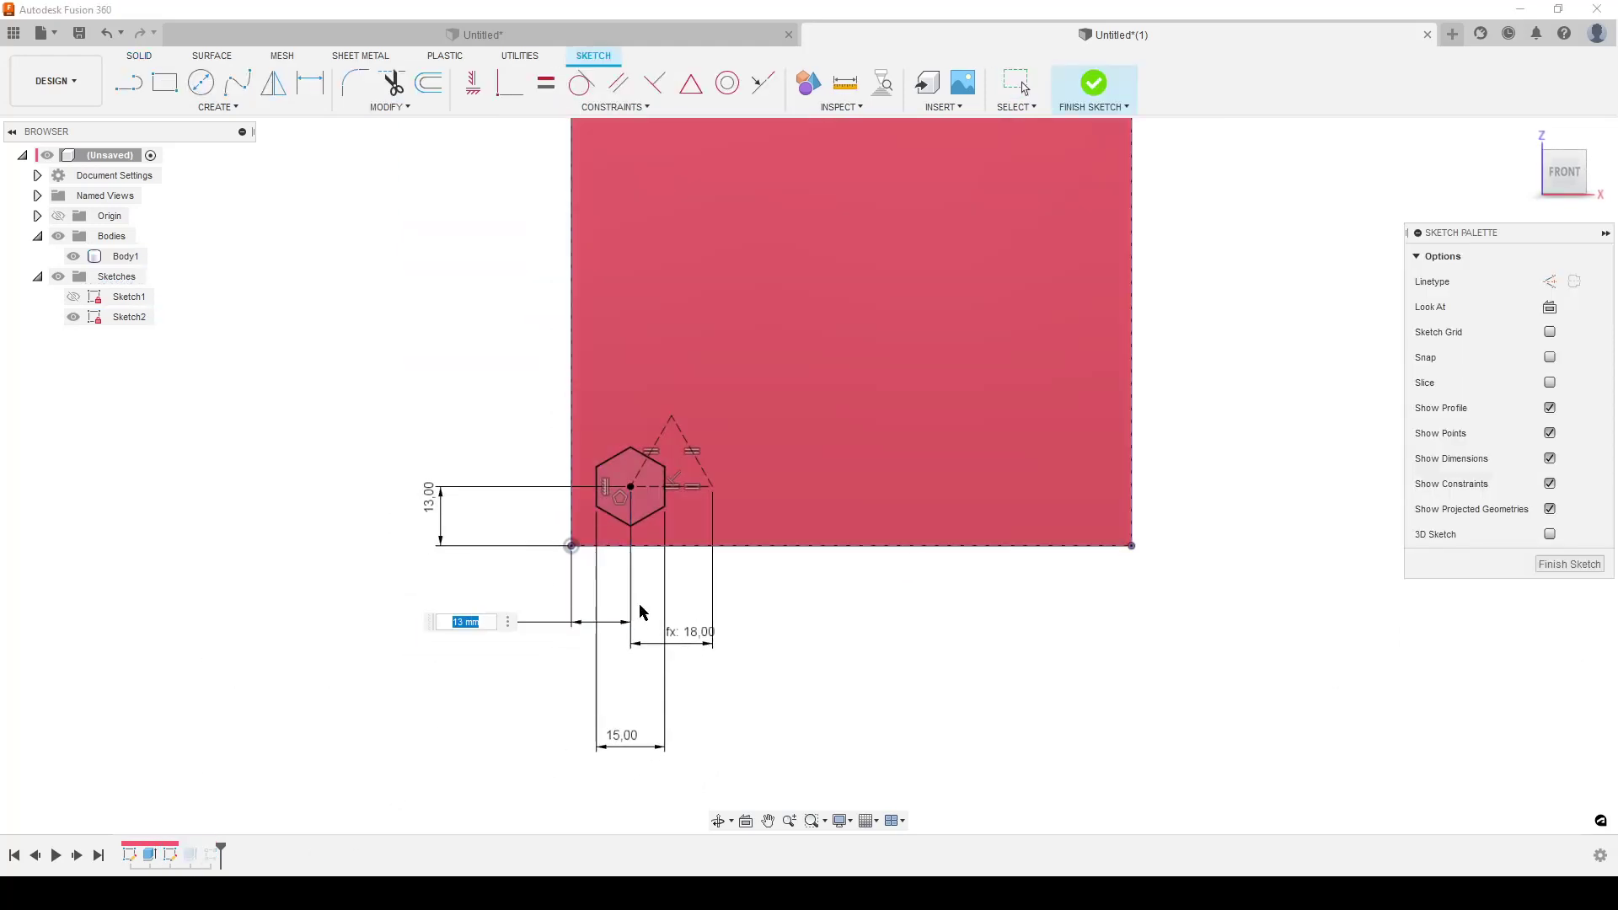
pyautogui.press('Right')
pyautogui.write('- 7')
pyautogui.press('Return')
pyautogui.press('Escape')
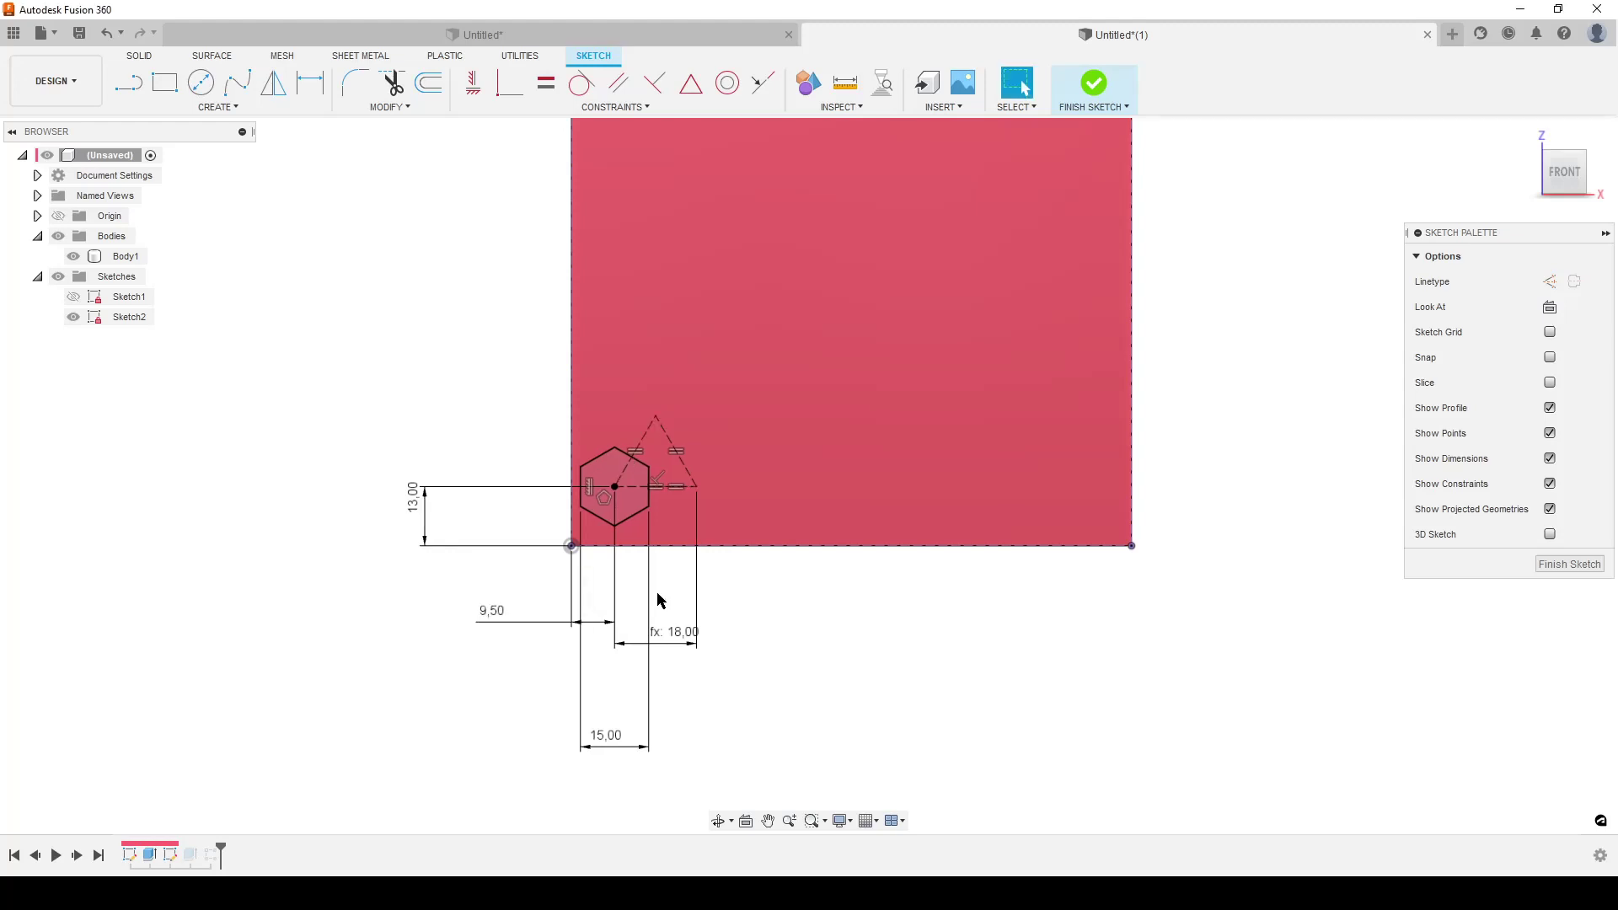
# Step: Correct the hexagon's horizontal offset expression to 13 mm + (7 / 2) and finish the sketch
pyautogui.doubleClick(491, 611)
pyautogui.press('End')
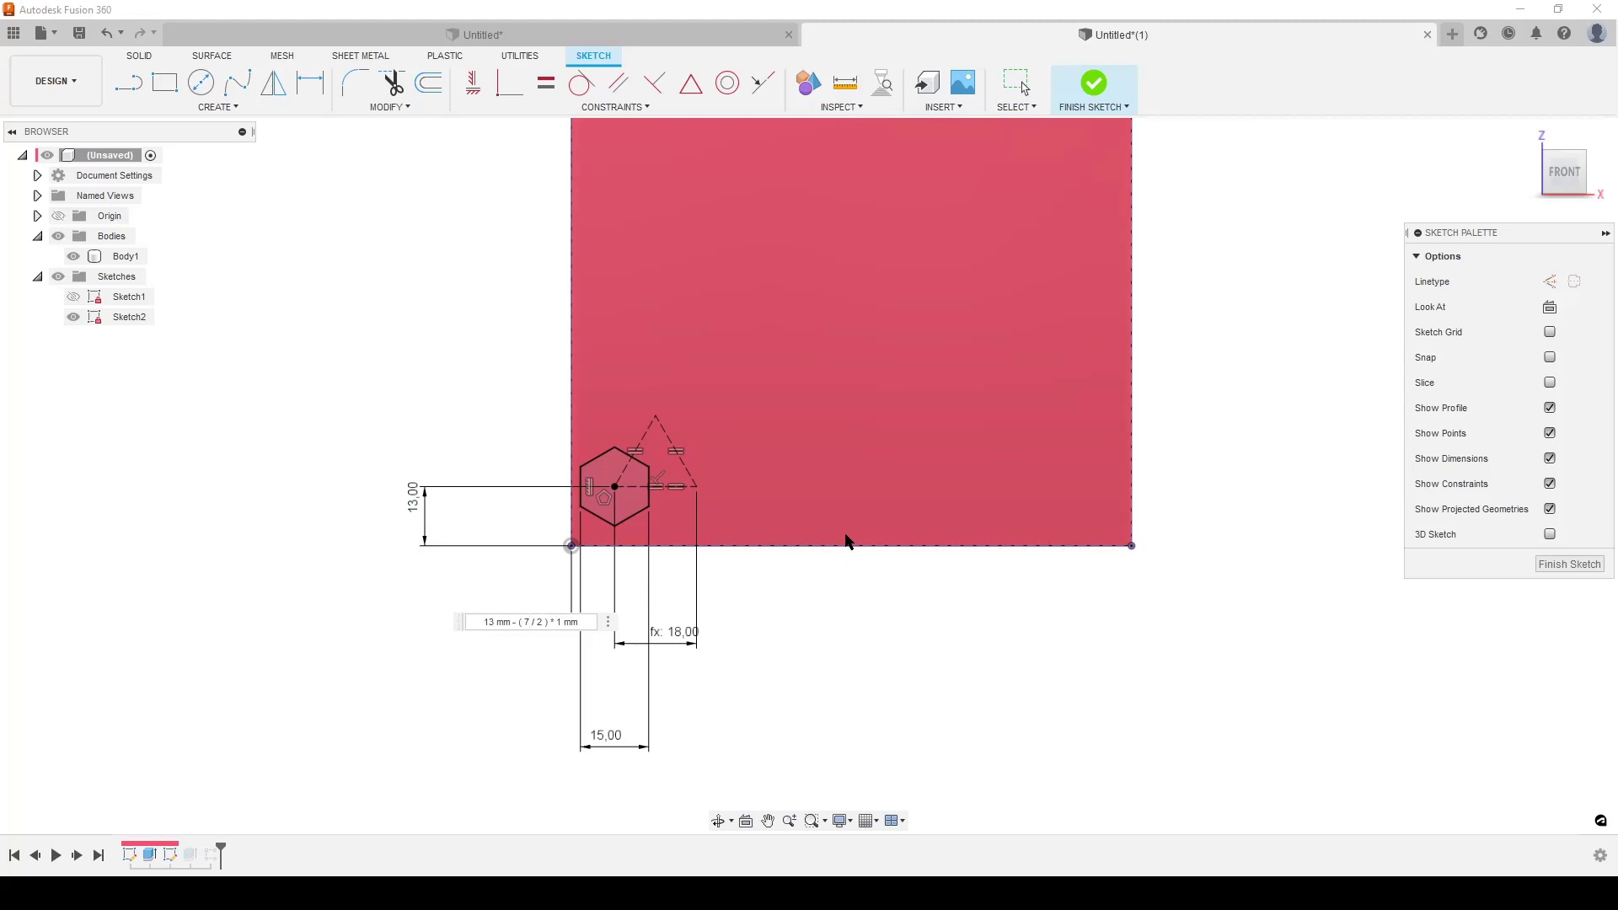
pyautogui.press('BackSpace')
pyautogui.write('+')
pyautogui.press('Return')
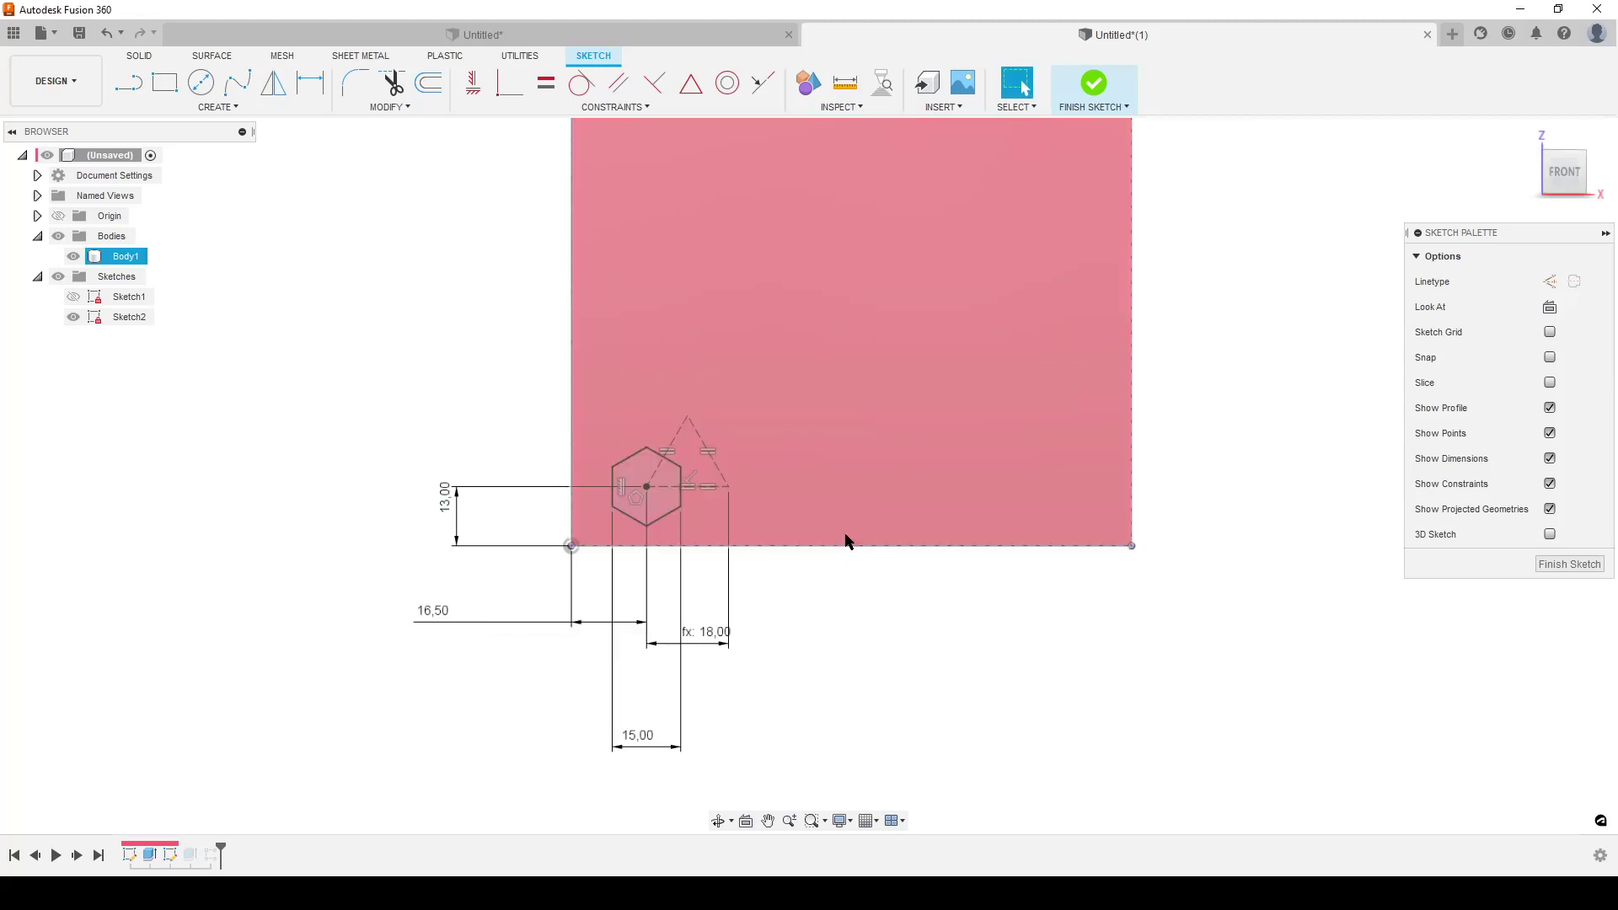
pyautogui.click(1555, 563)
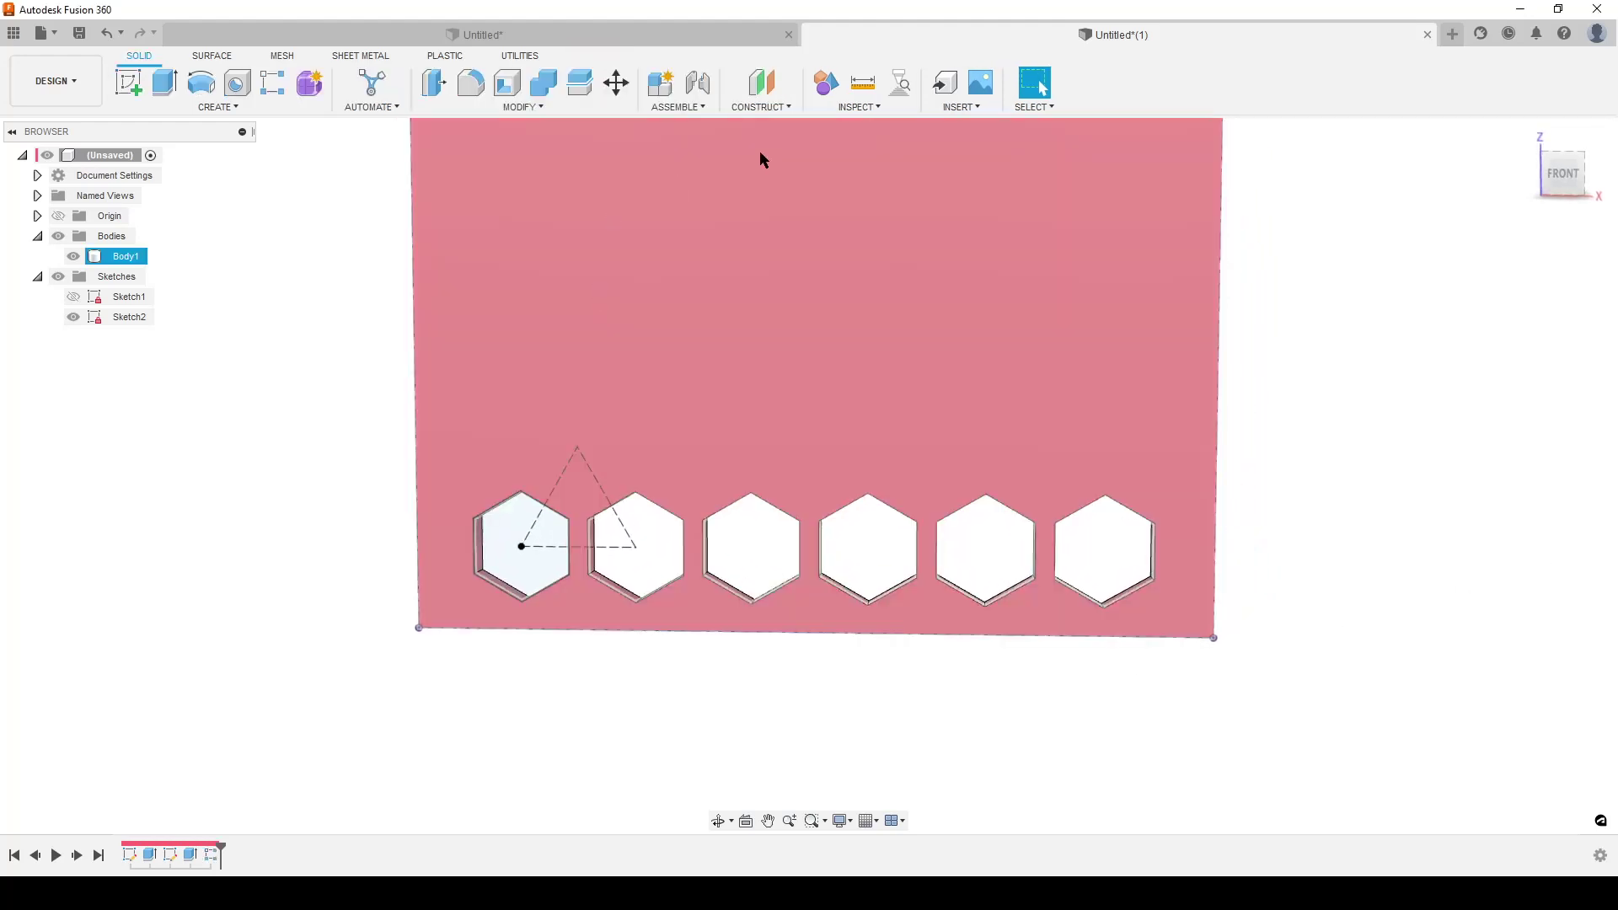
# Step: Measure the gaps from the last hexagonal hole to the plate's right edge and from the first hole to the left edge
pyautogui.click(862, 82)
pyautogui.click(1157, 561)
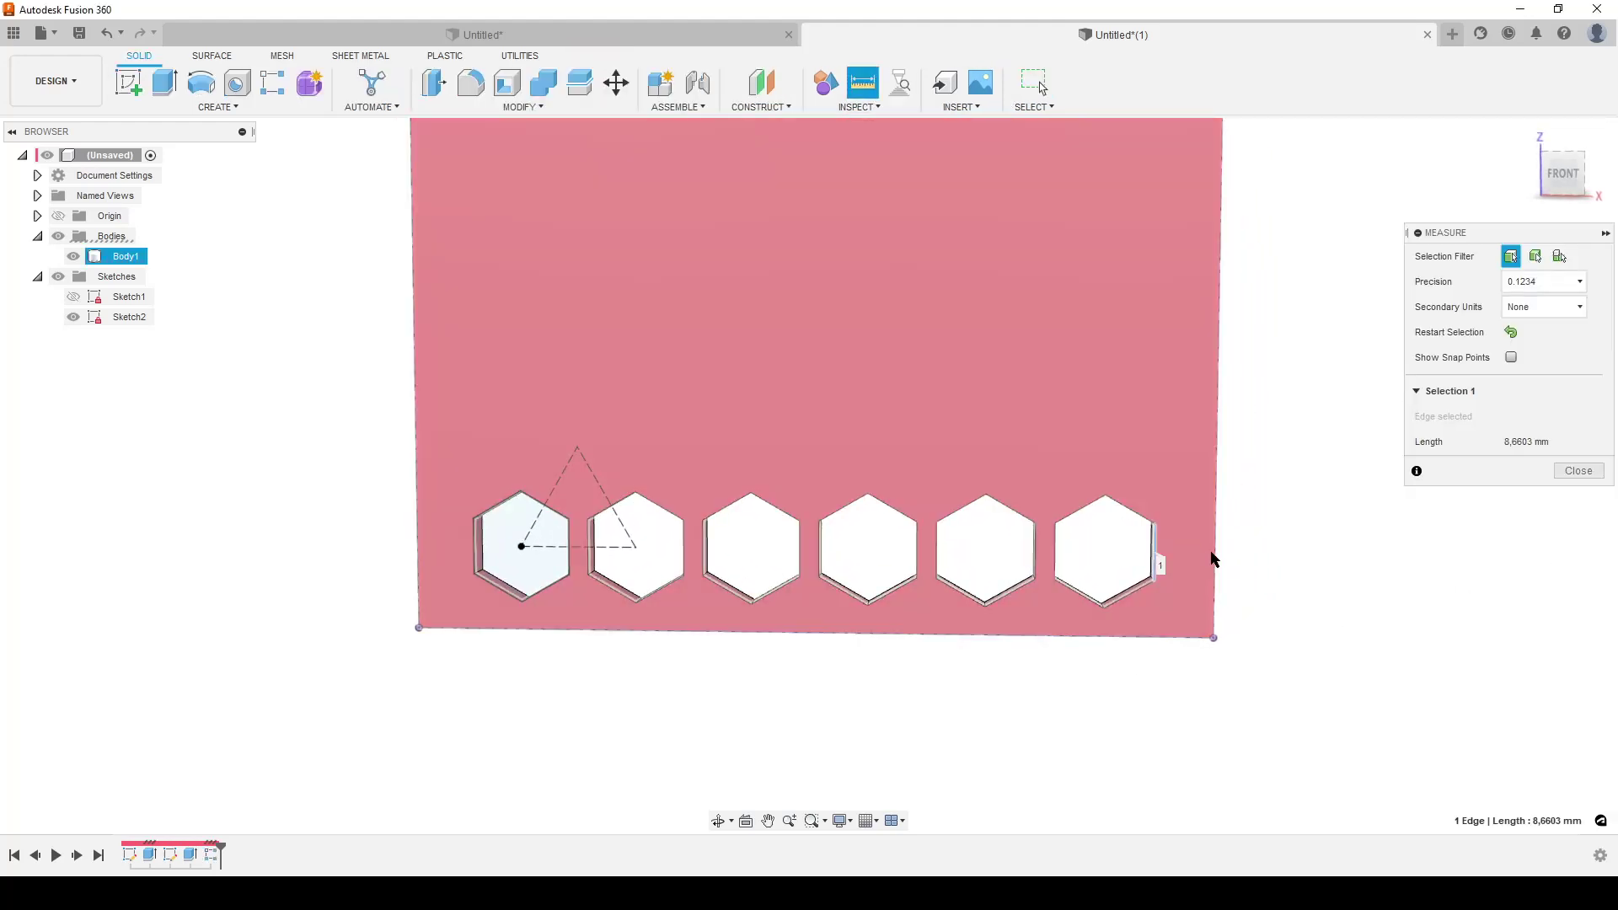
pyautogui.click(1217, 552)
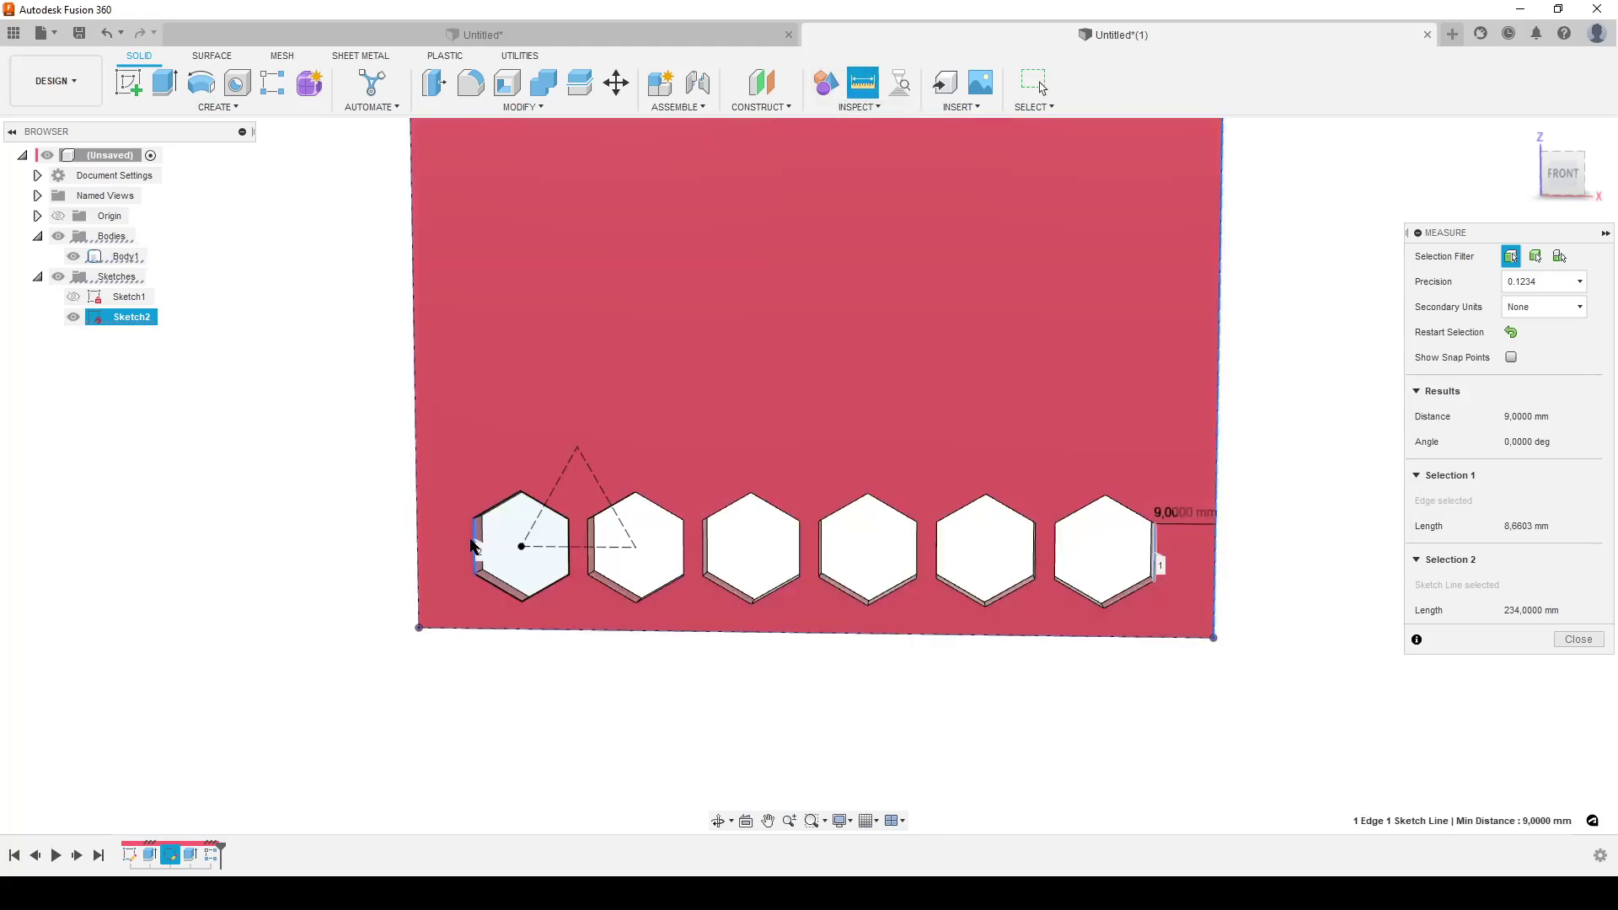
pyautogui.click(418, 512)
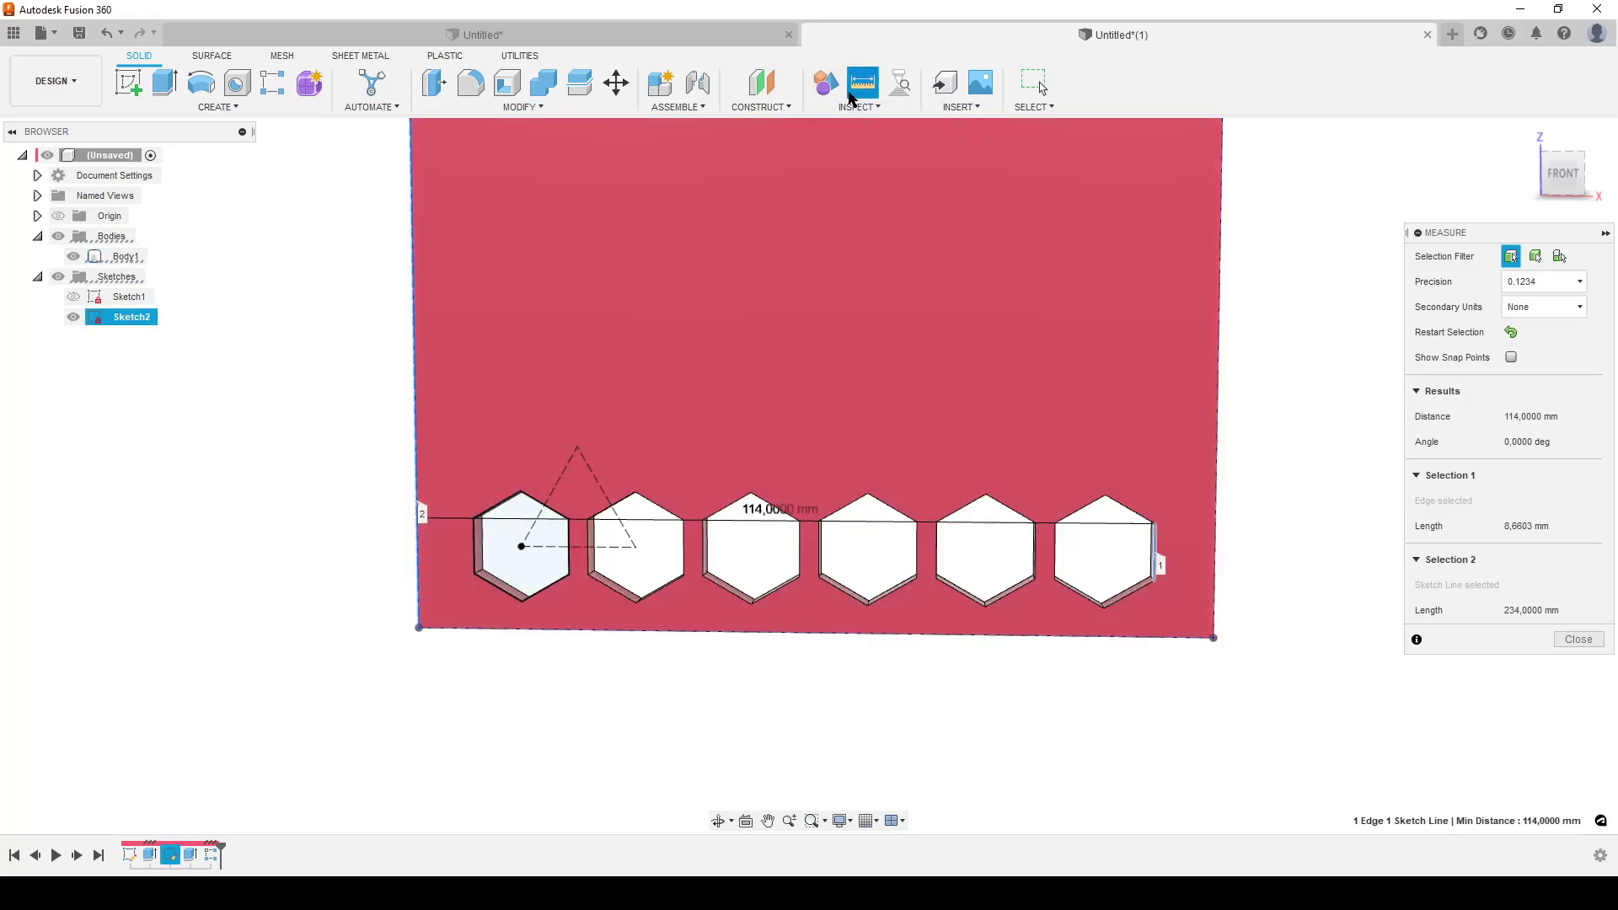
pyautogui.click(860, 81)
pyautogui.click(477, 544)
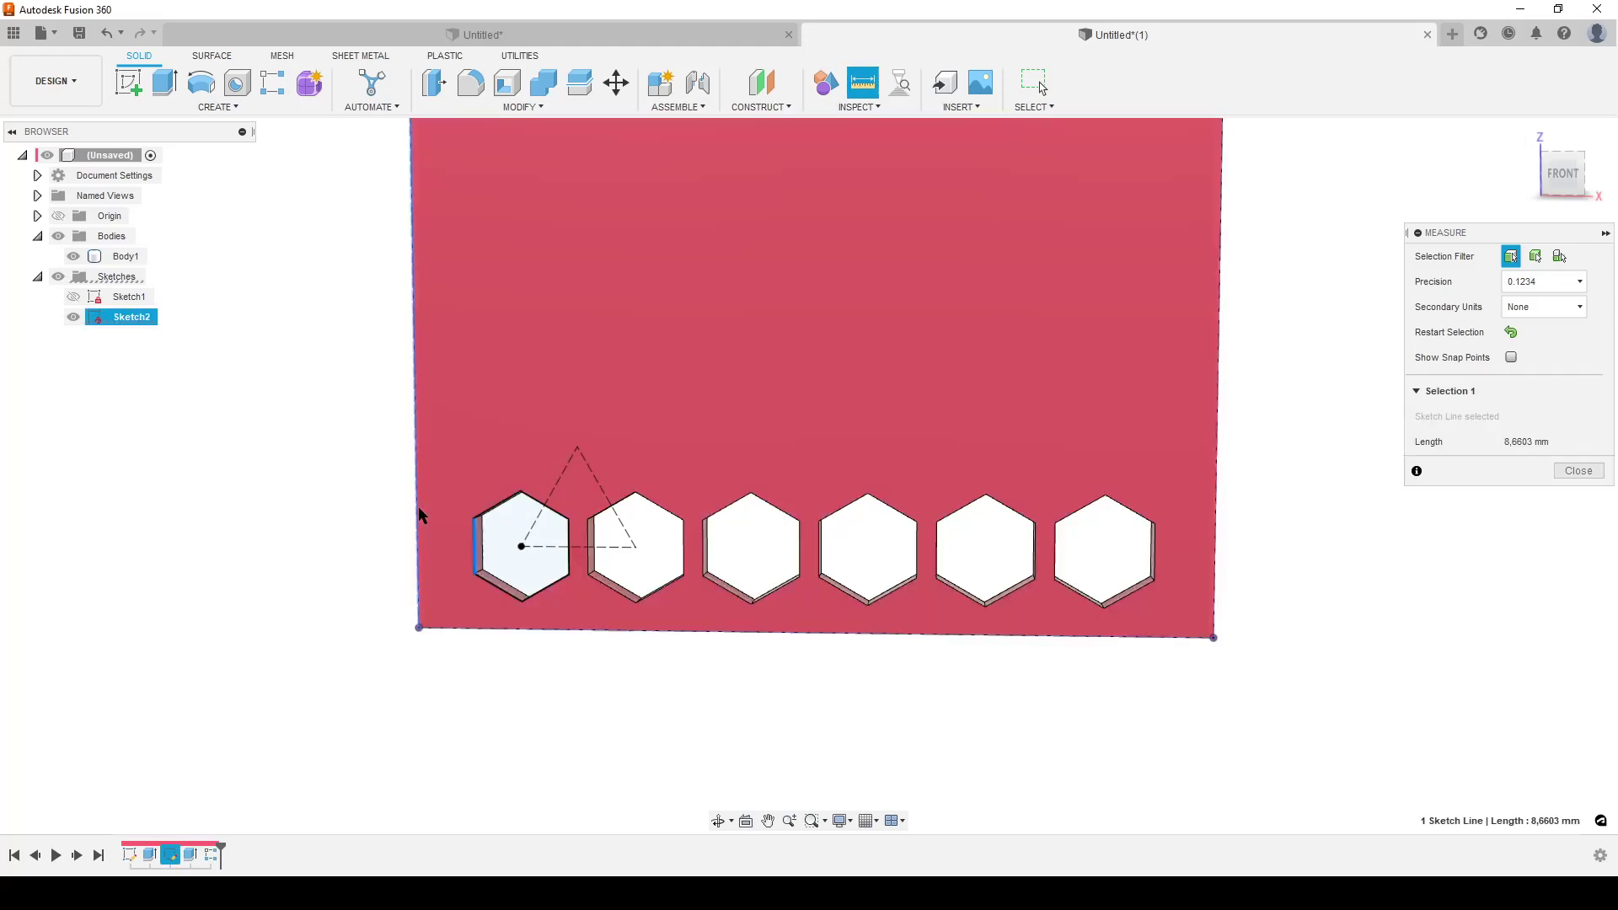
pyautogui.click(419, 514)
pyautogui.click(1595, 643)
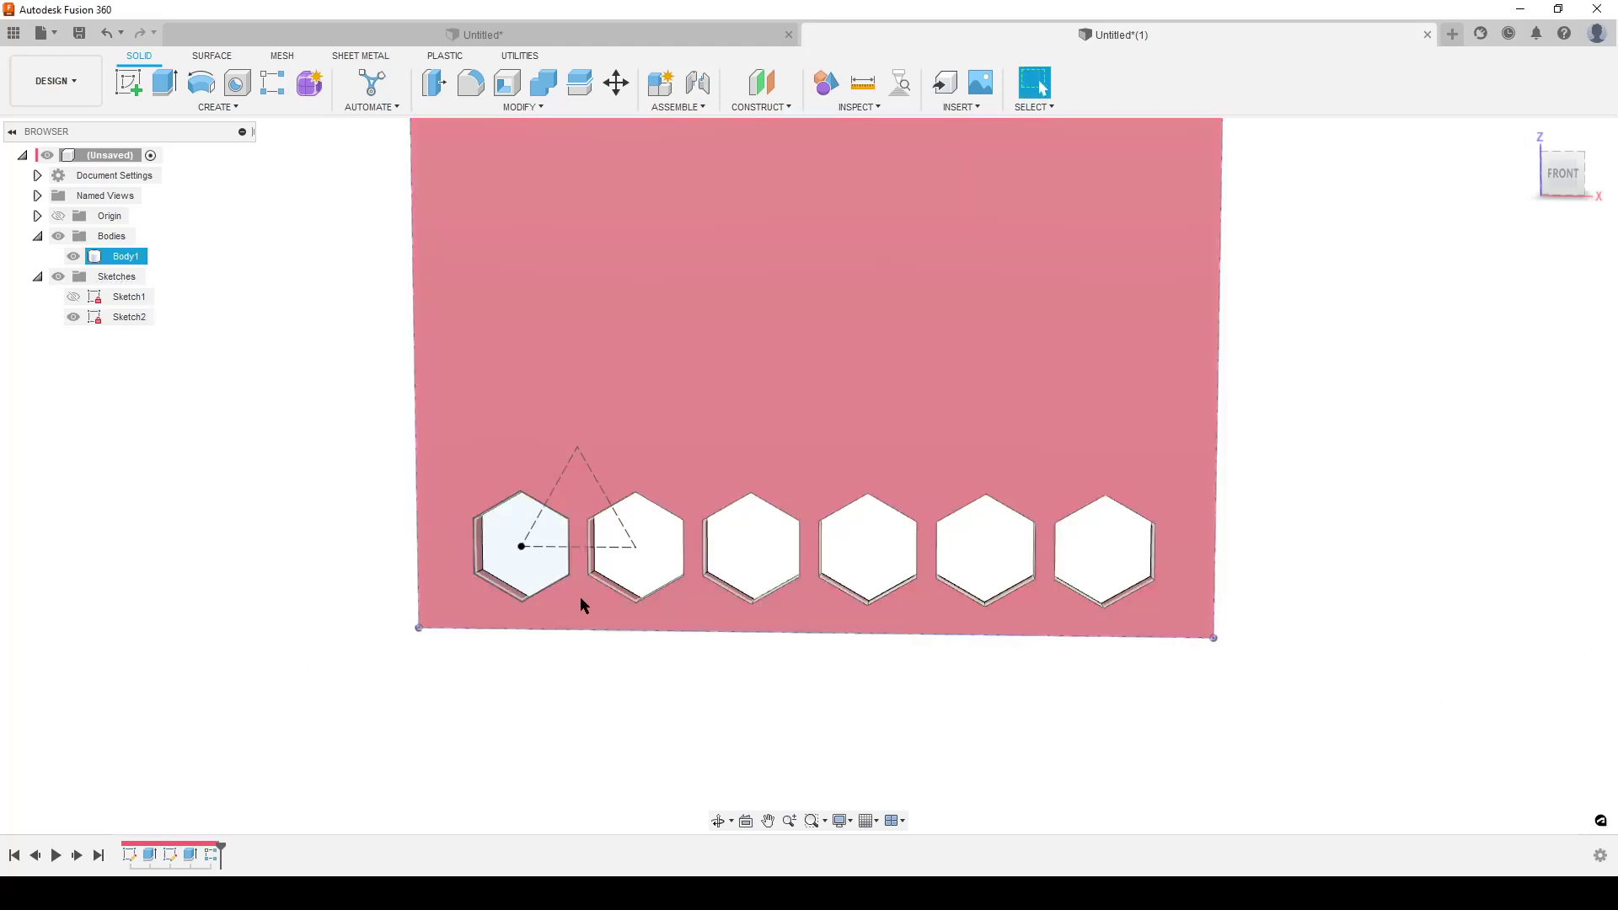
# Step: Start a rectangular feature pattern with the hexagon cut and the existing row pattern as its objects
pyautogui.scroll(-5, 874, 664)
pyautogui.moveTo(1190, 695); pyautogui.dragTo(1081, 721, button='middle')
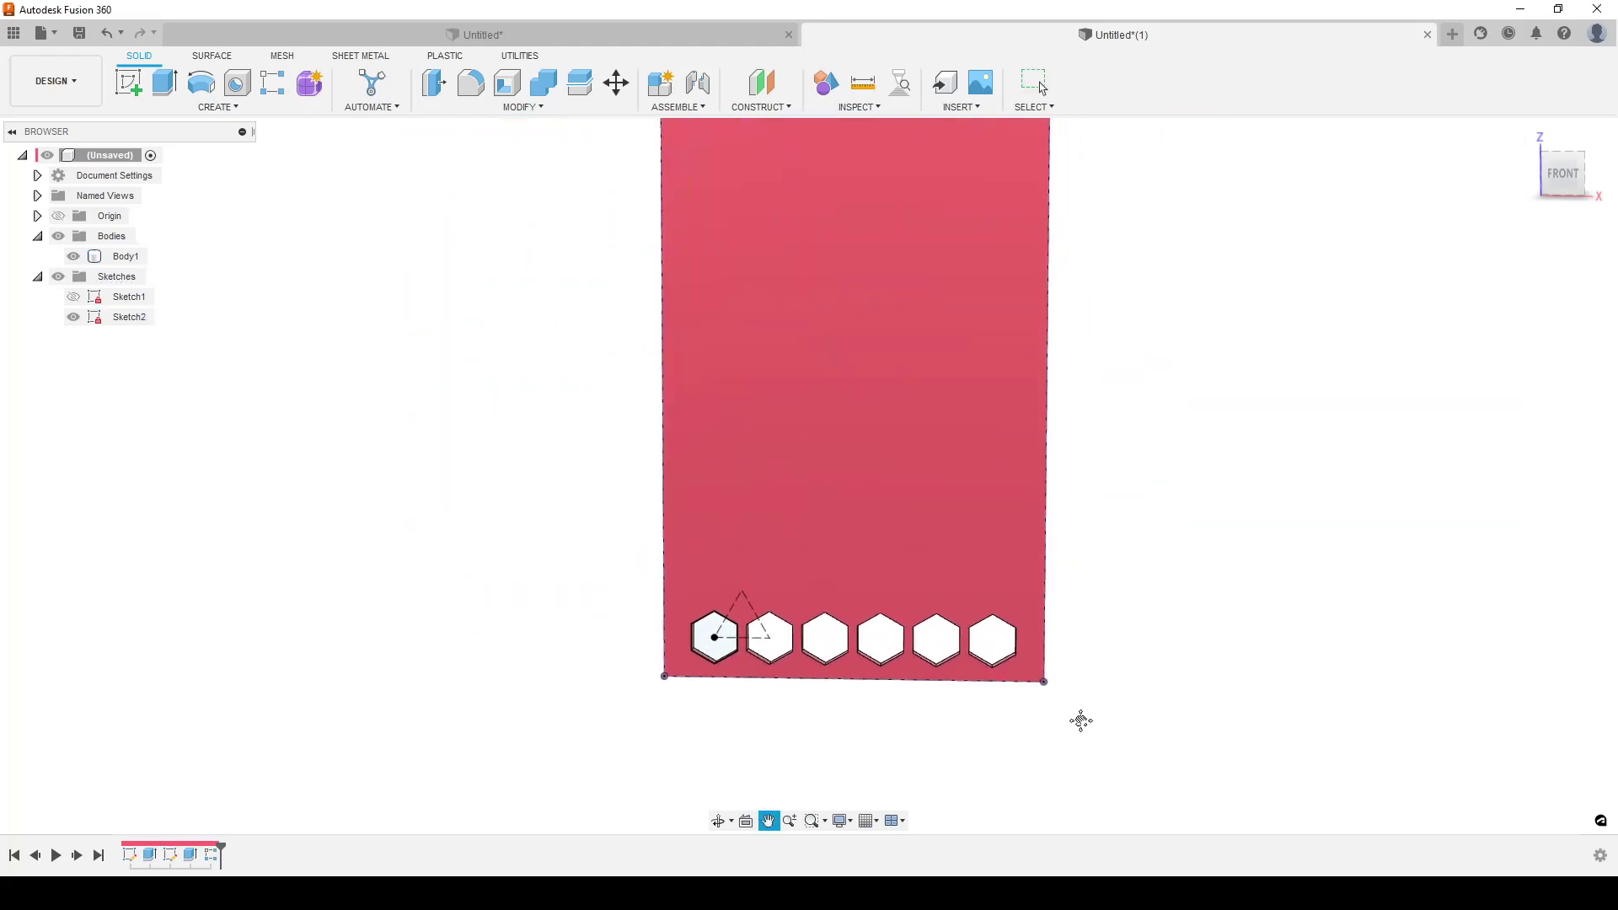
pyautogui.scroll(-3, 529, 659)
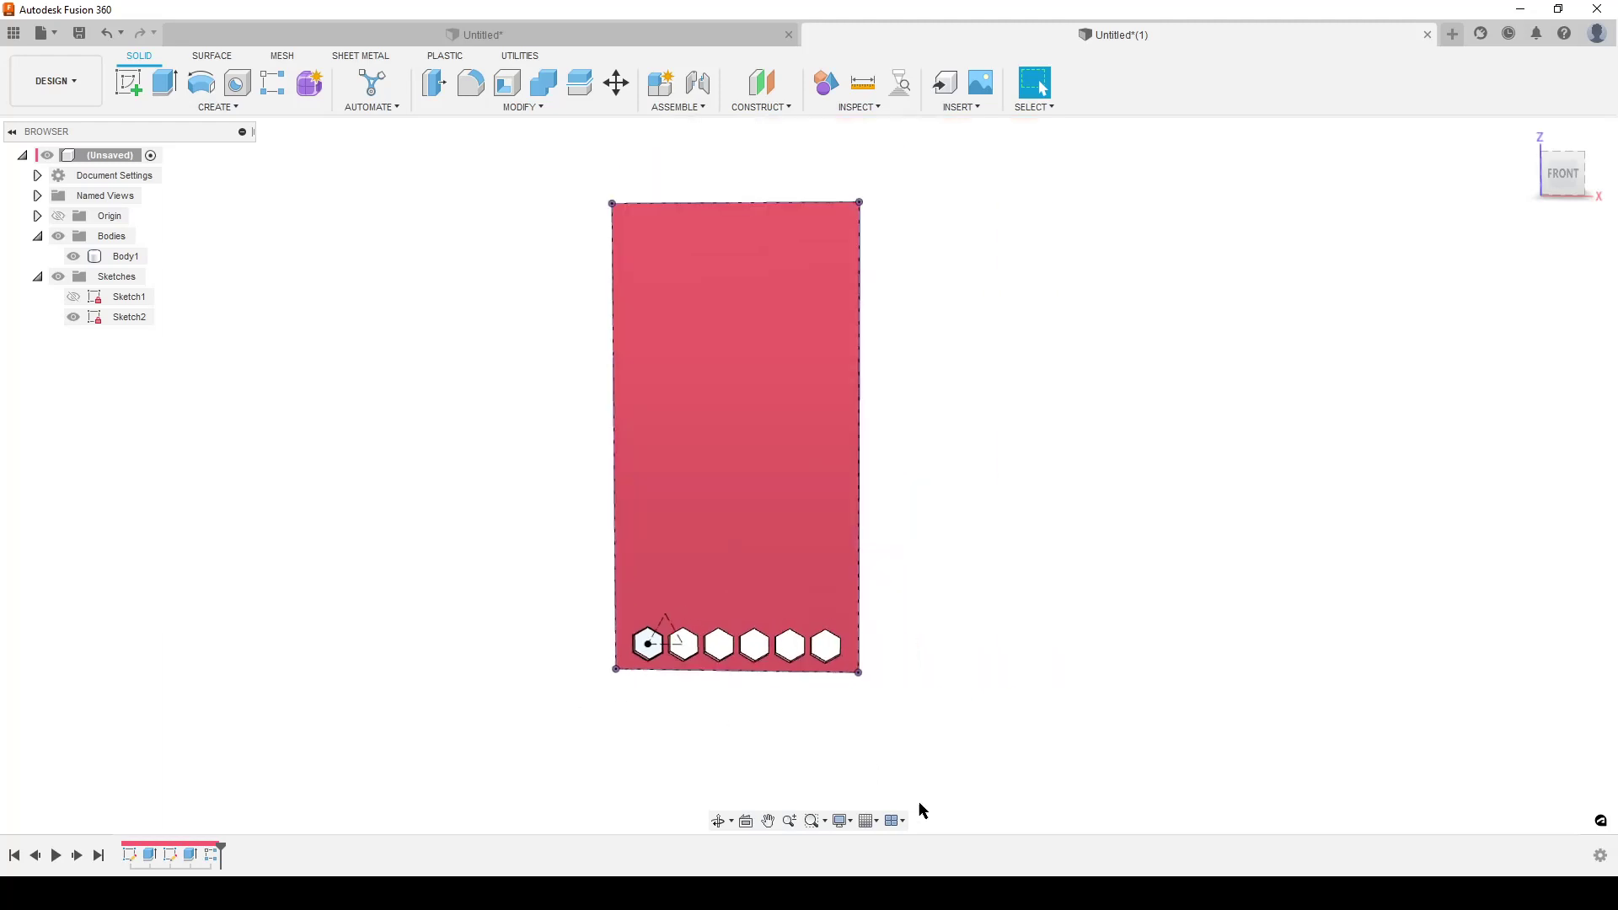
pyautogui.click(802, 386)
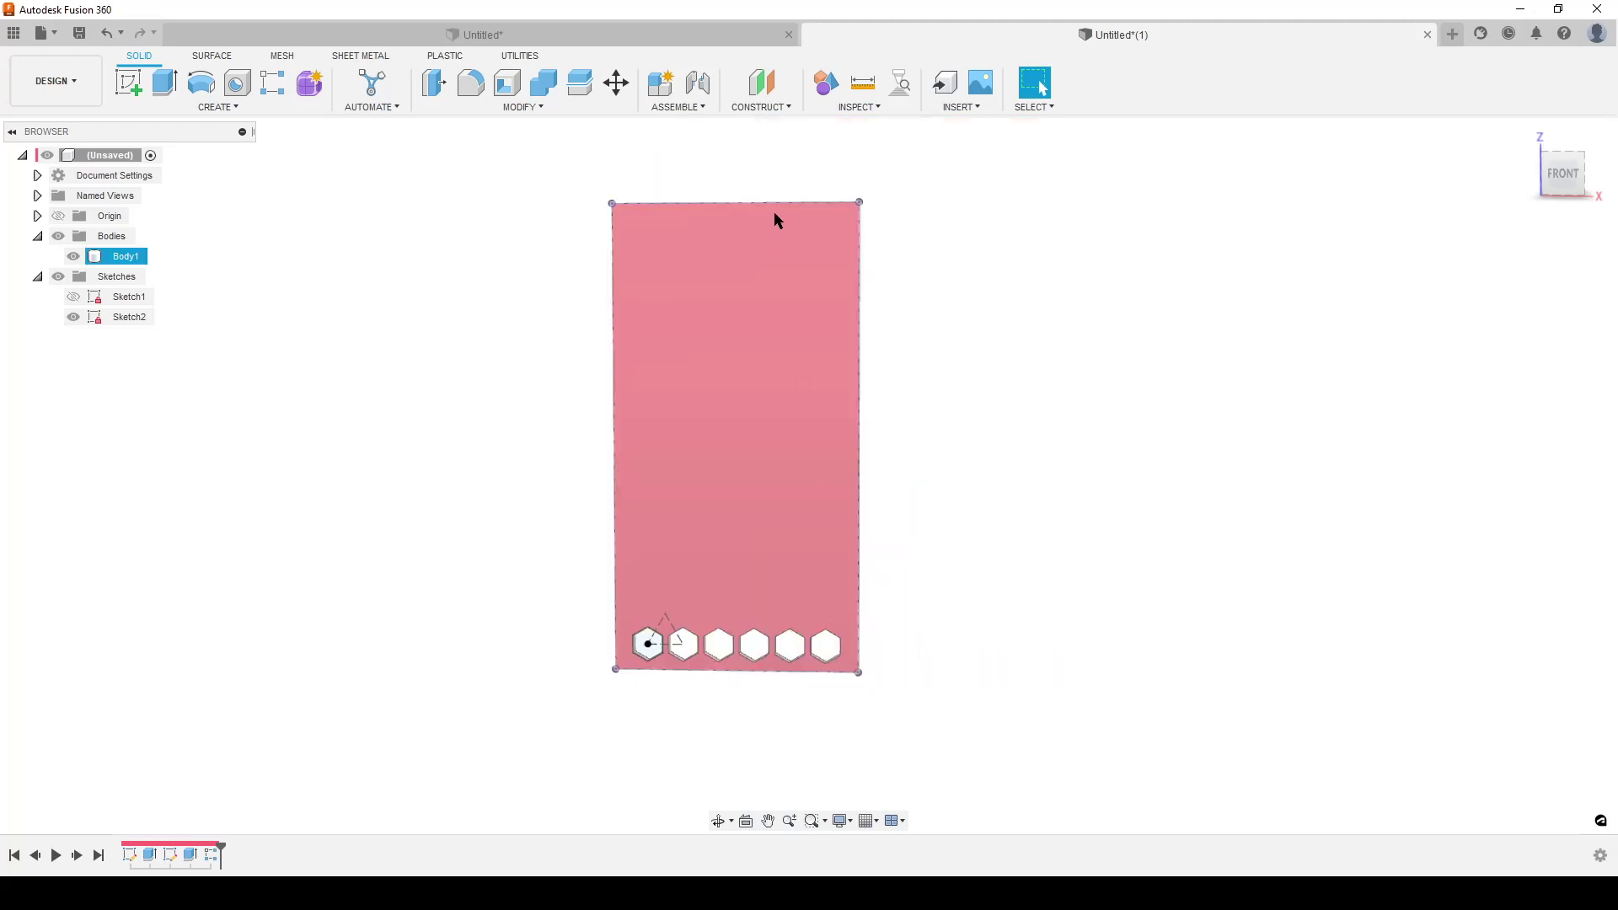
pyautogui.write('sREC')
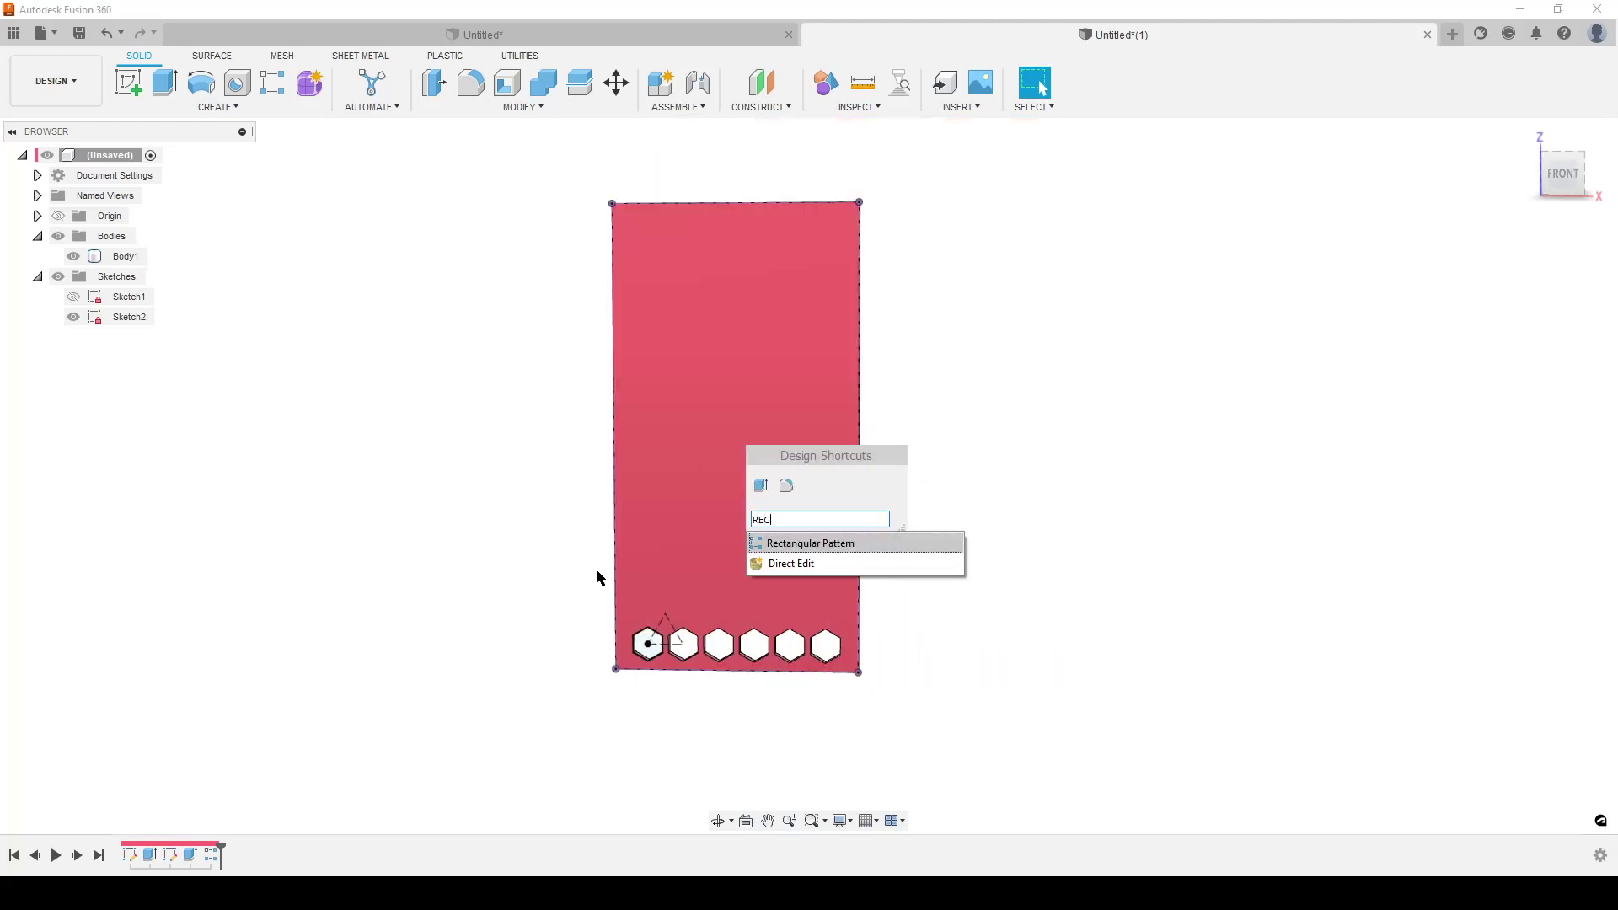
pyautogui.click(952, 543)
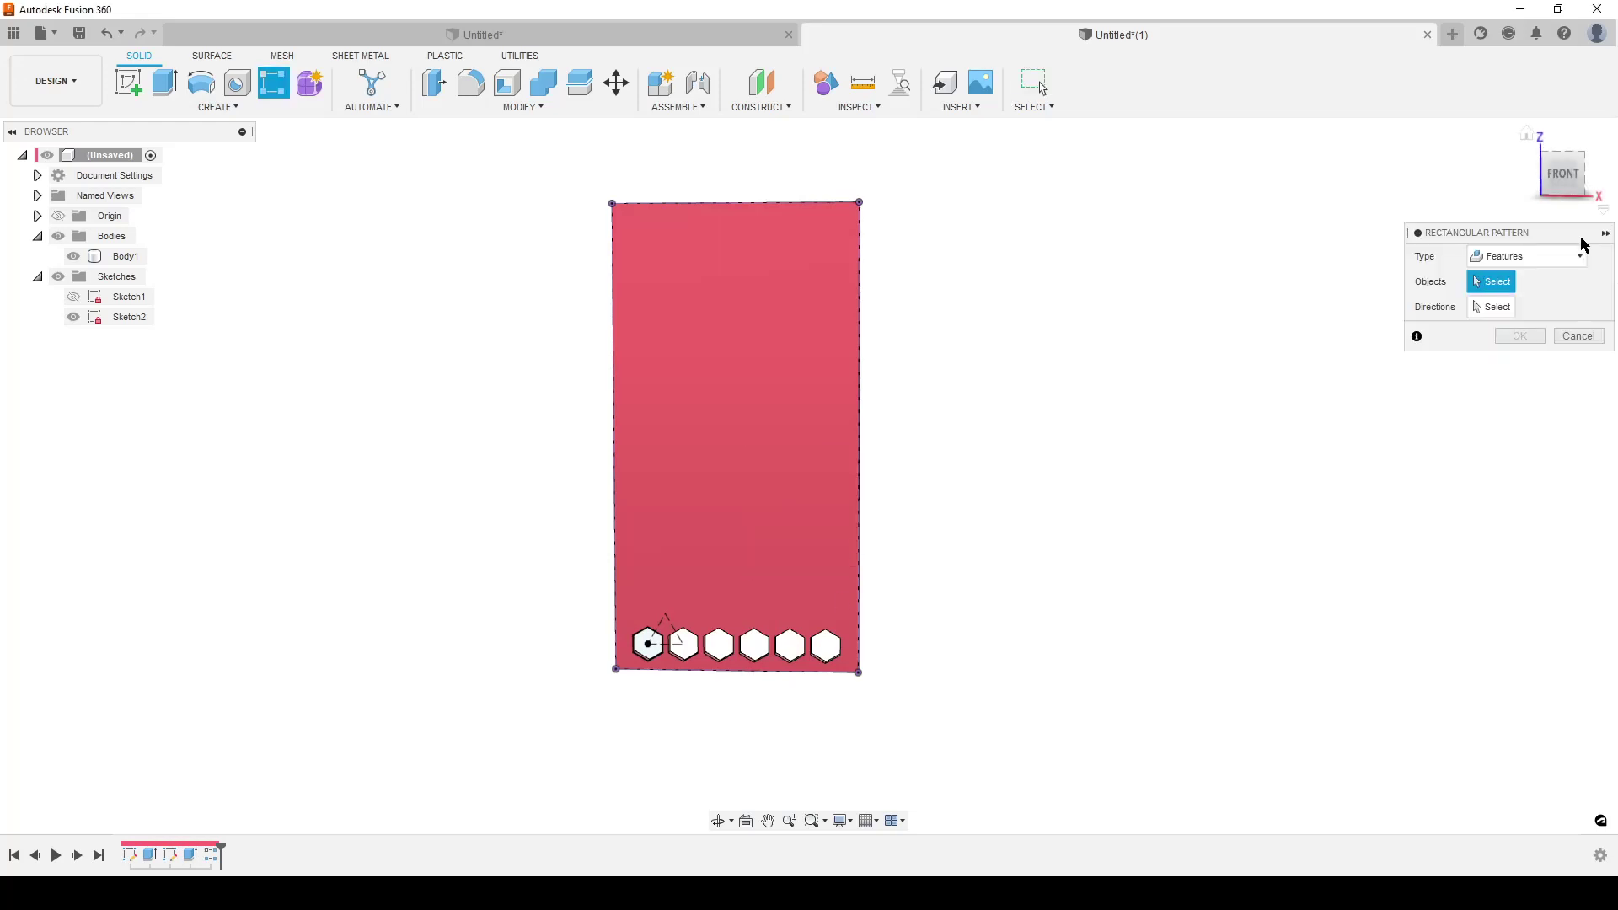
pyautogui.click(190, 855)
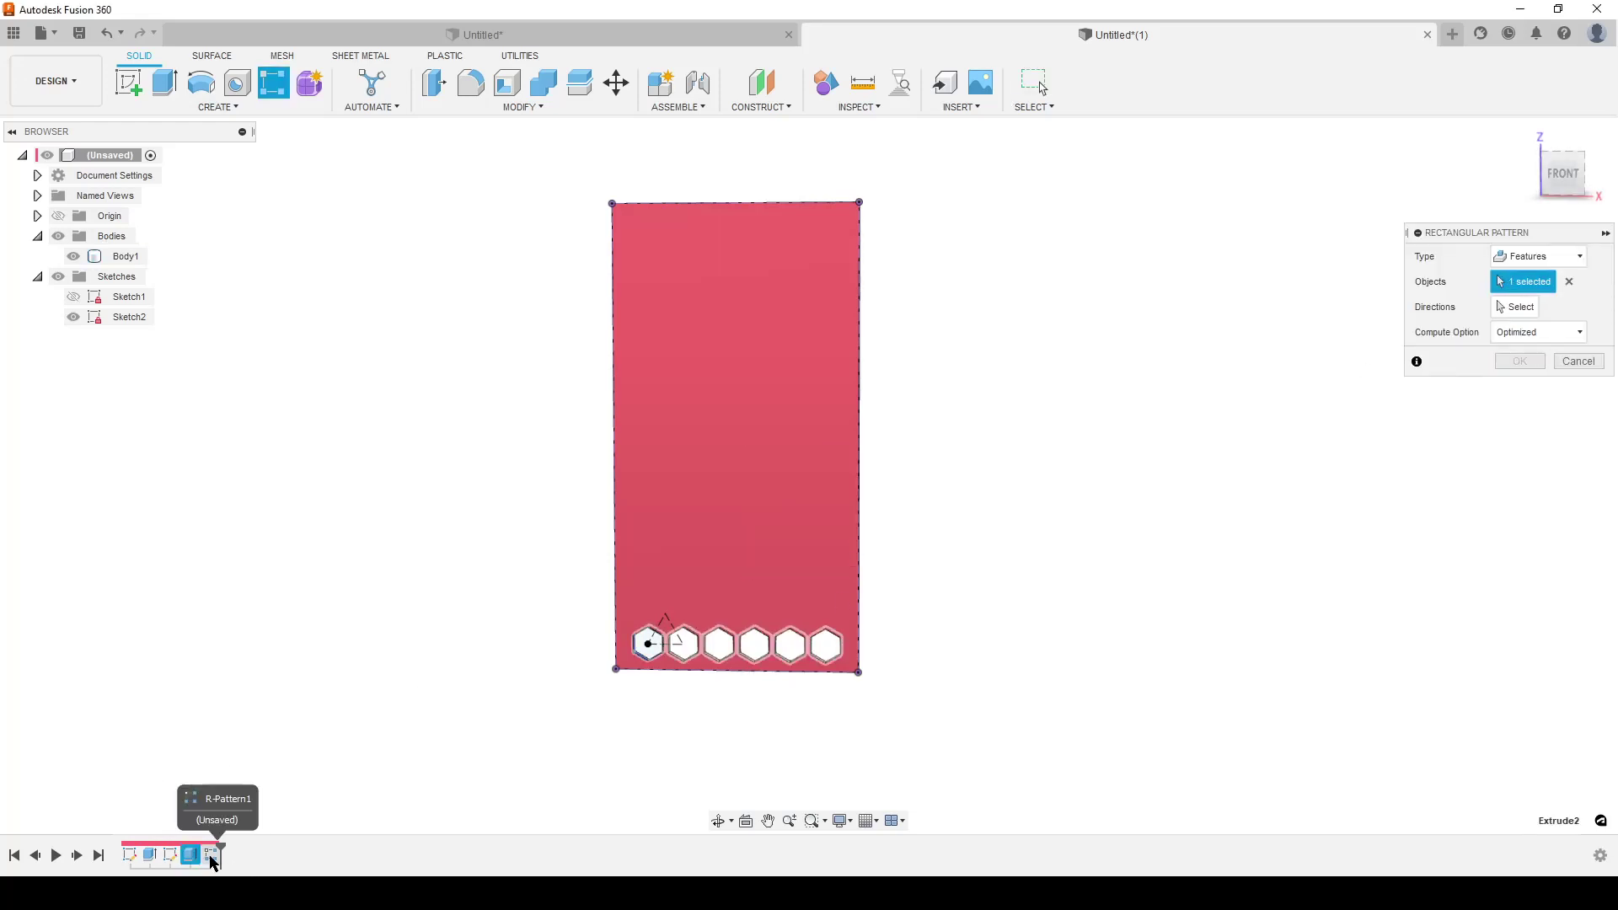
pyautogui.click(213, 861)
pyautogui.click(1516, 307)
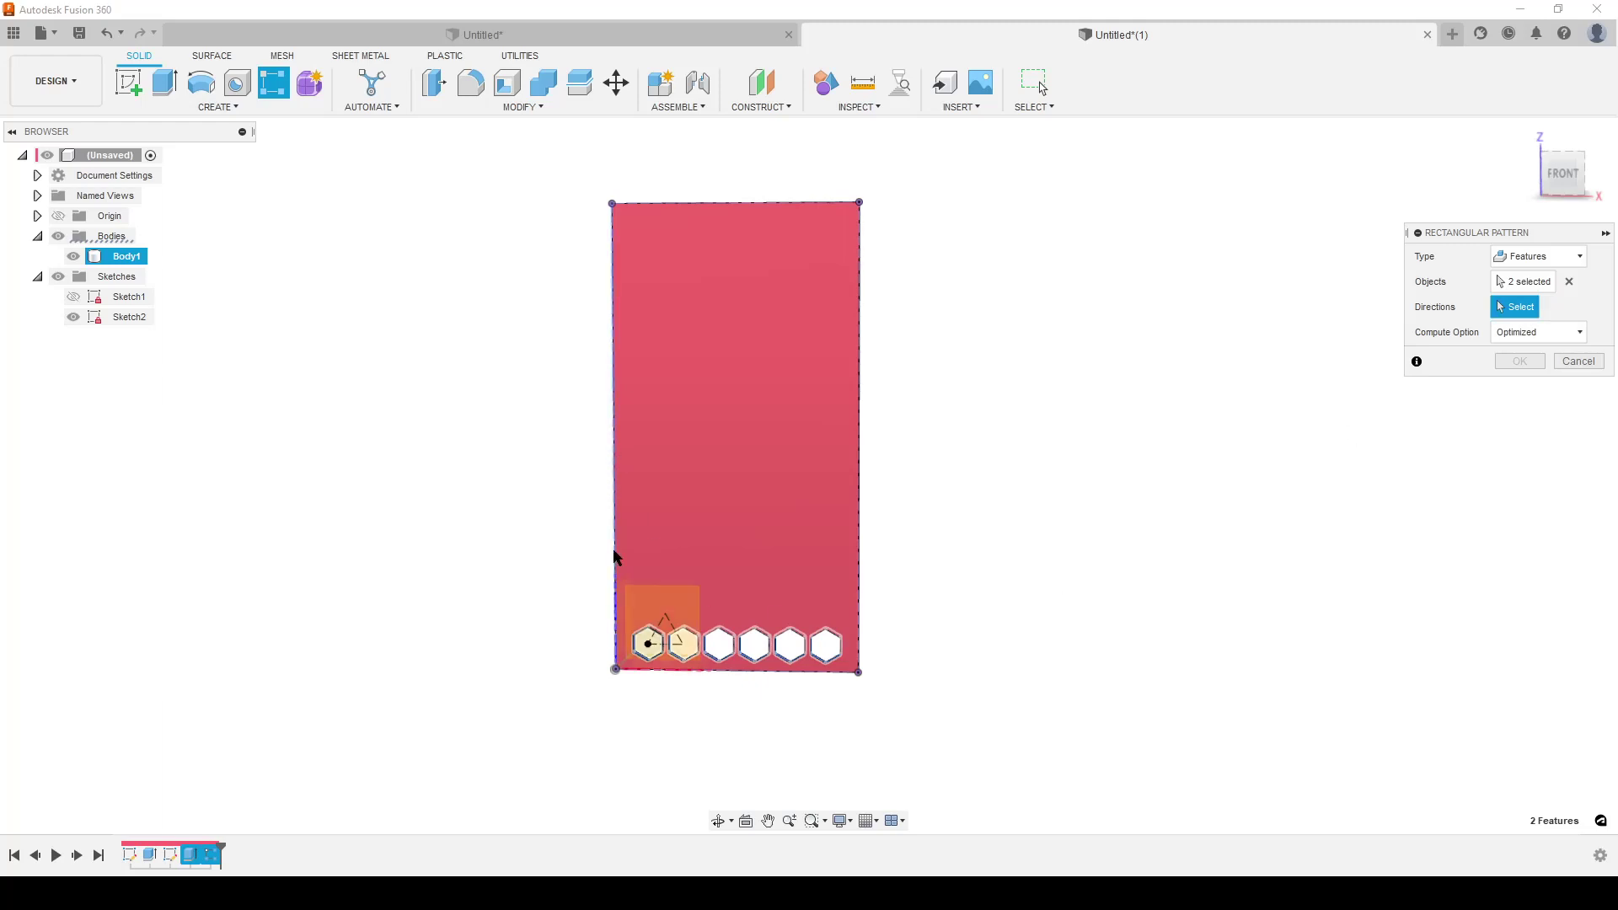
# Step: Set the pattern direction along the plate's left vertical edge with a spacing distance of PATTERN_WIDTH
pyautogui.scroll(4, 582, 654)
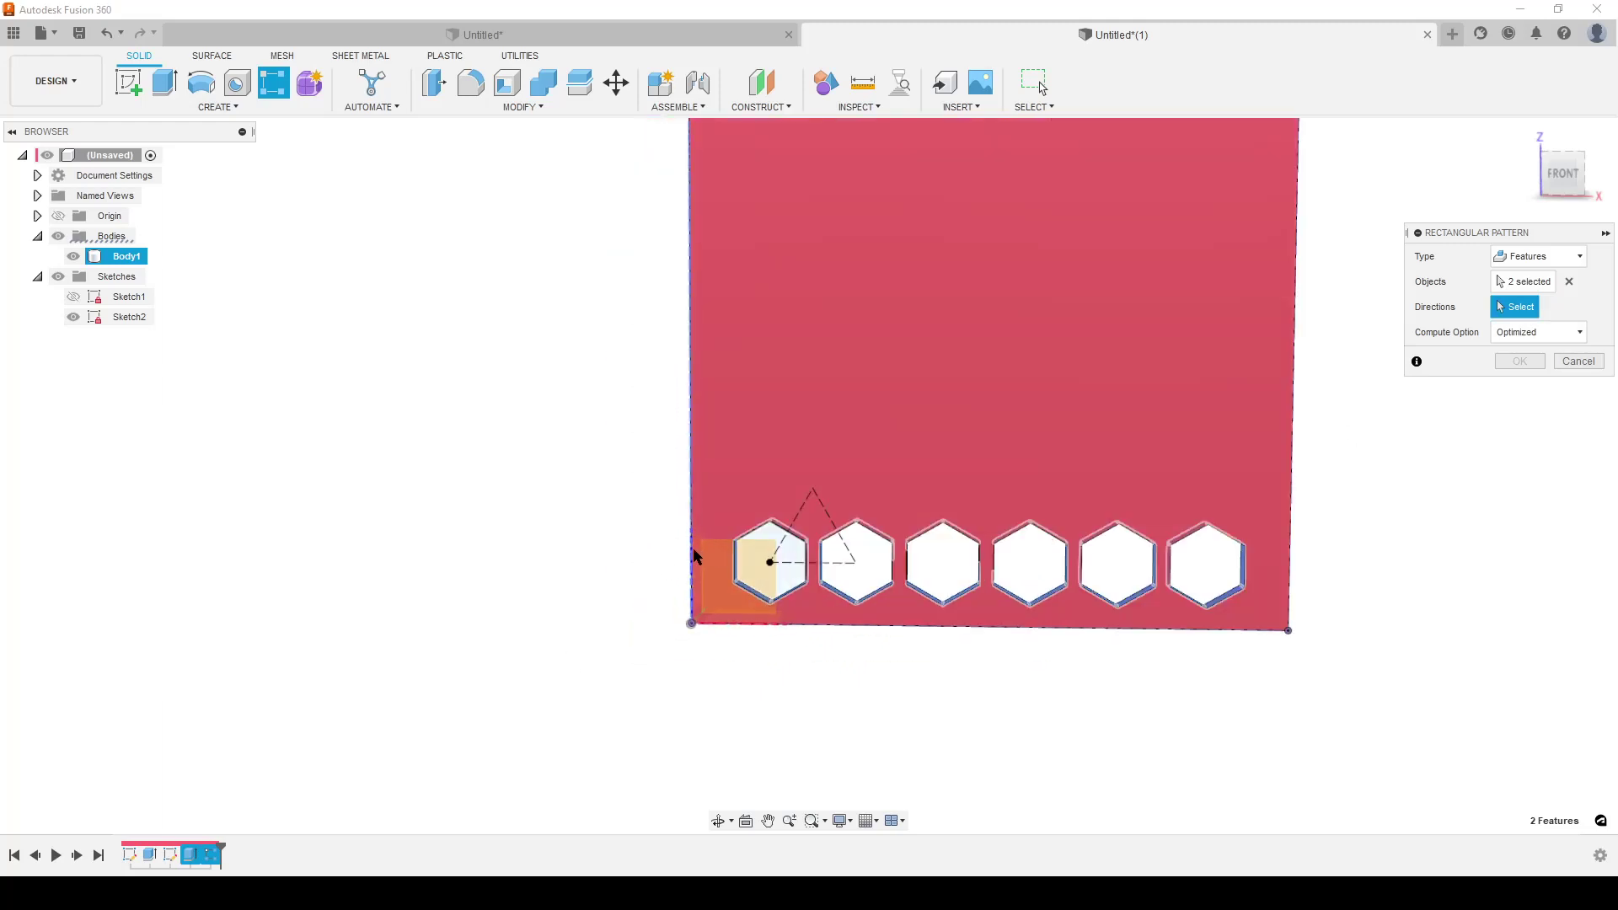
pyautogui.click(696, 556)
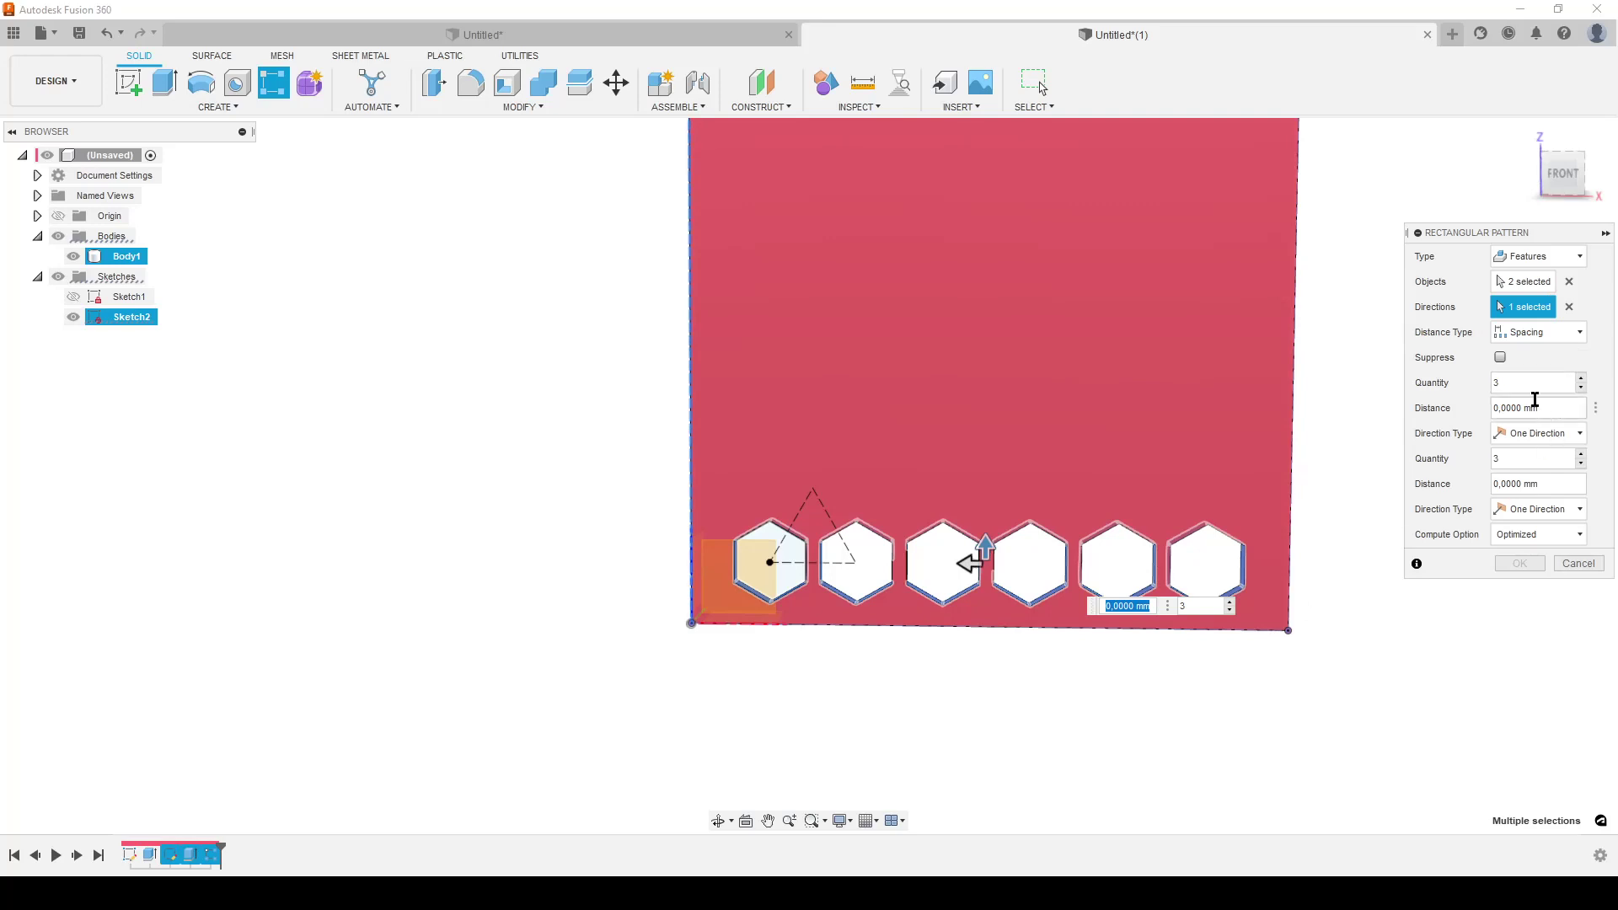
pyautogui.click(1529, 409)
pyautogui.write('P')
pyautogui.press('Return')
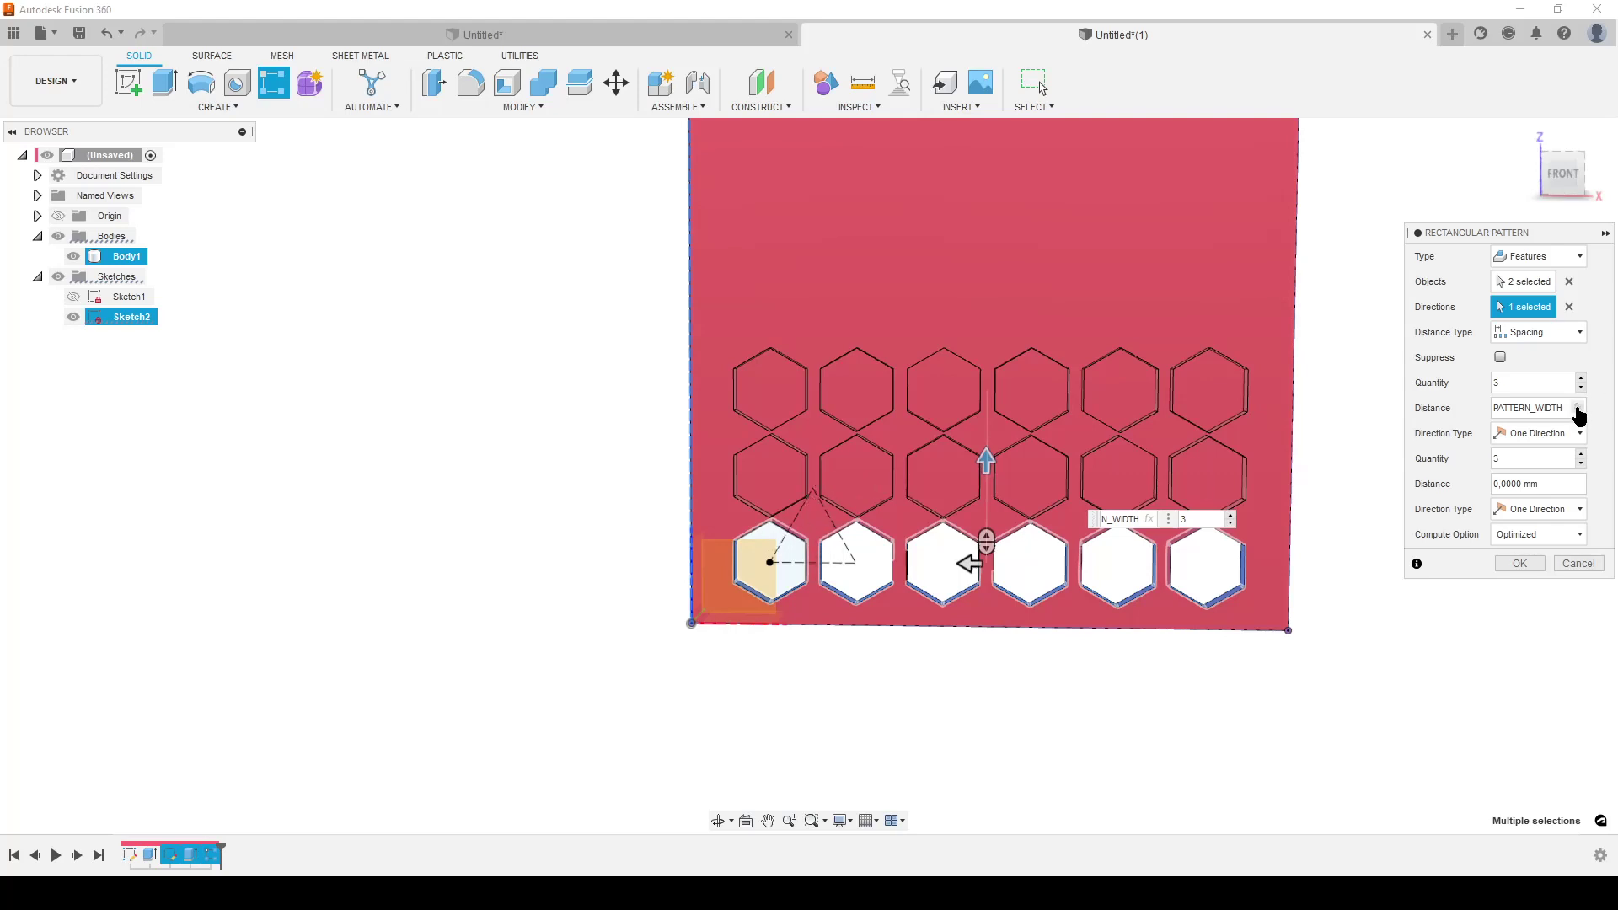
# Step: Extend the vertical spacing expression to PATTERN_WIDTH * sqrt(3)
pyautogui.write('*SQRT(3')
pyautogui.press('Left')
pyautogui.press('Left')
pyautogui.press('Left')
pyautogui.press('BackSpace')
pyautogui.press('BackSpace')
pyautogui.press('BackSpace')
pyautogui.press('BackSpace')
pyautogui.write('sqrt')
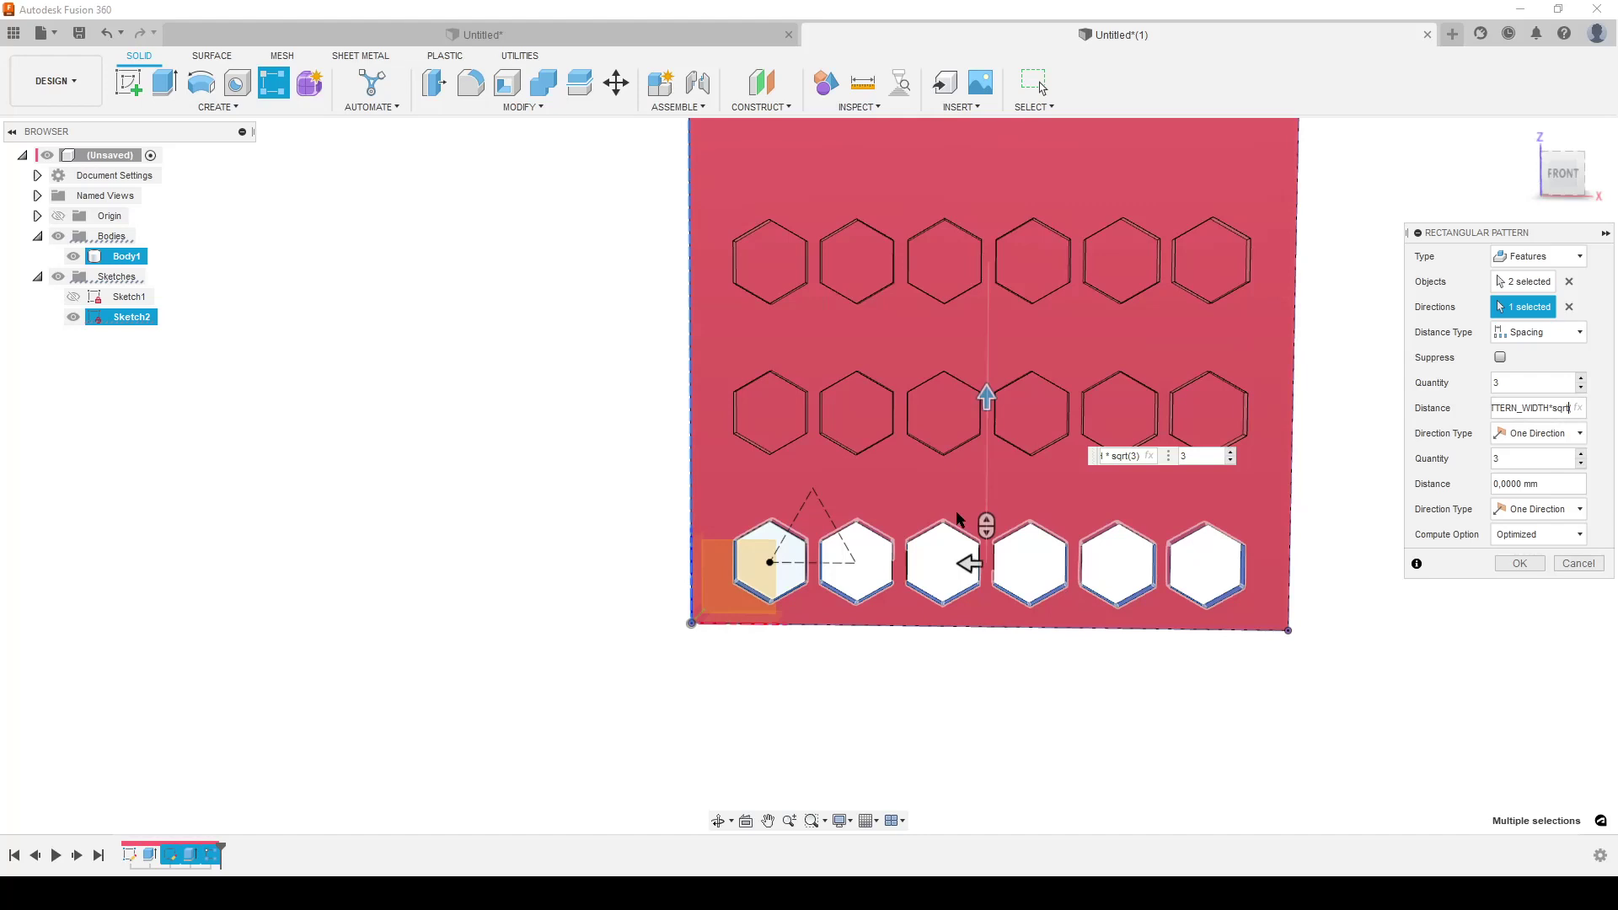
# Step: Set the vertical quantity to 7 rows and create the rectangular pattern
pyautogui.scroll(-2, 1012, 334)
pyautogui.moveTo(1230, 331); pyautogui.dragTo(1051, 538, button='middle')
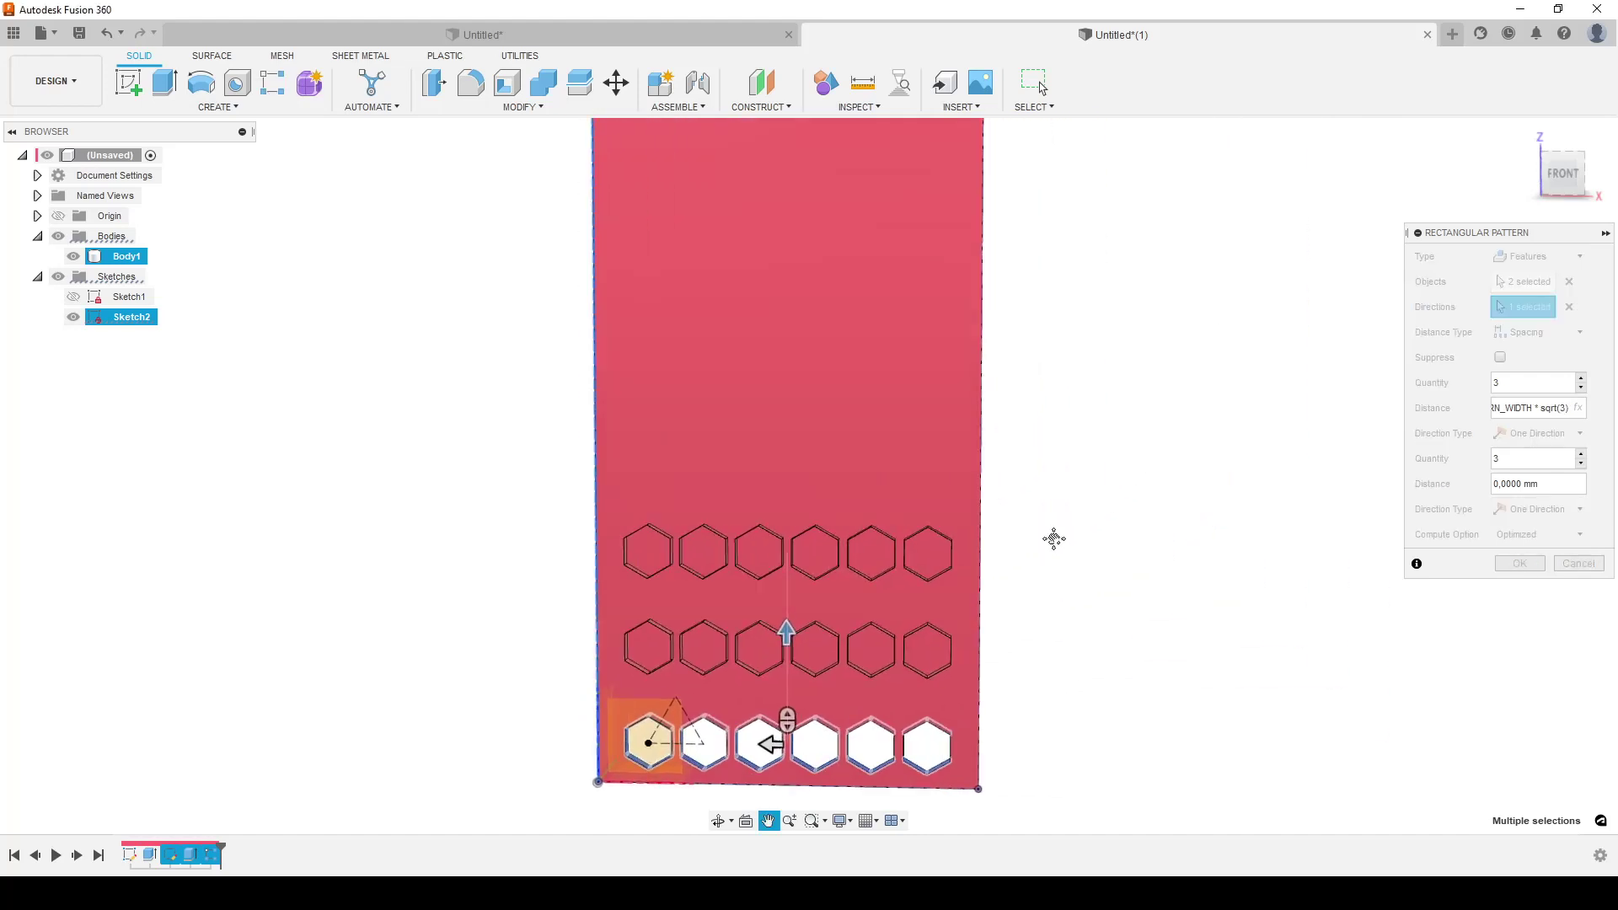
pyautogui.scroll(-3, 1054, 531)
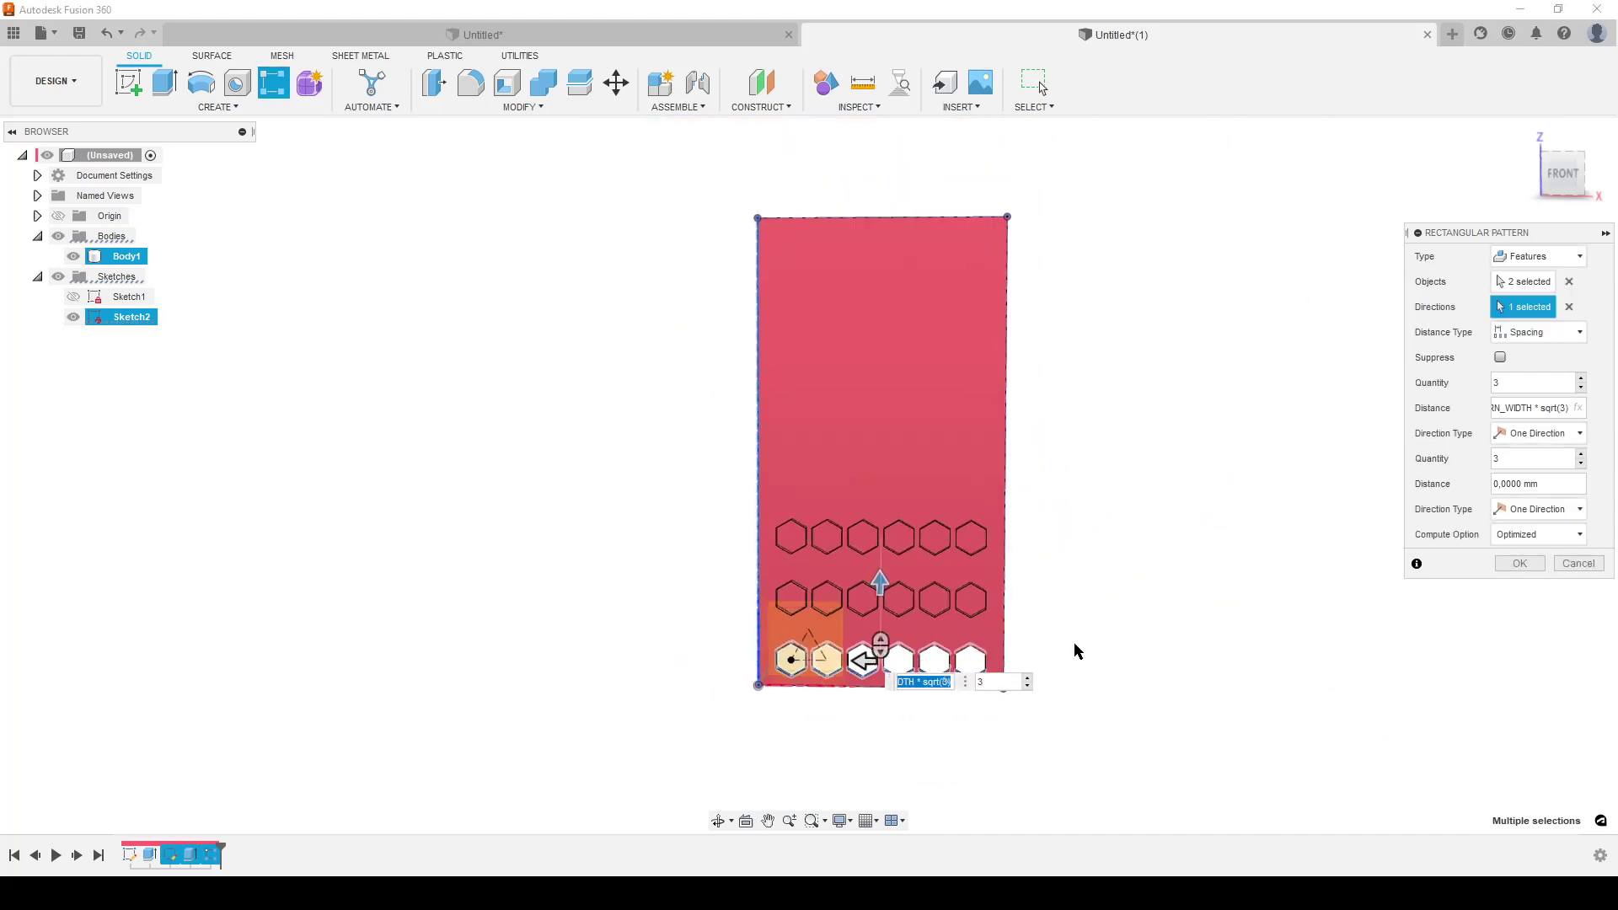
pyautogui.click(1580, 379)
pyautogui.click(1581, 380)
pyautogui.click(1581, 379)
pyautogui.click(1580, 379)
pyautogui.click(1581, 379)
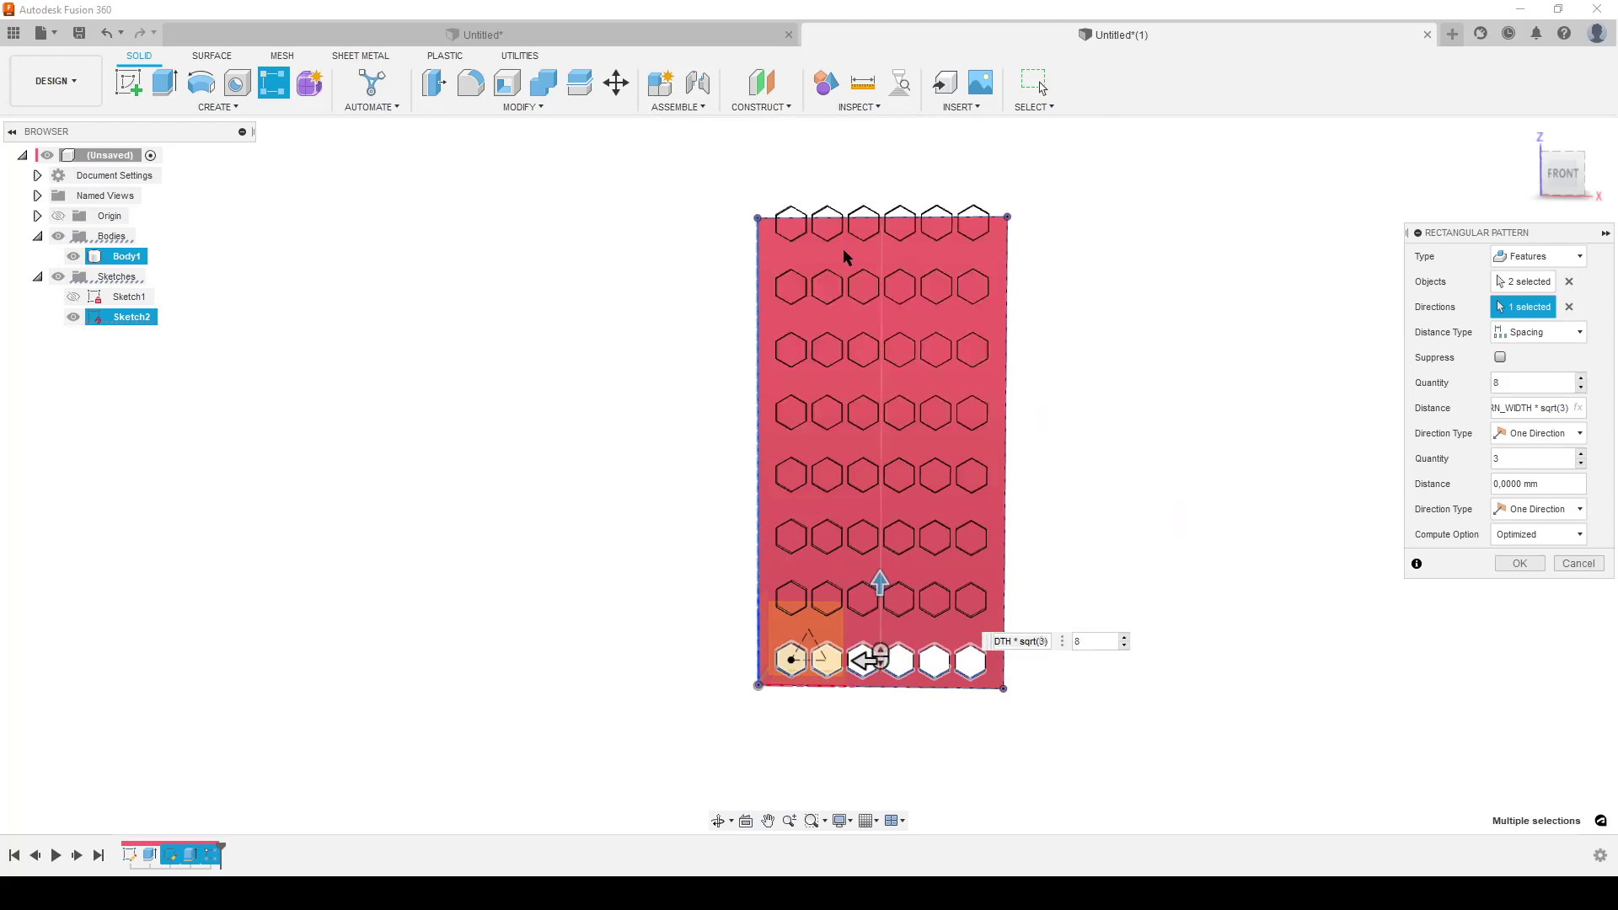
pyautogui.click(1581, 388)
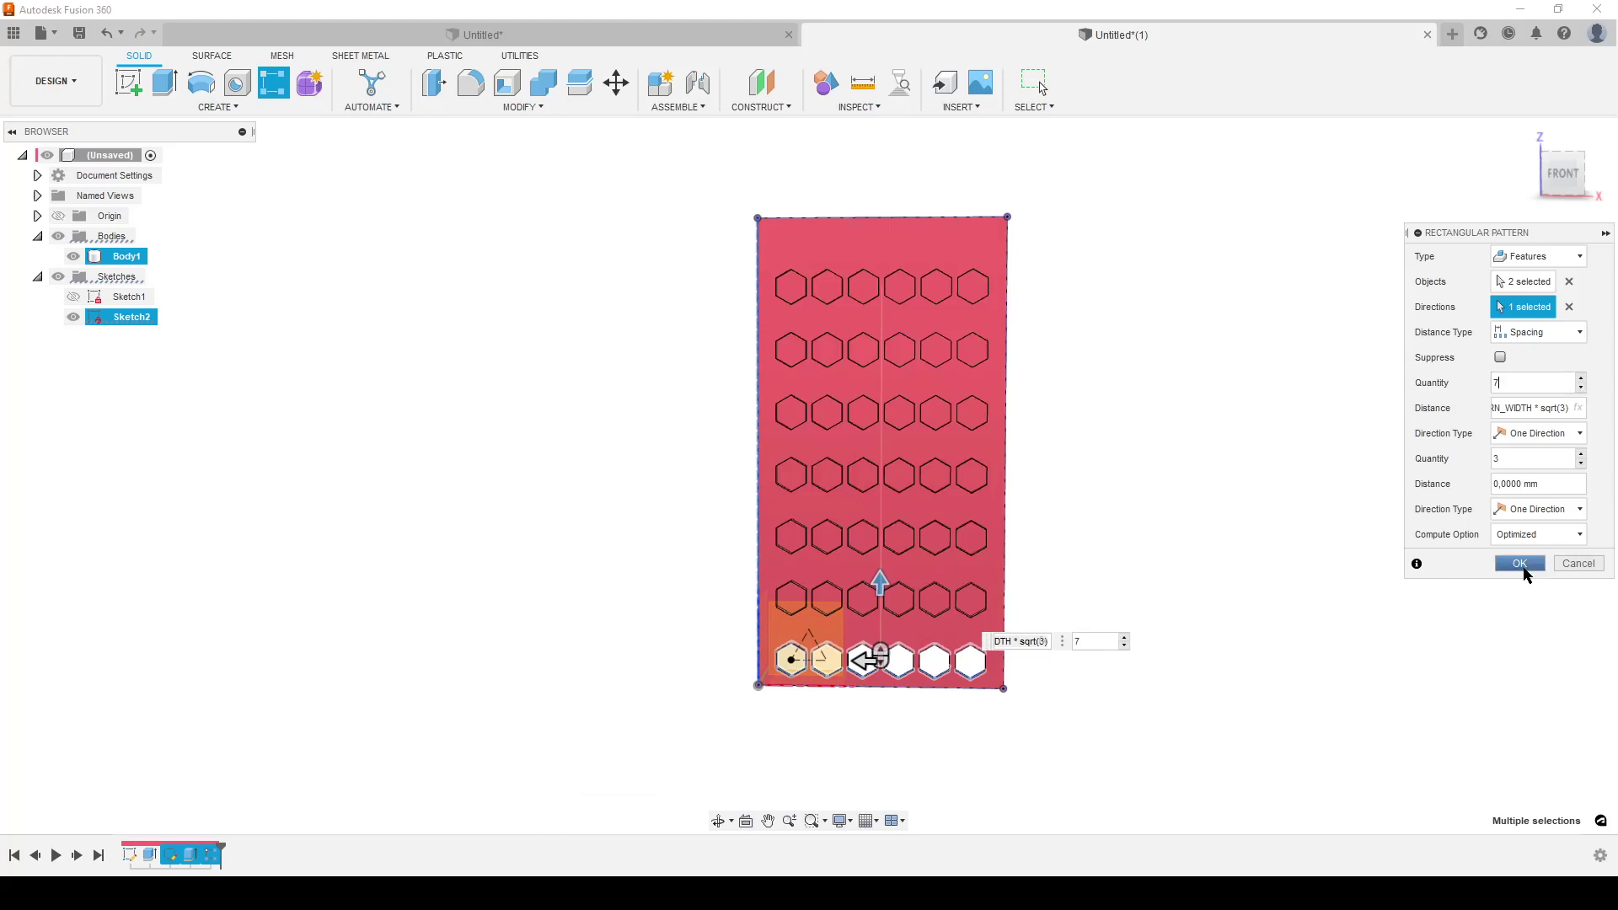
pyautogui.click(1519, 563)
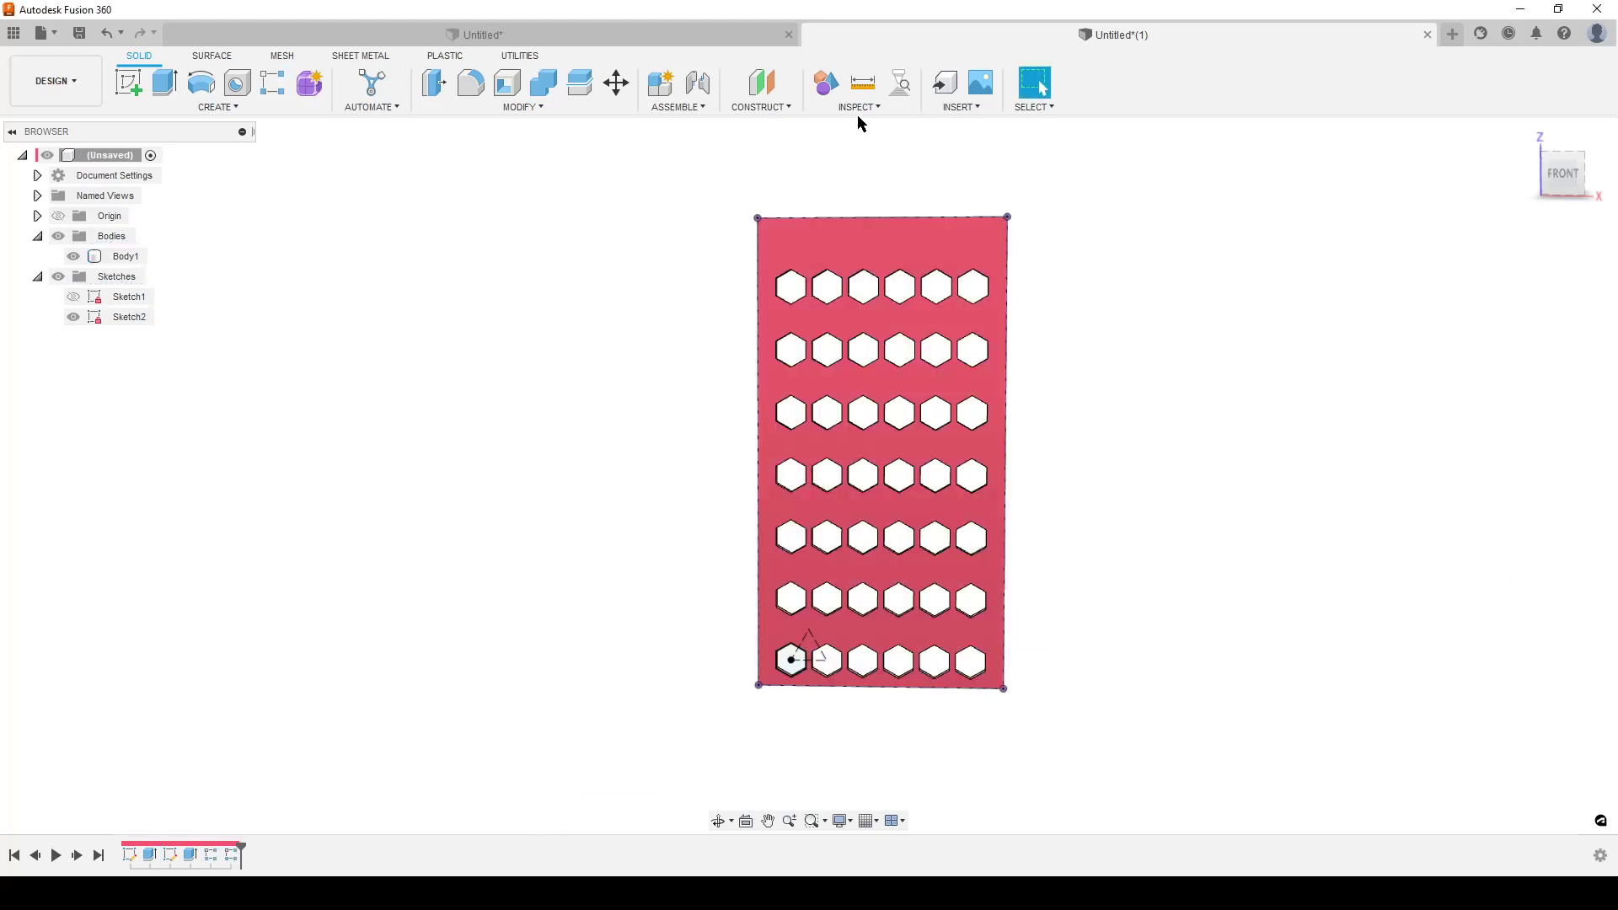
# Step: Measure the distance from the upper-left hexagonal hole's top vertex to the plate's top edge
pyautogui.click(863, 82)
pyautogui.scroll(3, 791, 298)
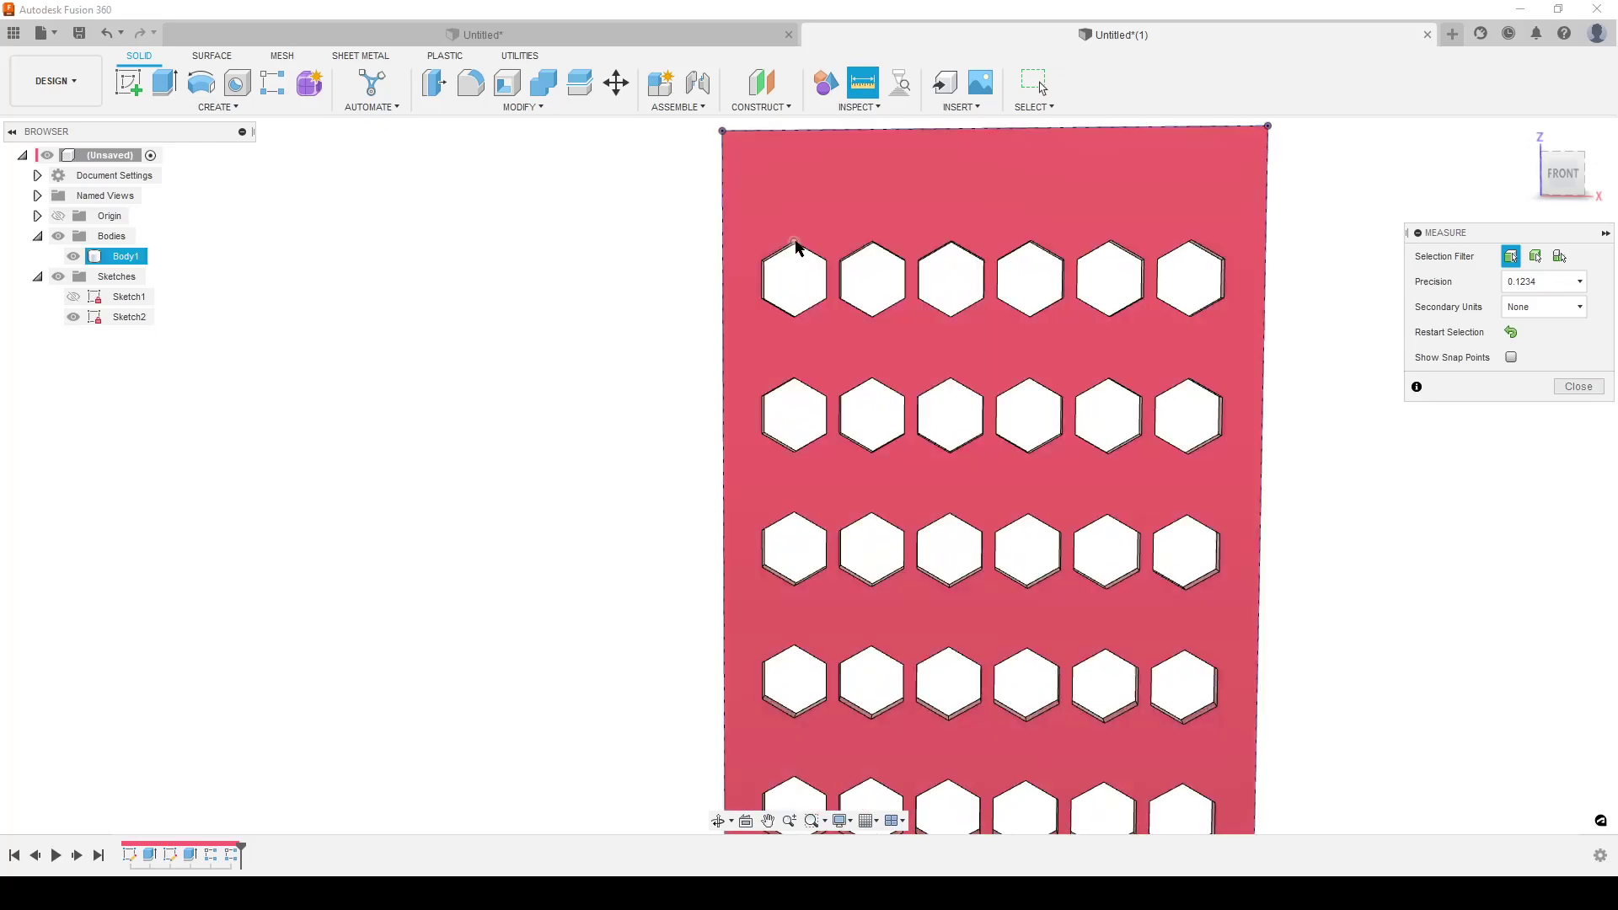
pyautogui.click(793, 242)
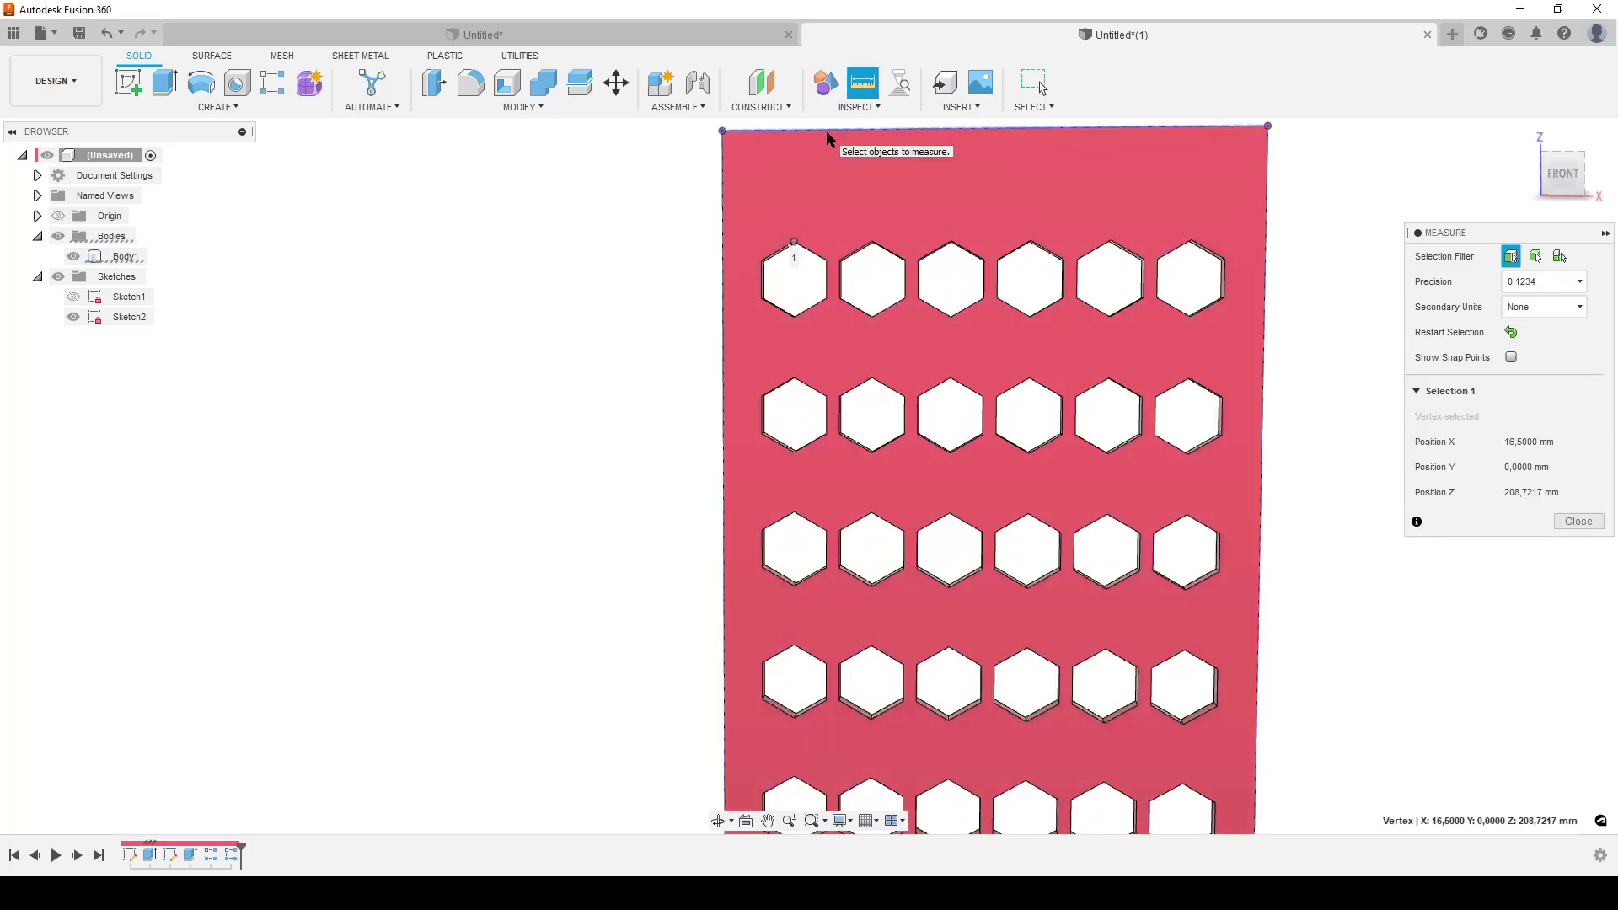
pyautogui.click(826, 129)
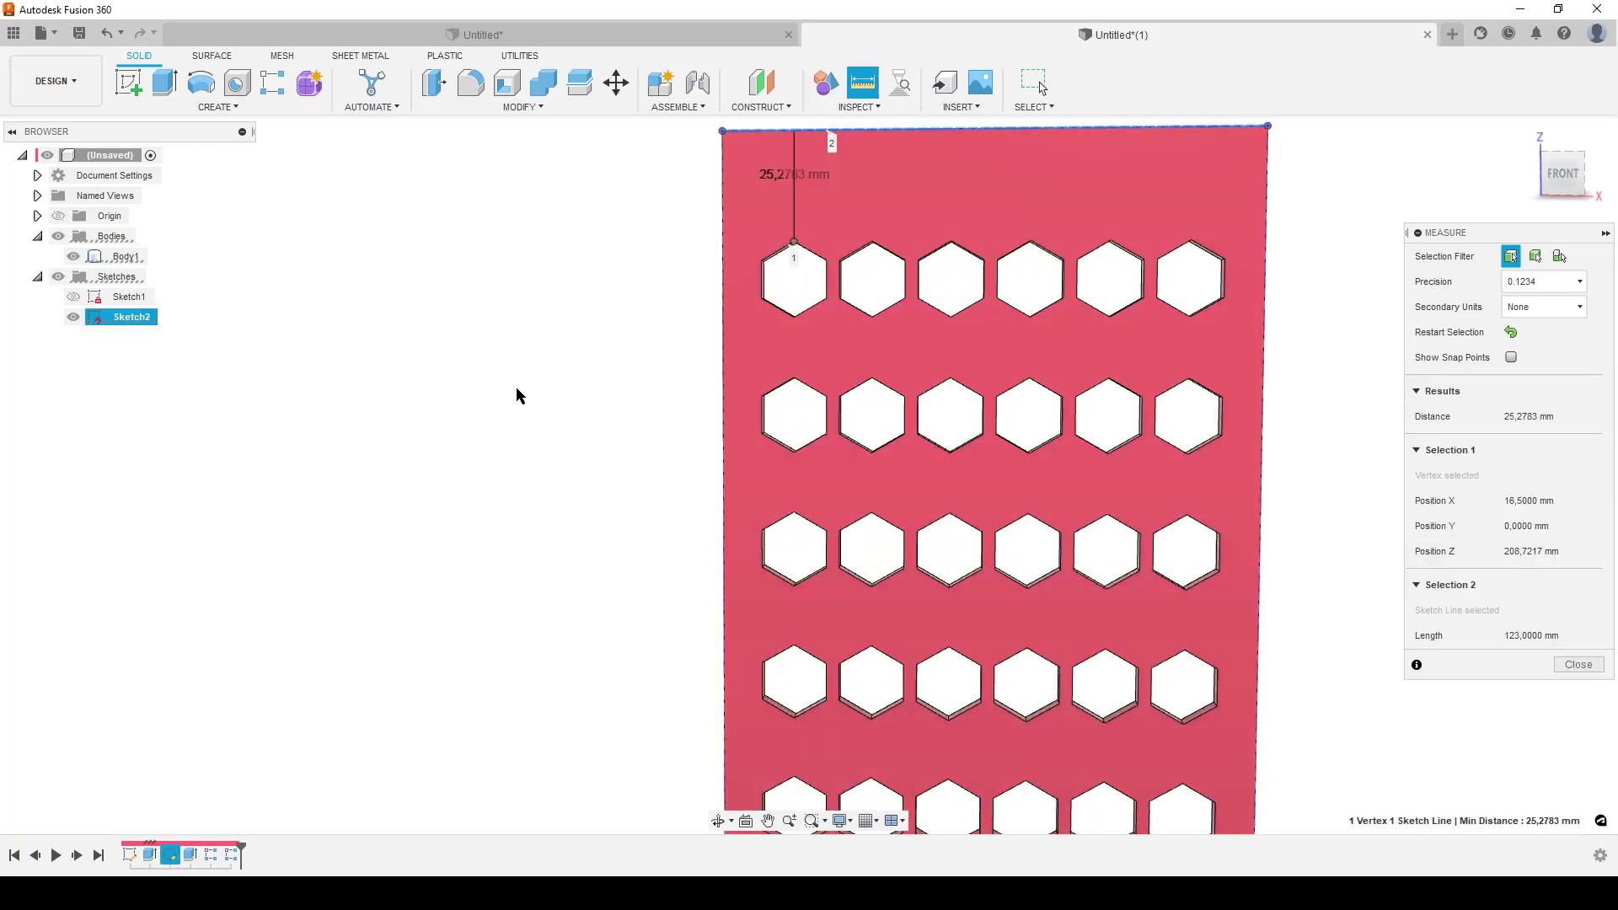
# Step: Measure the distance from the plate's bottom edge to the first hexagon's lowest vertex
pyautogui.click(479, 505)
pyautogui.scroll(-2, 560, 358)
pyautogui.scroll(4, 637, 642)
pyautogui.click(1014, 625)
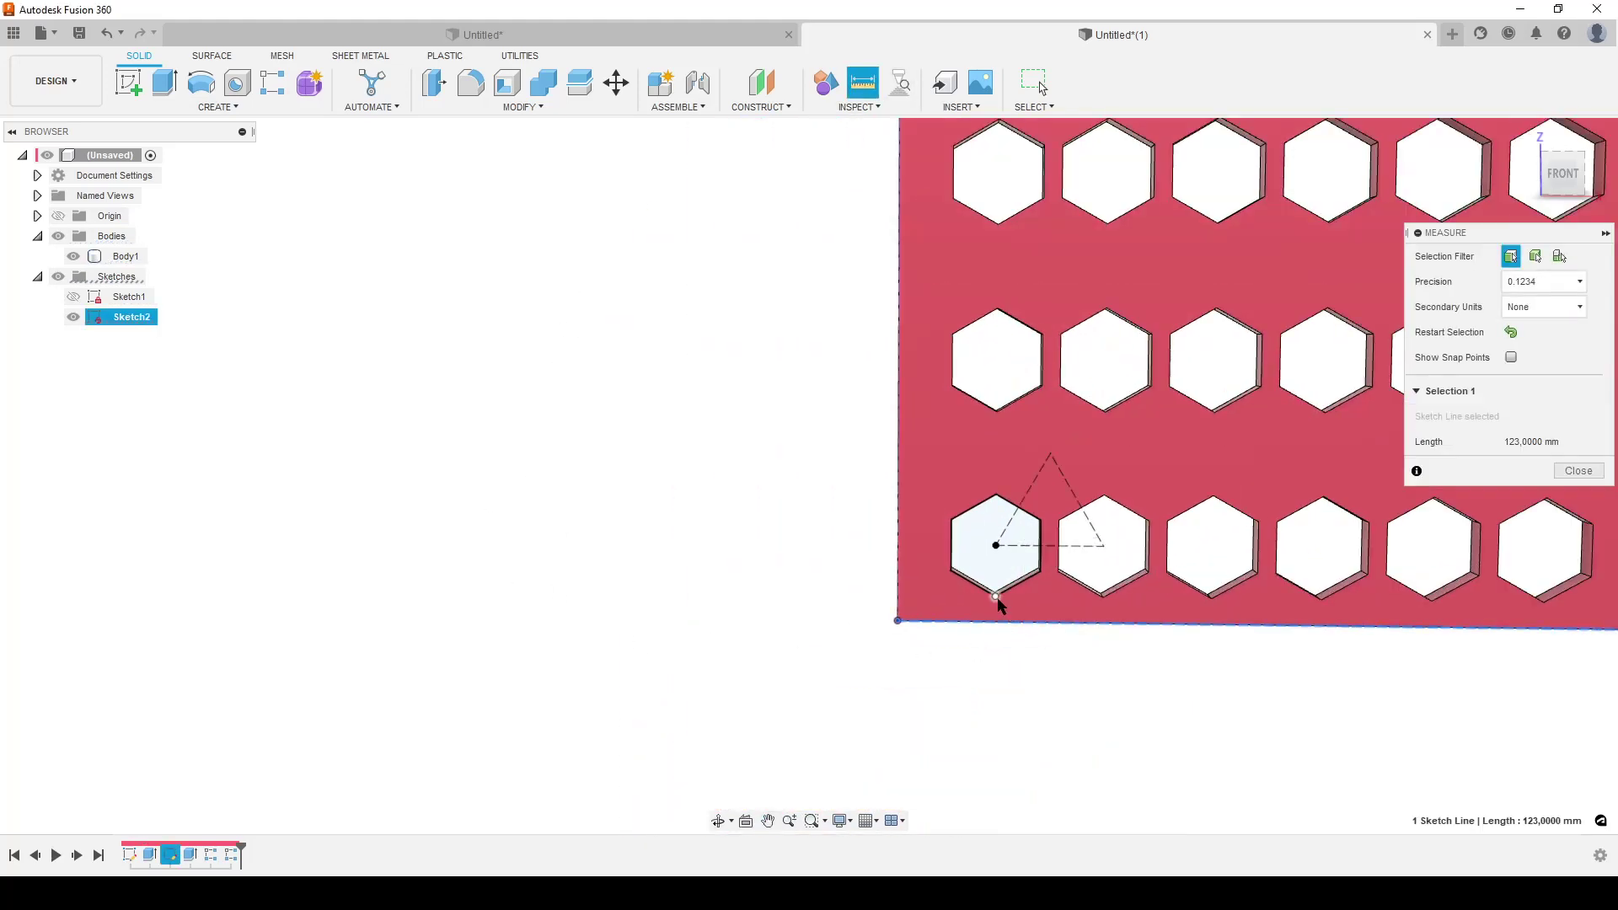
pyautogui.click(996, 597)
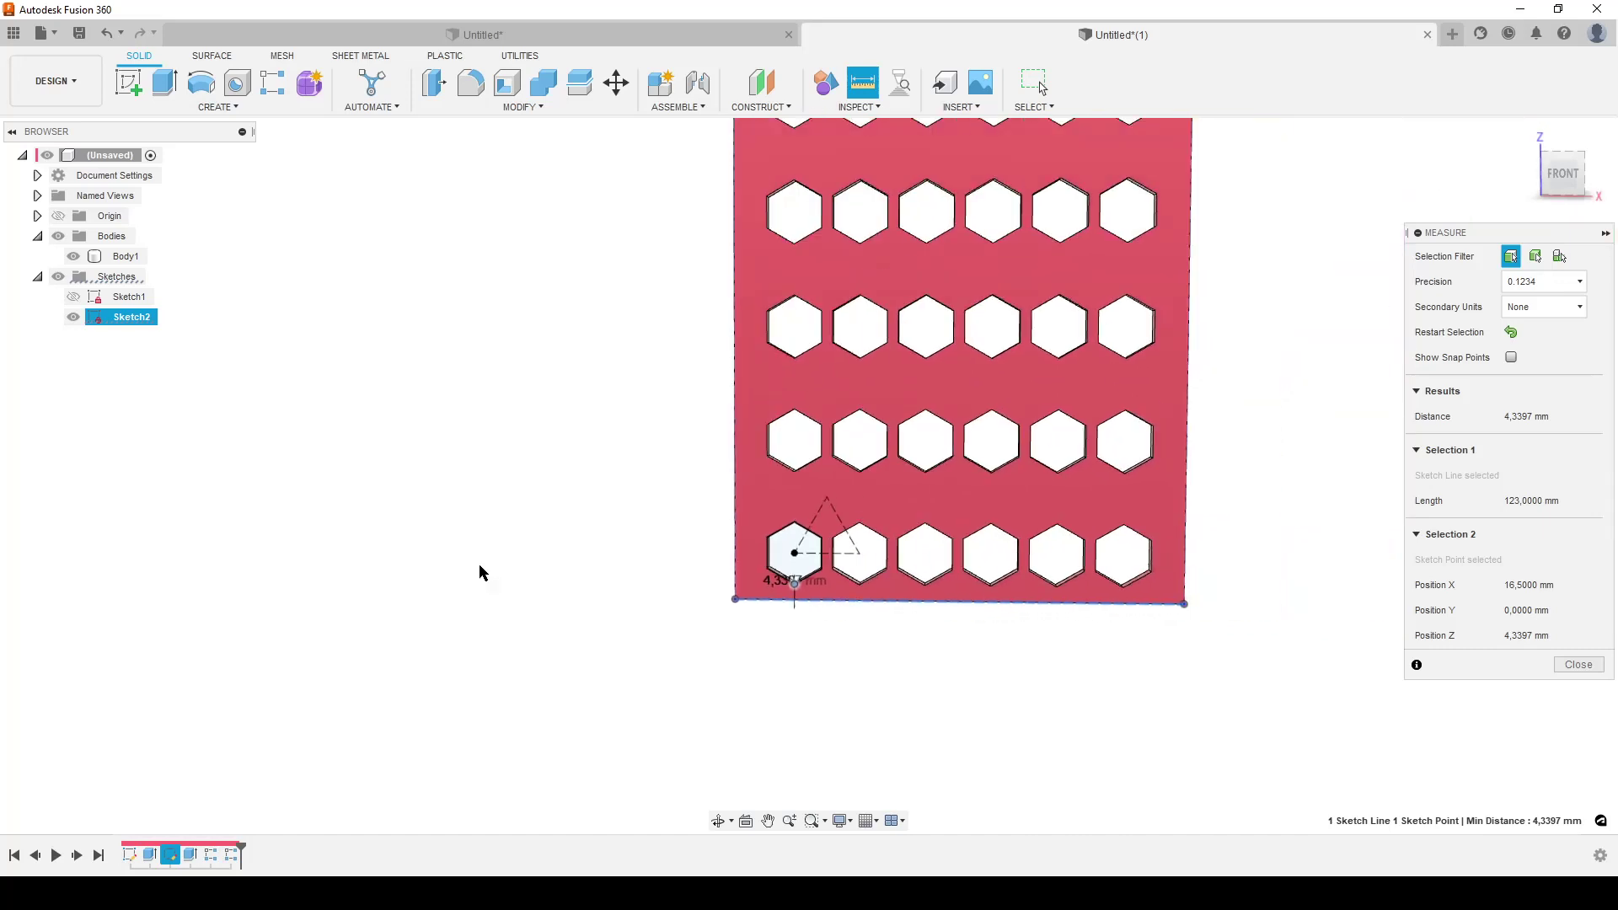
pyautogui.scroll(-2, 479, 563)
pyautogui.click(1578, 665)
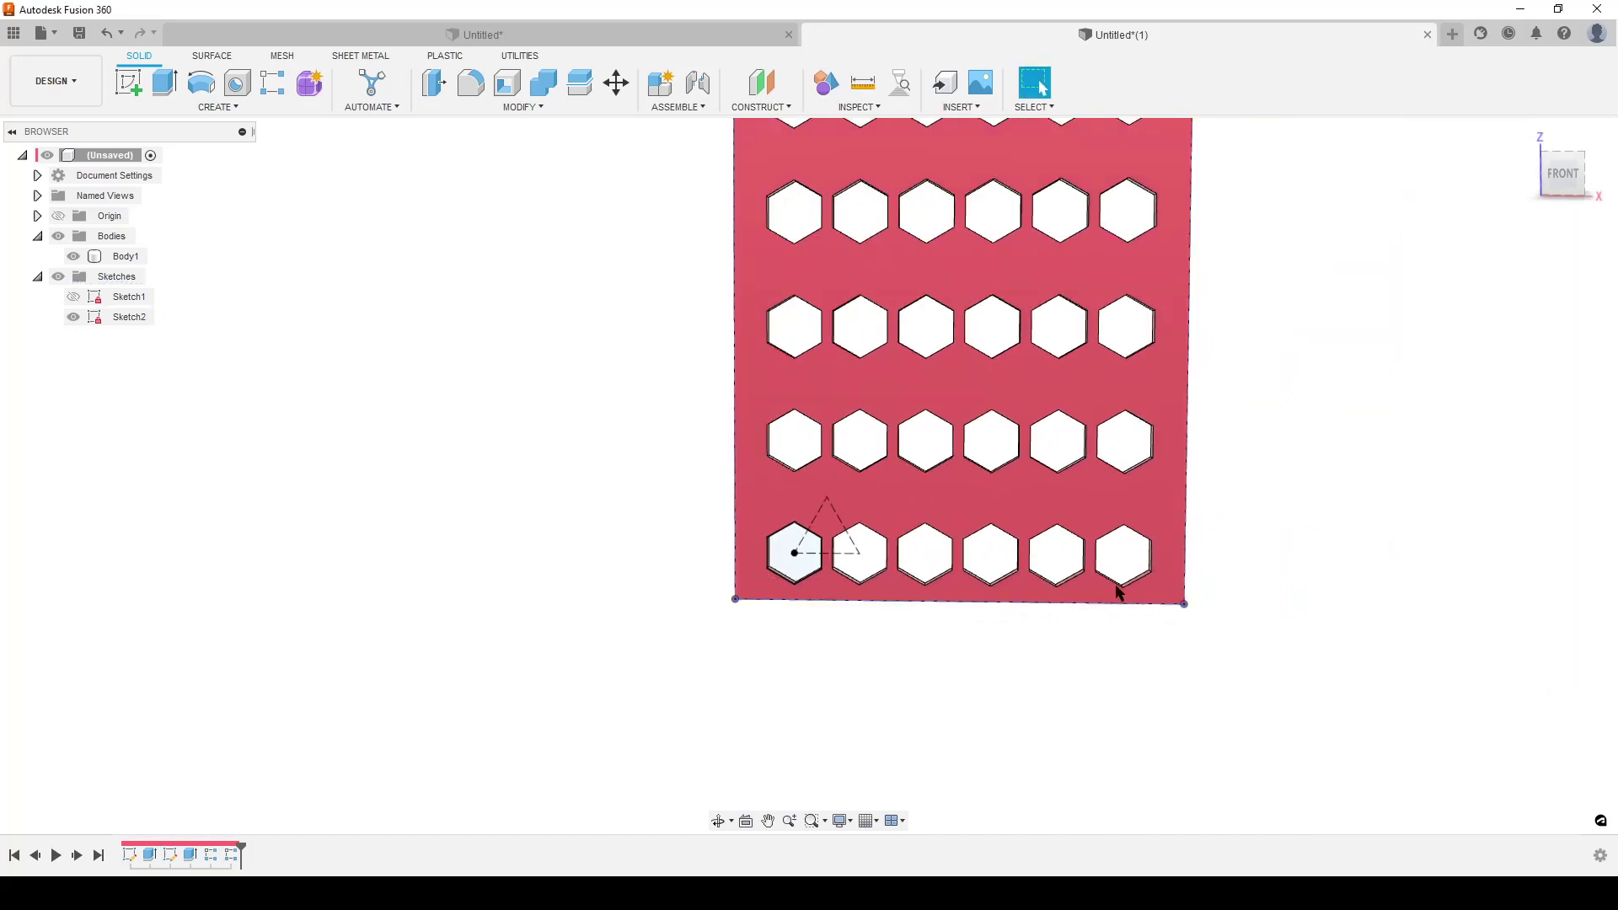
# Step: Edit the hexagon sketch, set the centre's vertical offset from the plate's bottom edge to 13 mm + 21/2, and finish the sketch
pyautogui.scroll(-2, 368, 515)
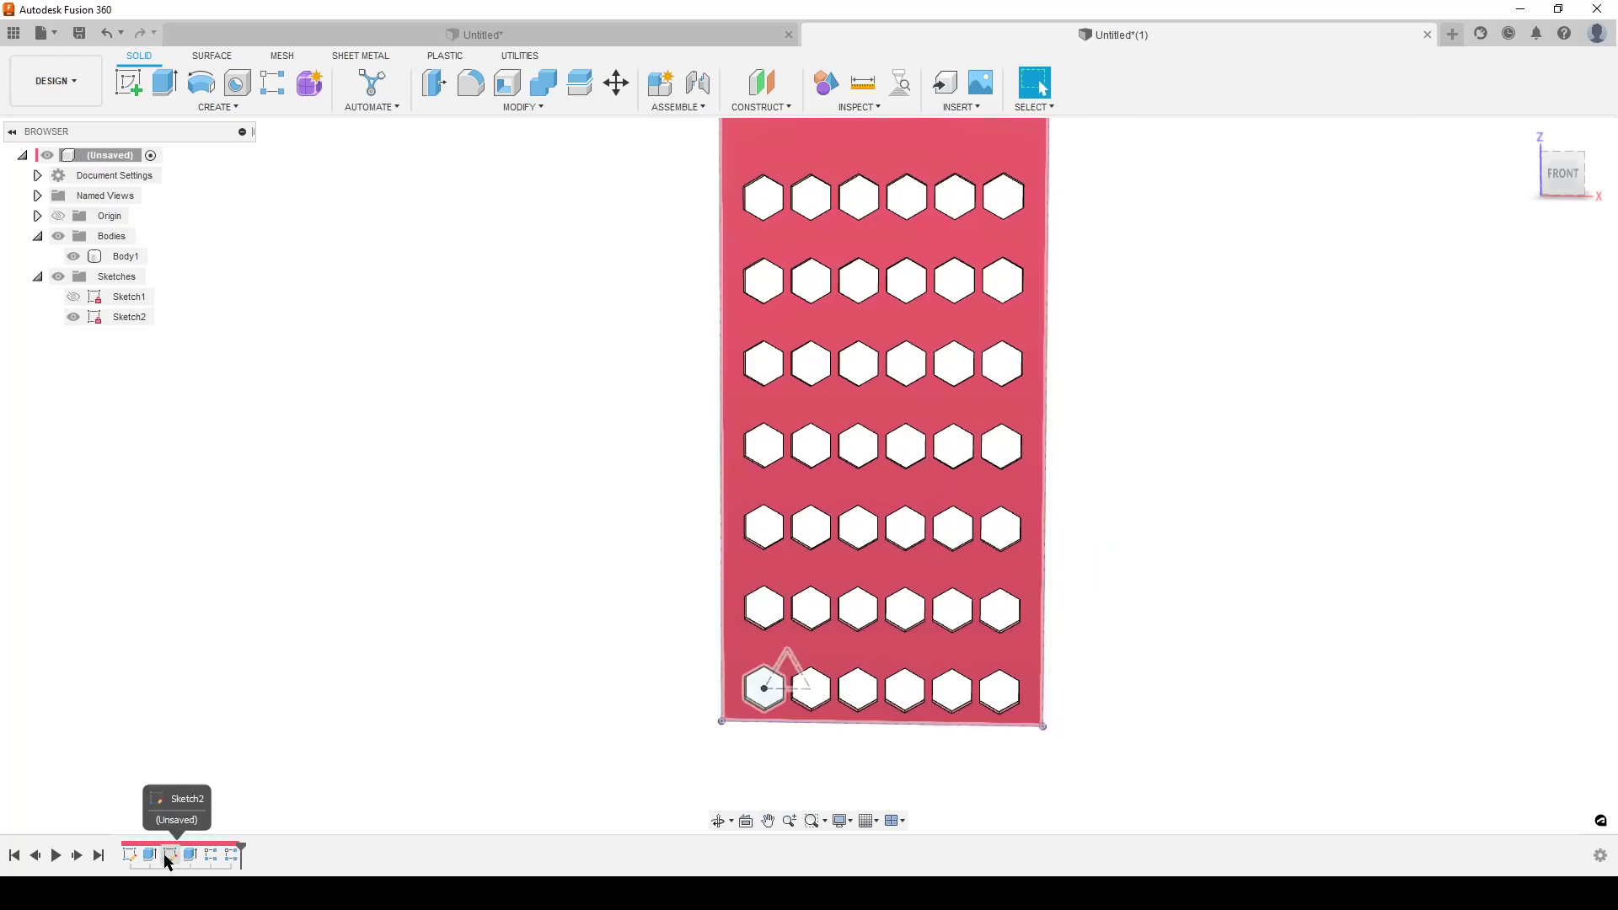
pyautogui.doubleClick(173, 856)
pyautogui.moveTo(685, 654); pyautogui.dragTo(491, 650)
pyautogui.click(492, 651)
pyautogui.write('13 mm +')
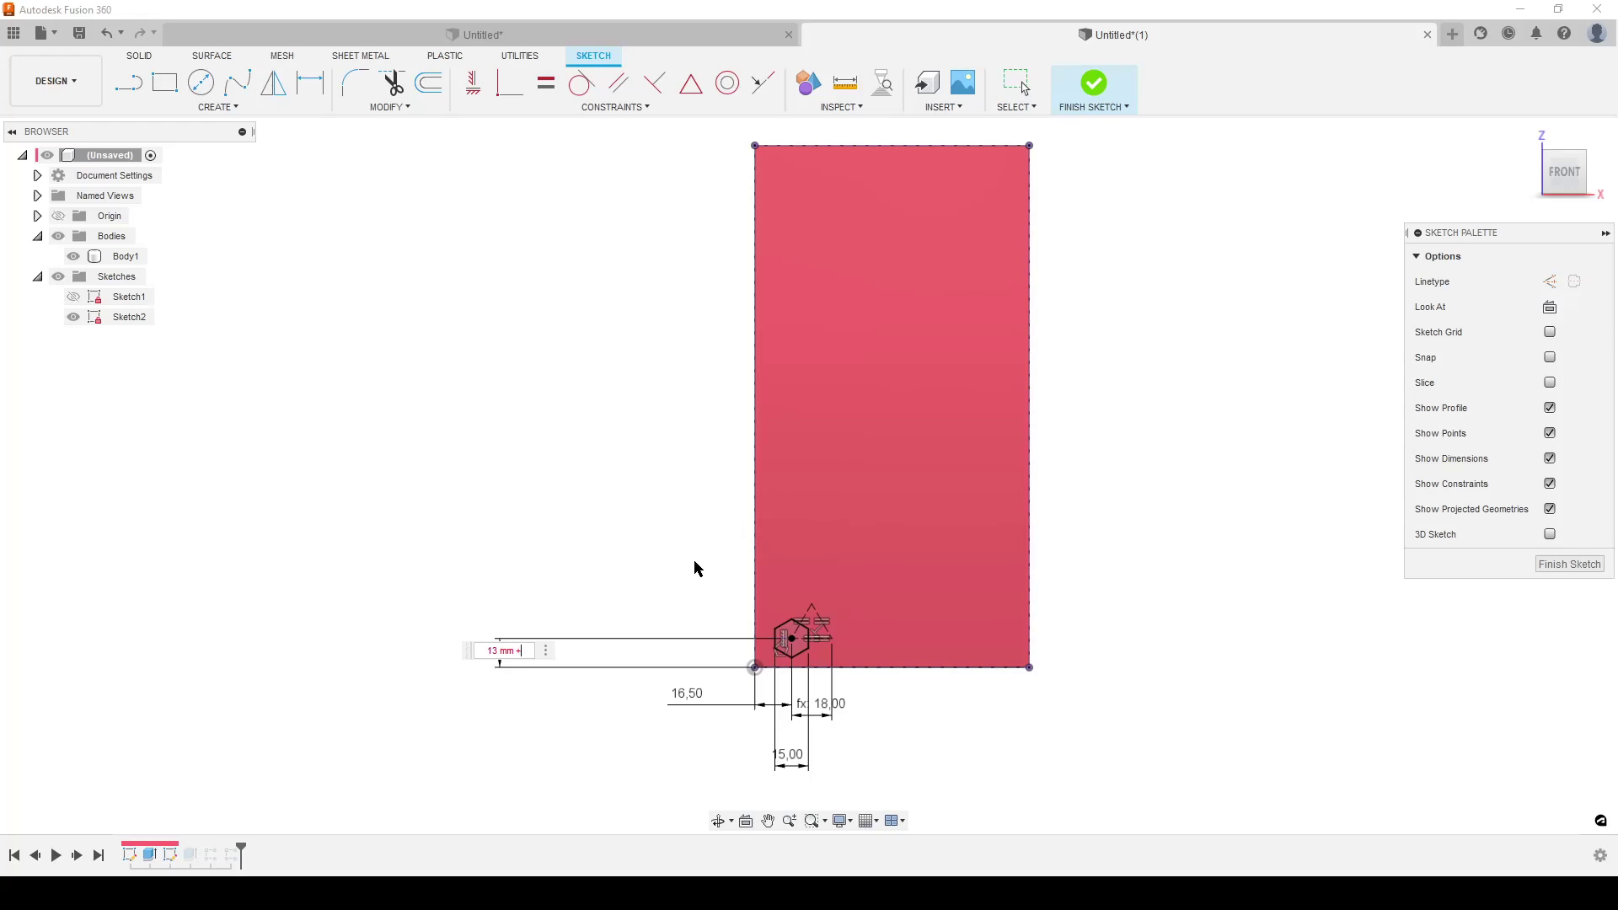
pyautogui.write('21/2')
pyautogui.press('Return')
pyautogui.click(1570, 564)
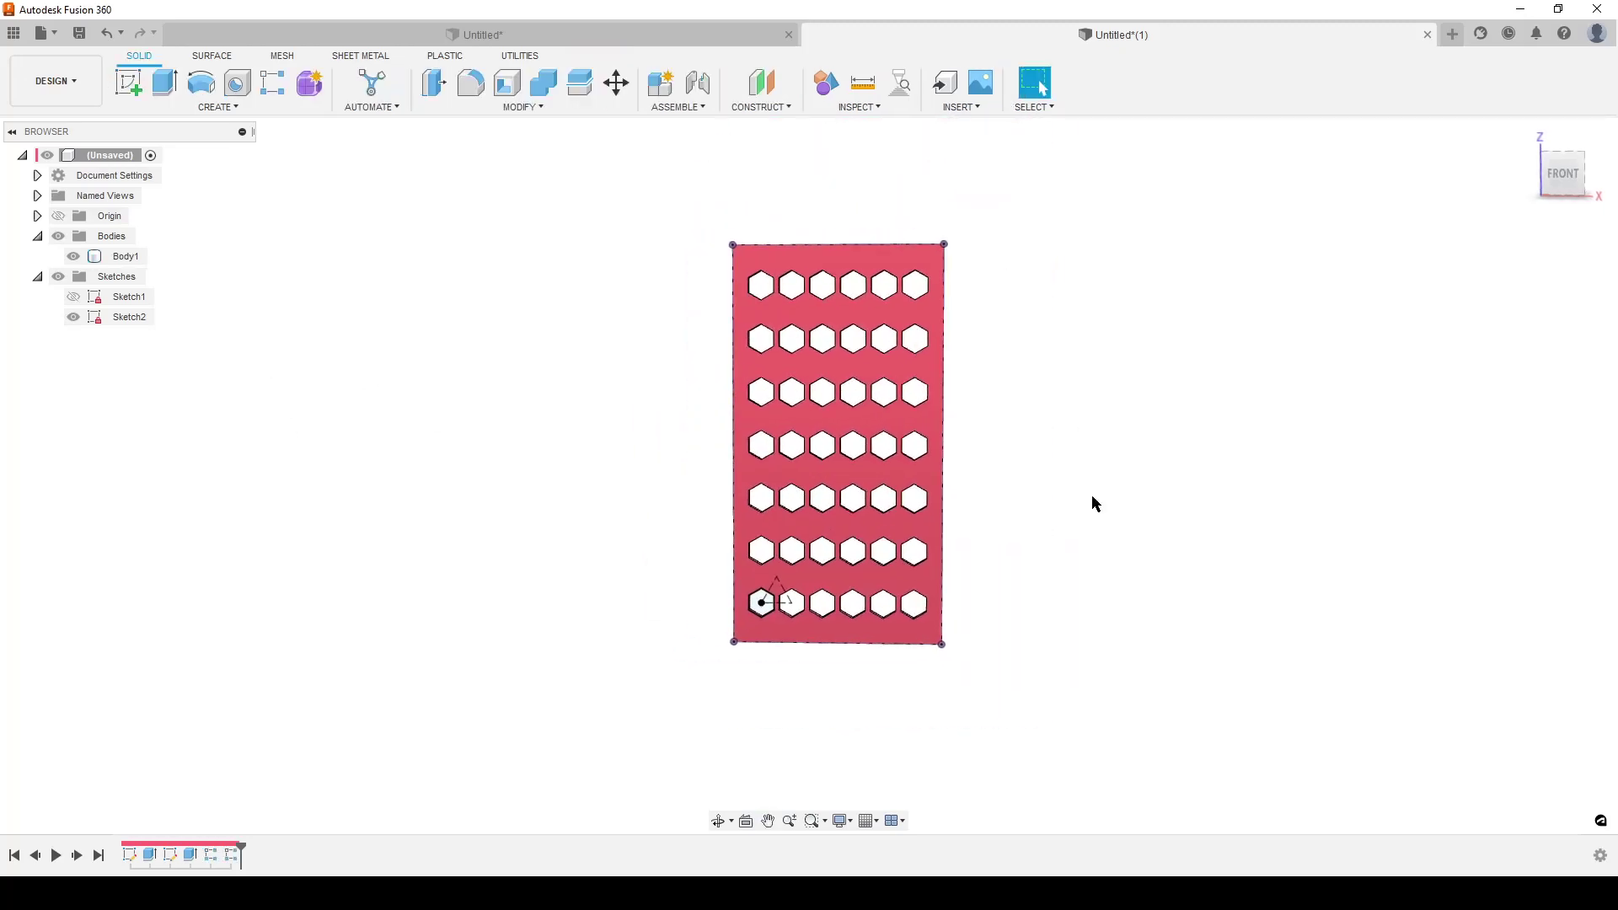
# Step: Remeasure the gap between the upper-left hole's top vertex and the plate's top edge
pyautogui.click(866, 88)
pyautogui.click(761, 272)
pyautogui.click(776, 244)
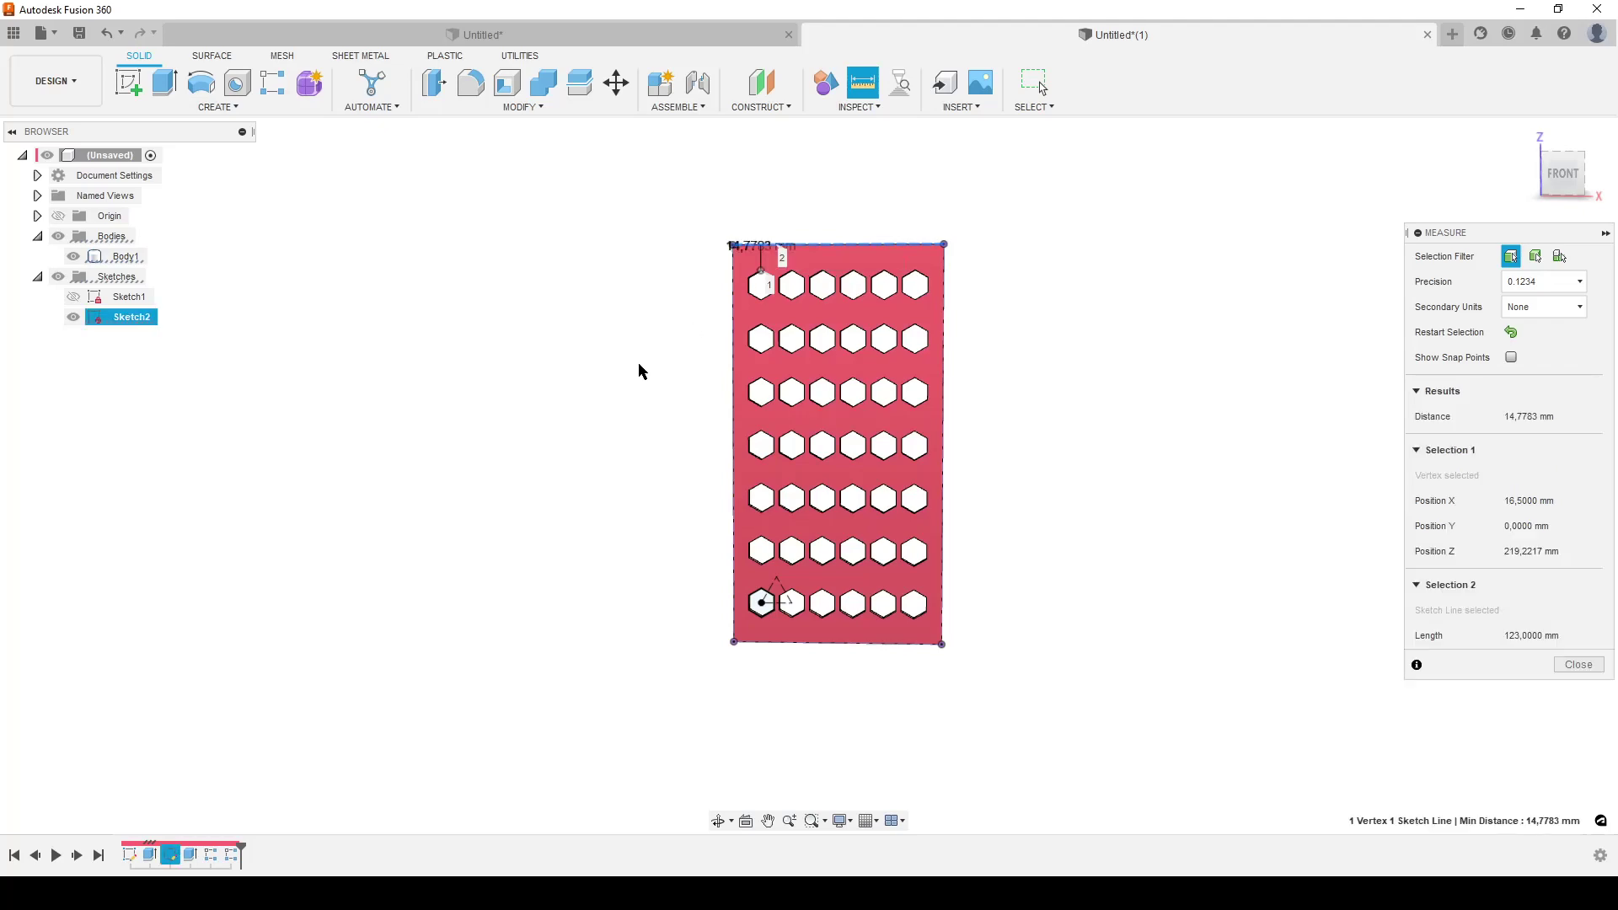
pyautogui.scroll(3, 746, 257)
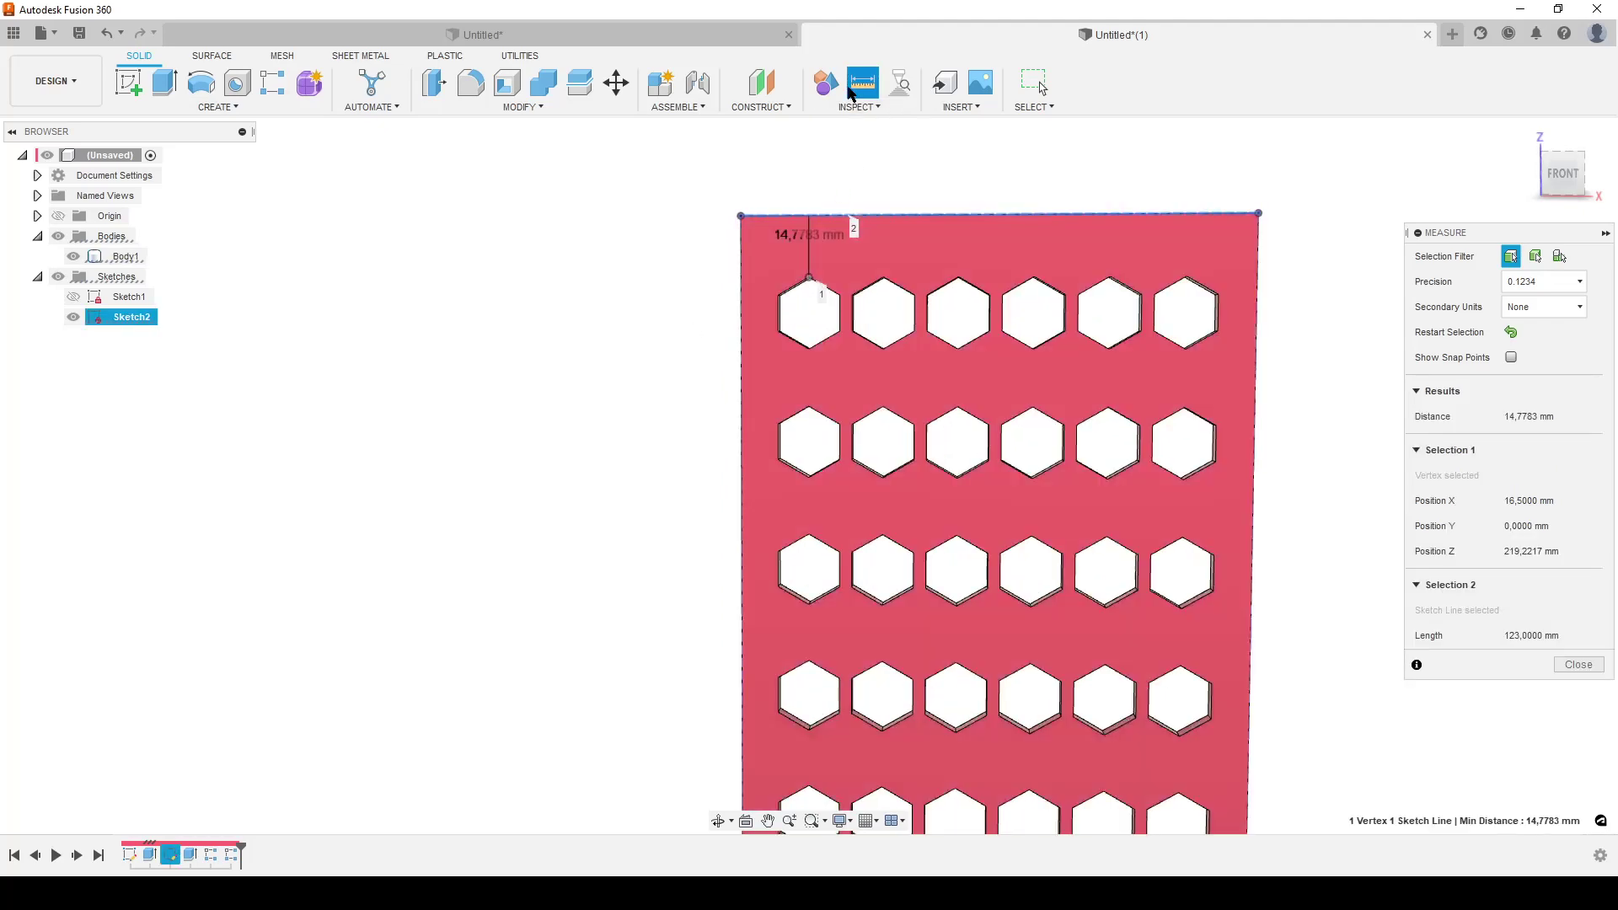
# Step: Remeasure the gap between the plate's bottom edge and the first hexagon's lowest vertex
pyautogui.click(610, 418)
pyautogui.scroll(-3, 581, 427)
pyautogui.moveTo(706, 779); pyautogui.dragTo(706, 624, button='middle')
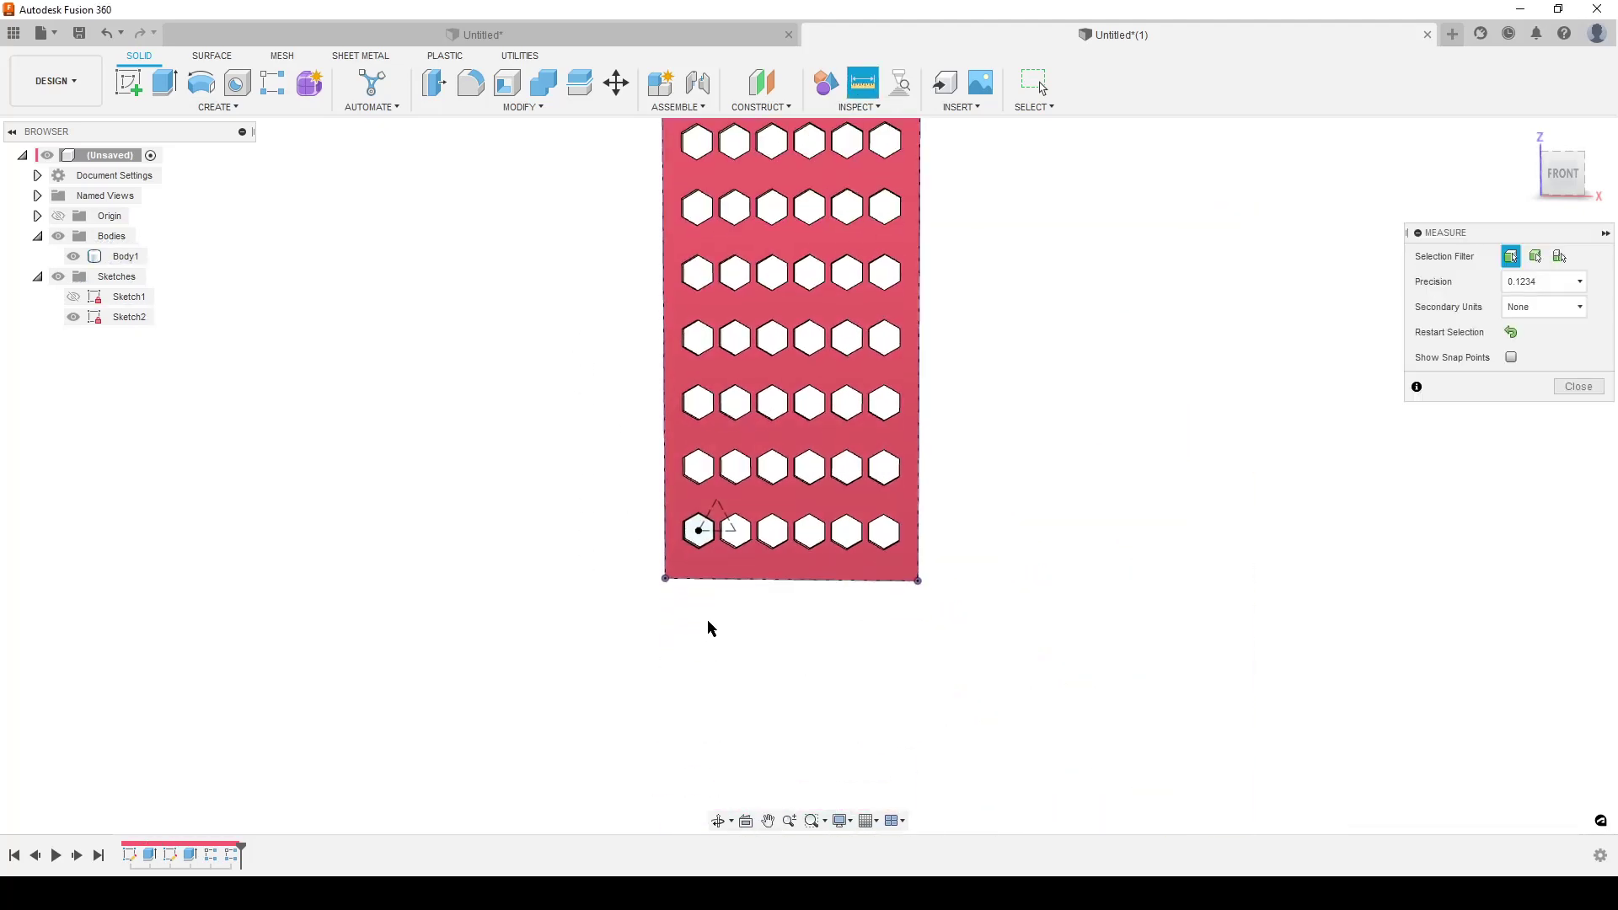
pyautogui.click(691, 579)
pyautogui.click(699, 552)
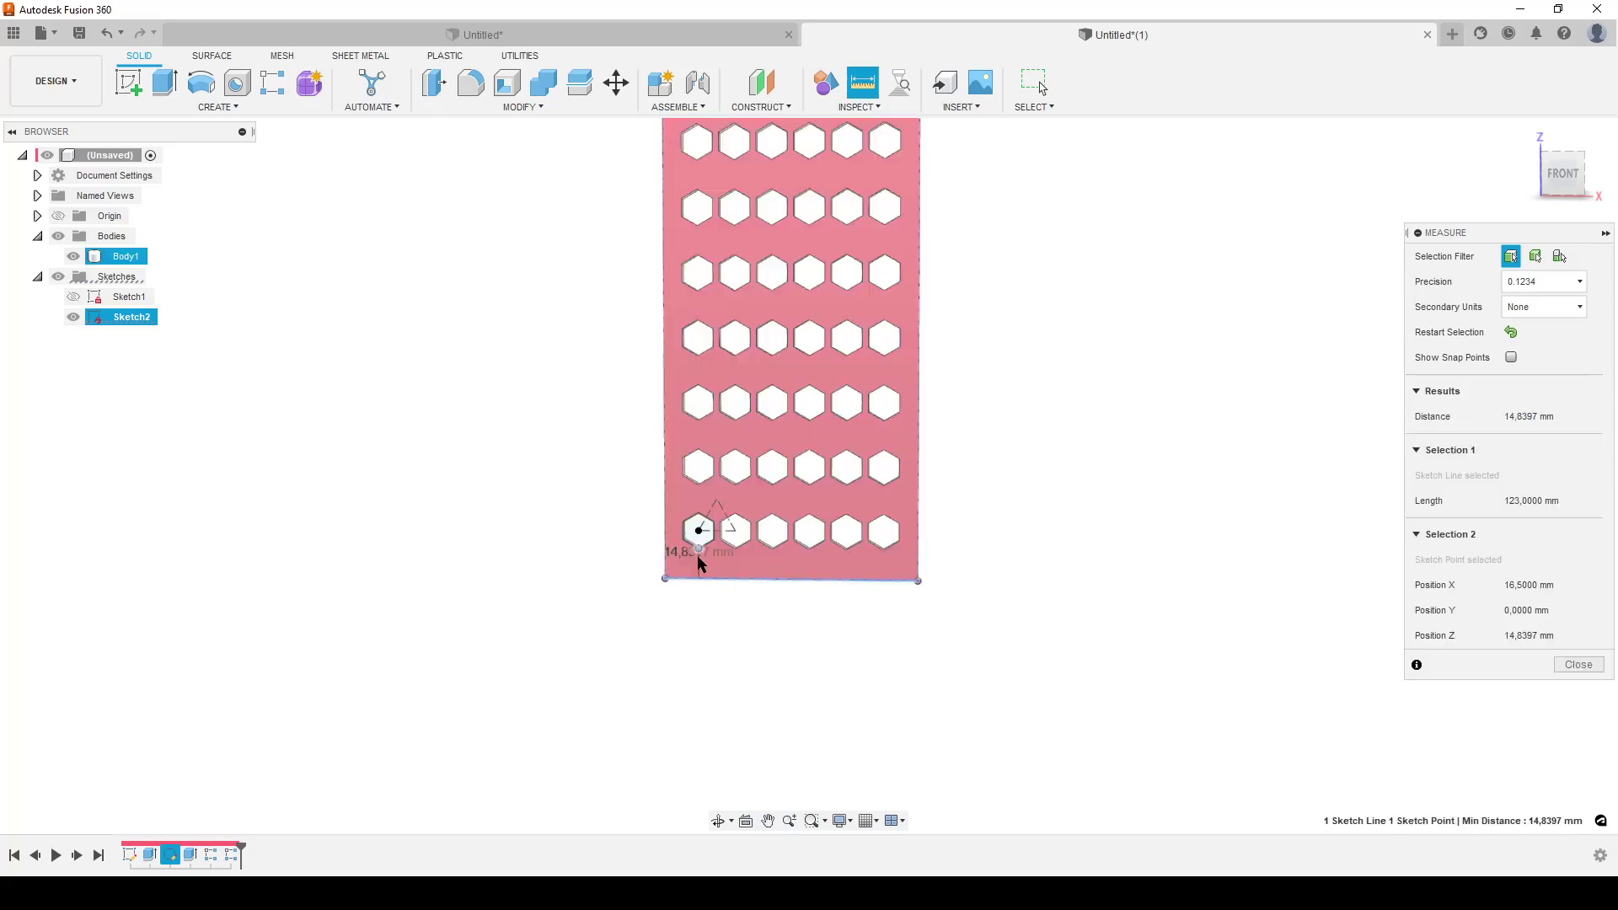
pyautogui.click(1578, 665)
pyautogui.scroll(-2, 809, 561)
pyautogui.moveTo(805, 589); pyautogui.dragTo(951, 655, button='middle')
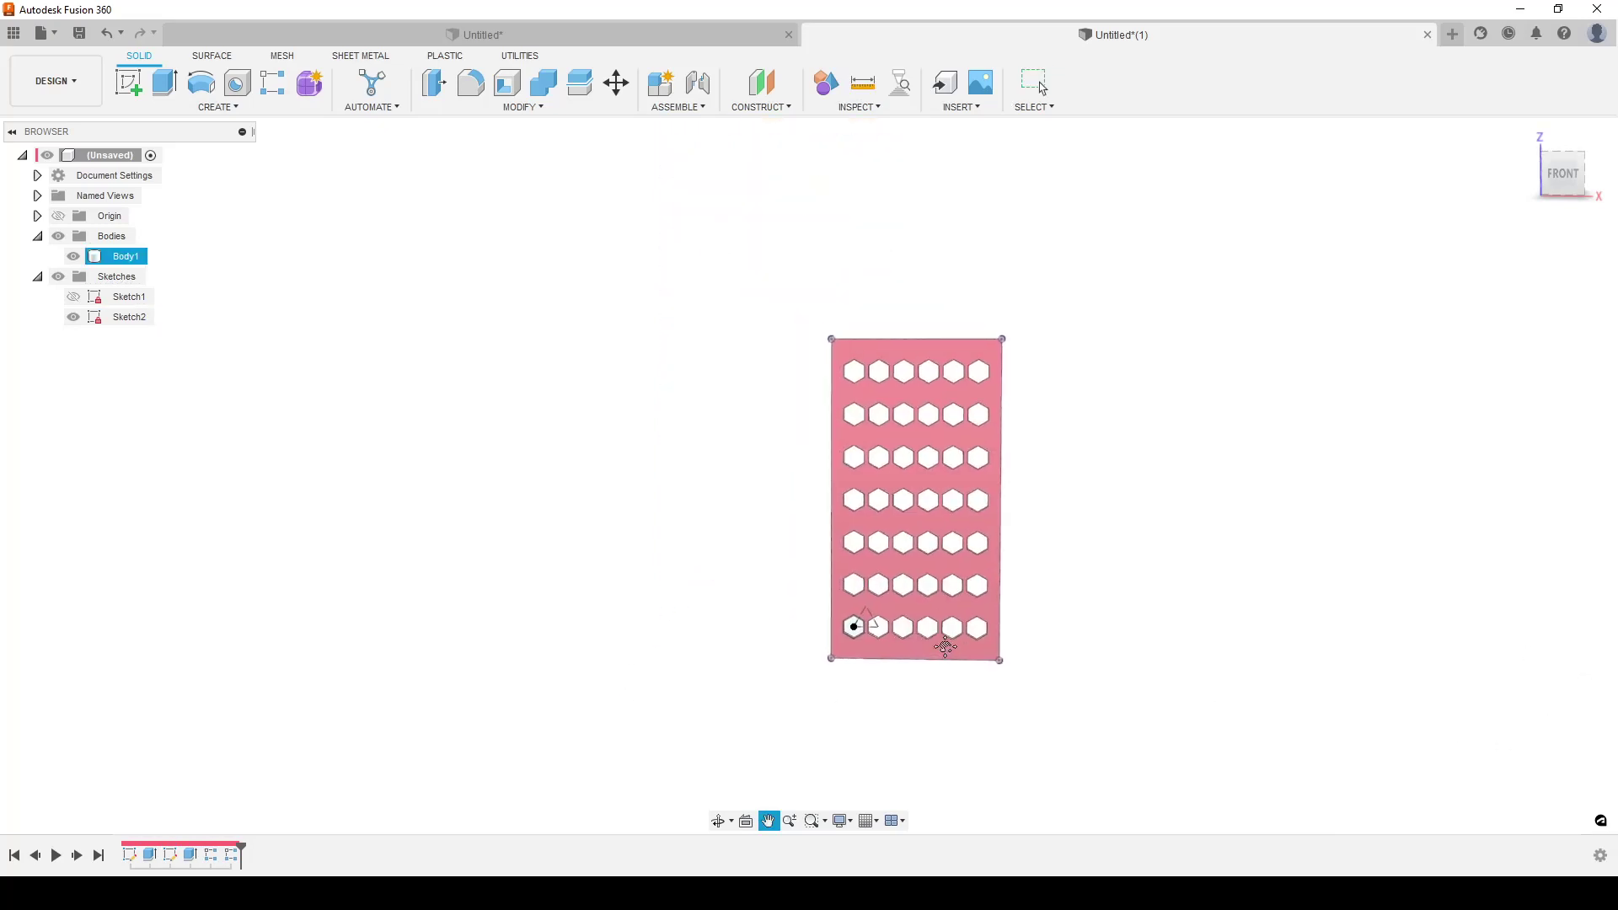
# Step: Start a rectangular pattern of the first hexagonal cut, directed along the slanted side of the spacing triangle that starts at its centre
pyautogui.scroll(3, 697, 715)
pyautogui.moveTo(715, 701); pyautogui.dragTo(679, 711, button='middle')
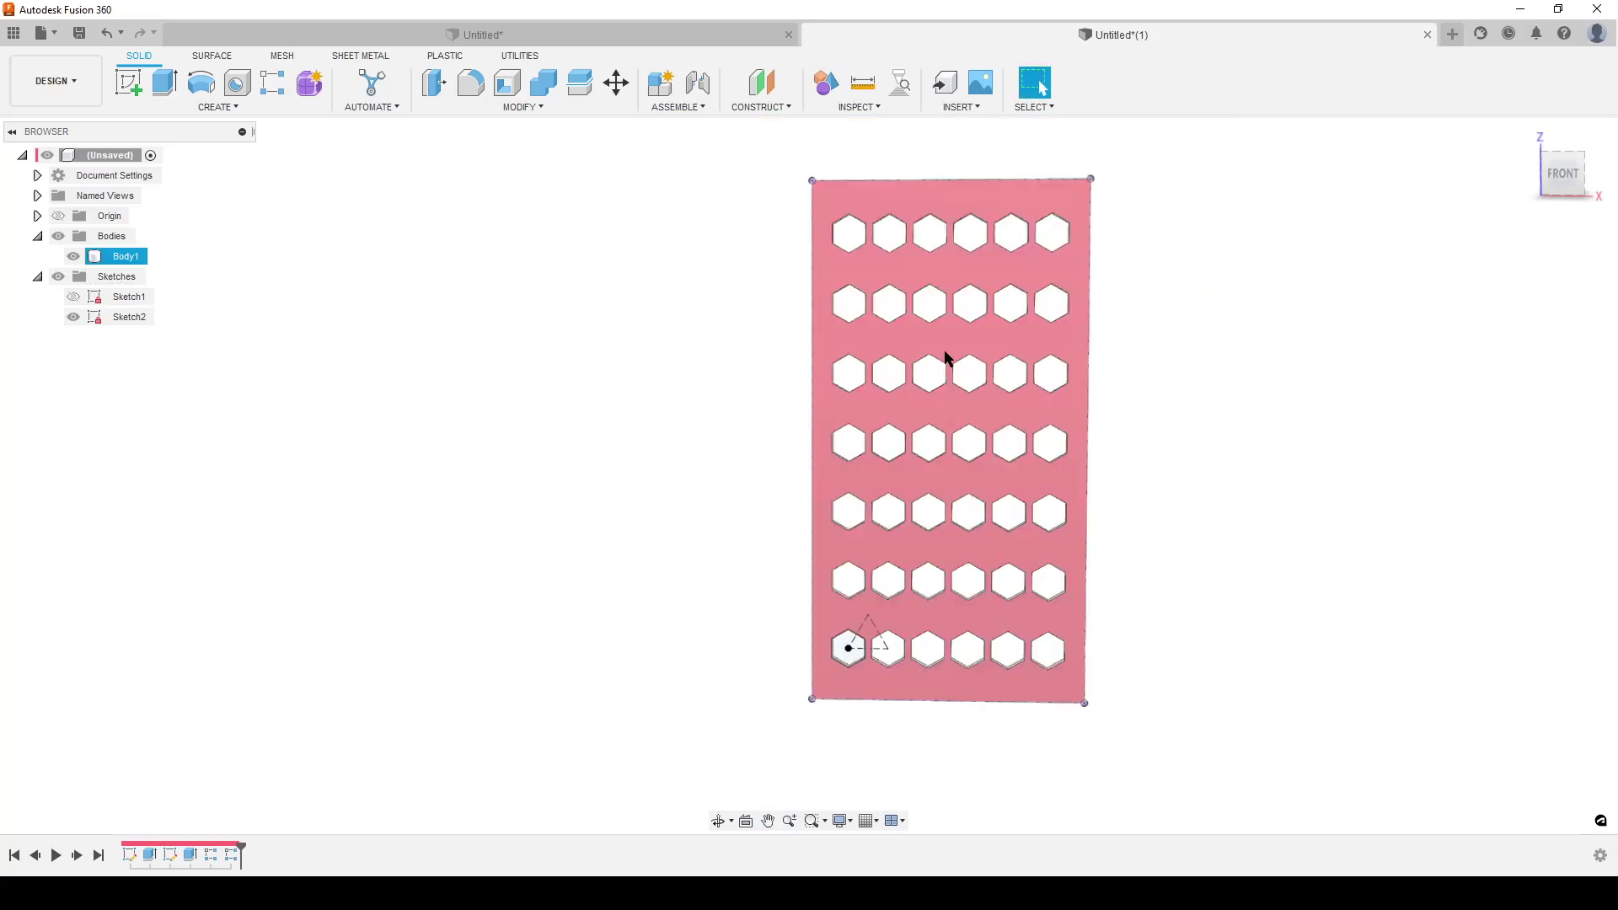
pyautogui.scroll(3, 721, 715)
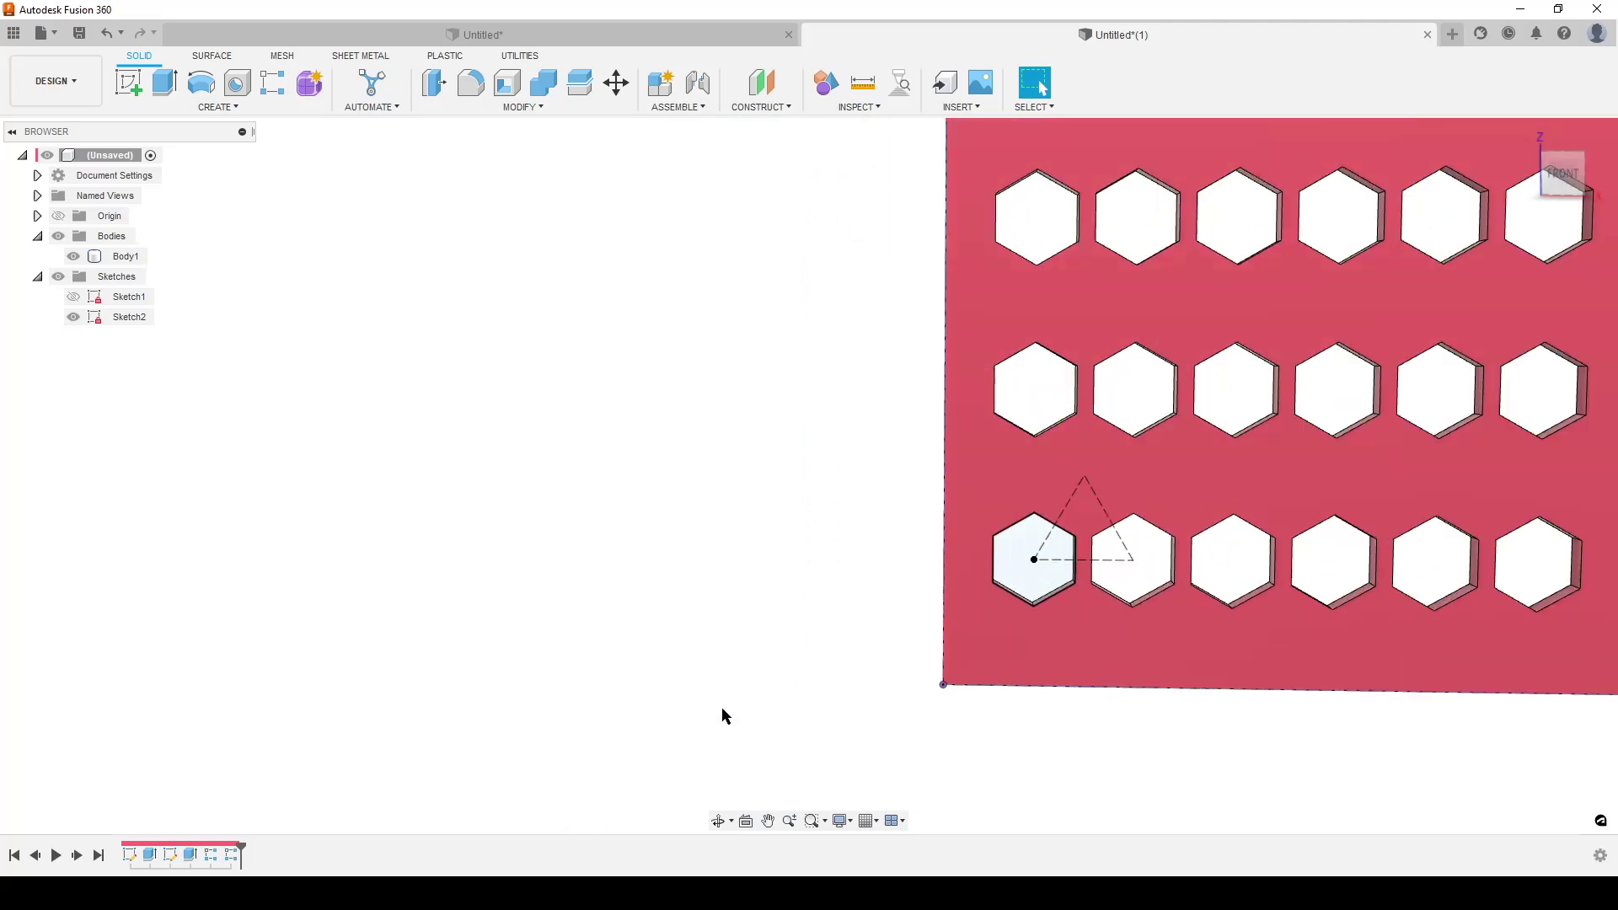
pyautogui.scroll(-2, 722, 717)
pyautogui.scroll(2, 679, 726)
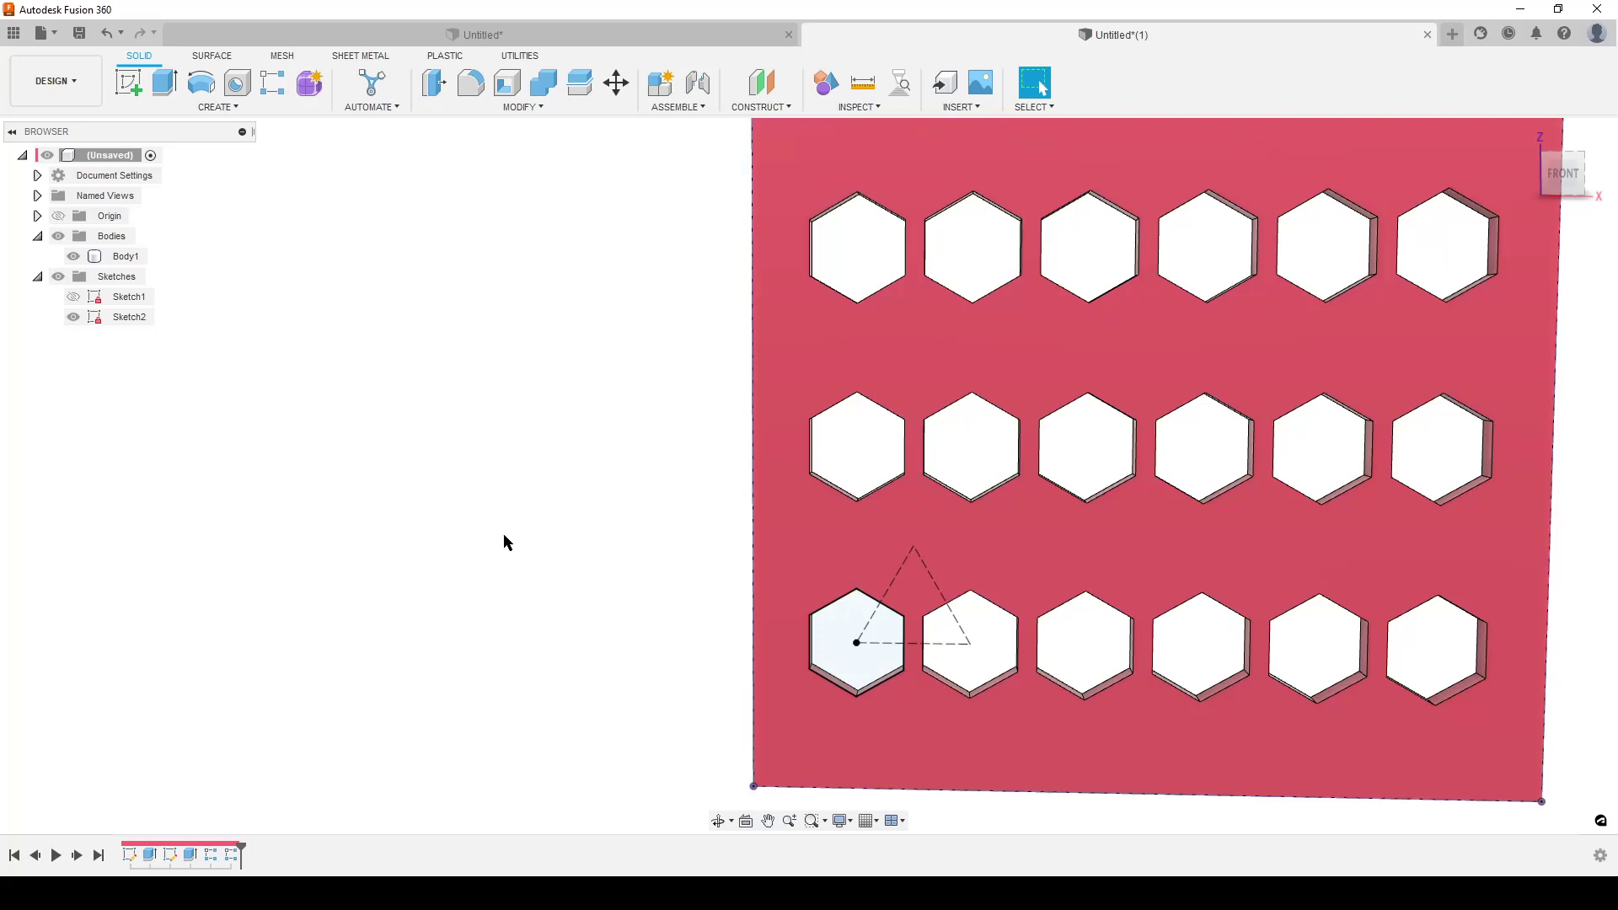
pyautogui.write('srec')
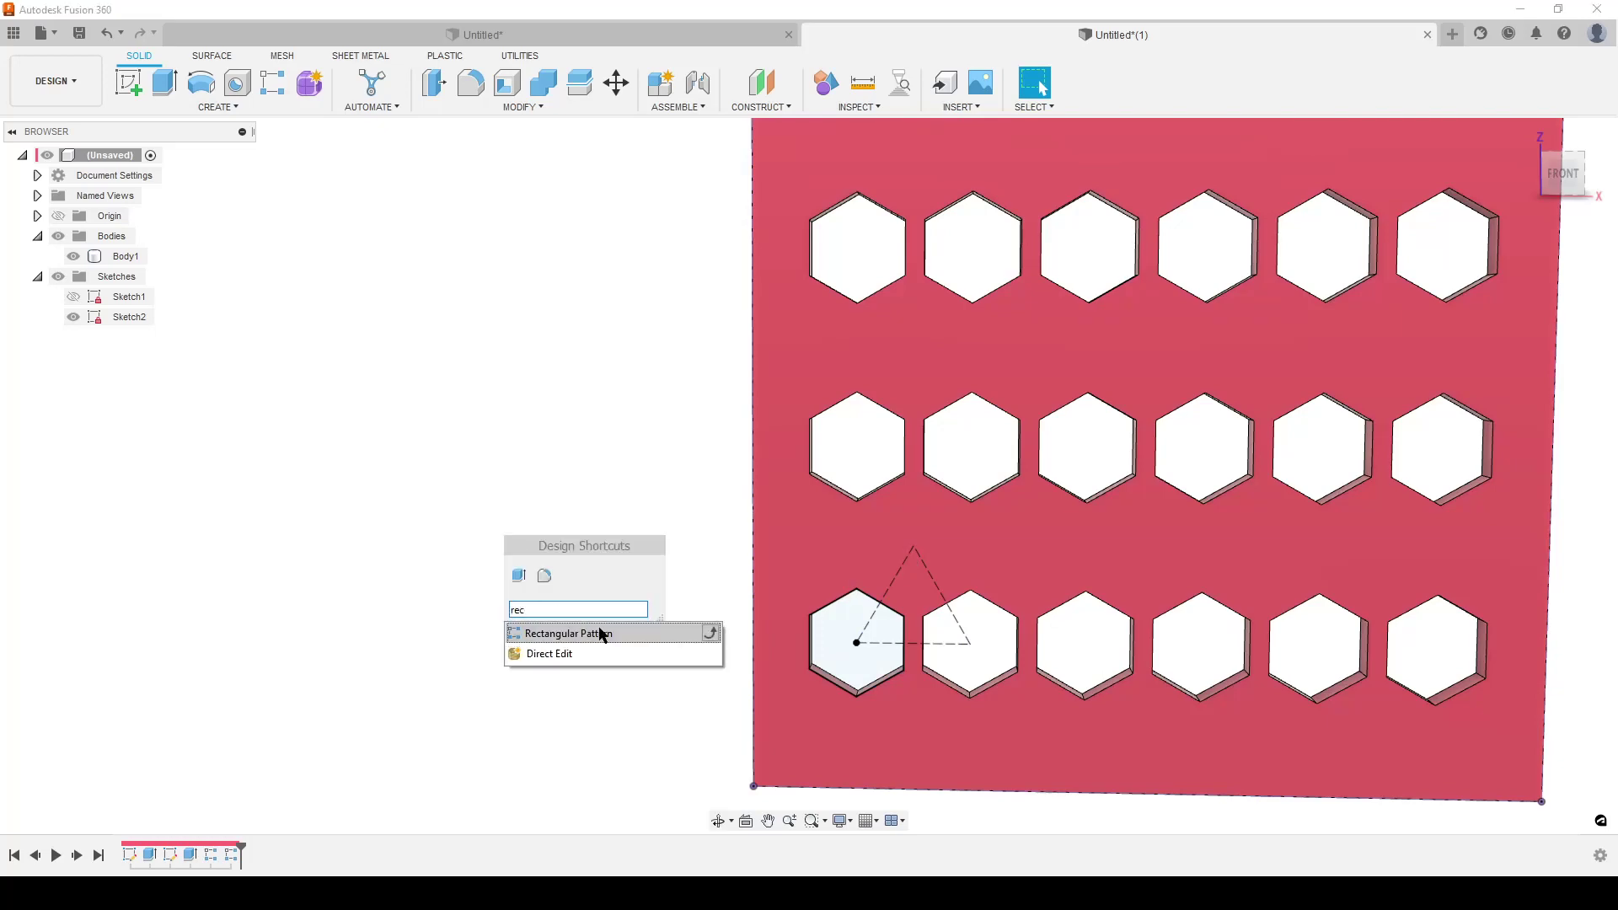
pyautogui.click(598, 638)
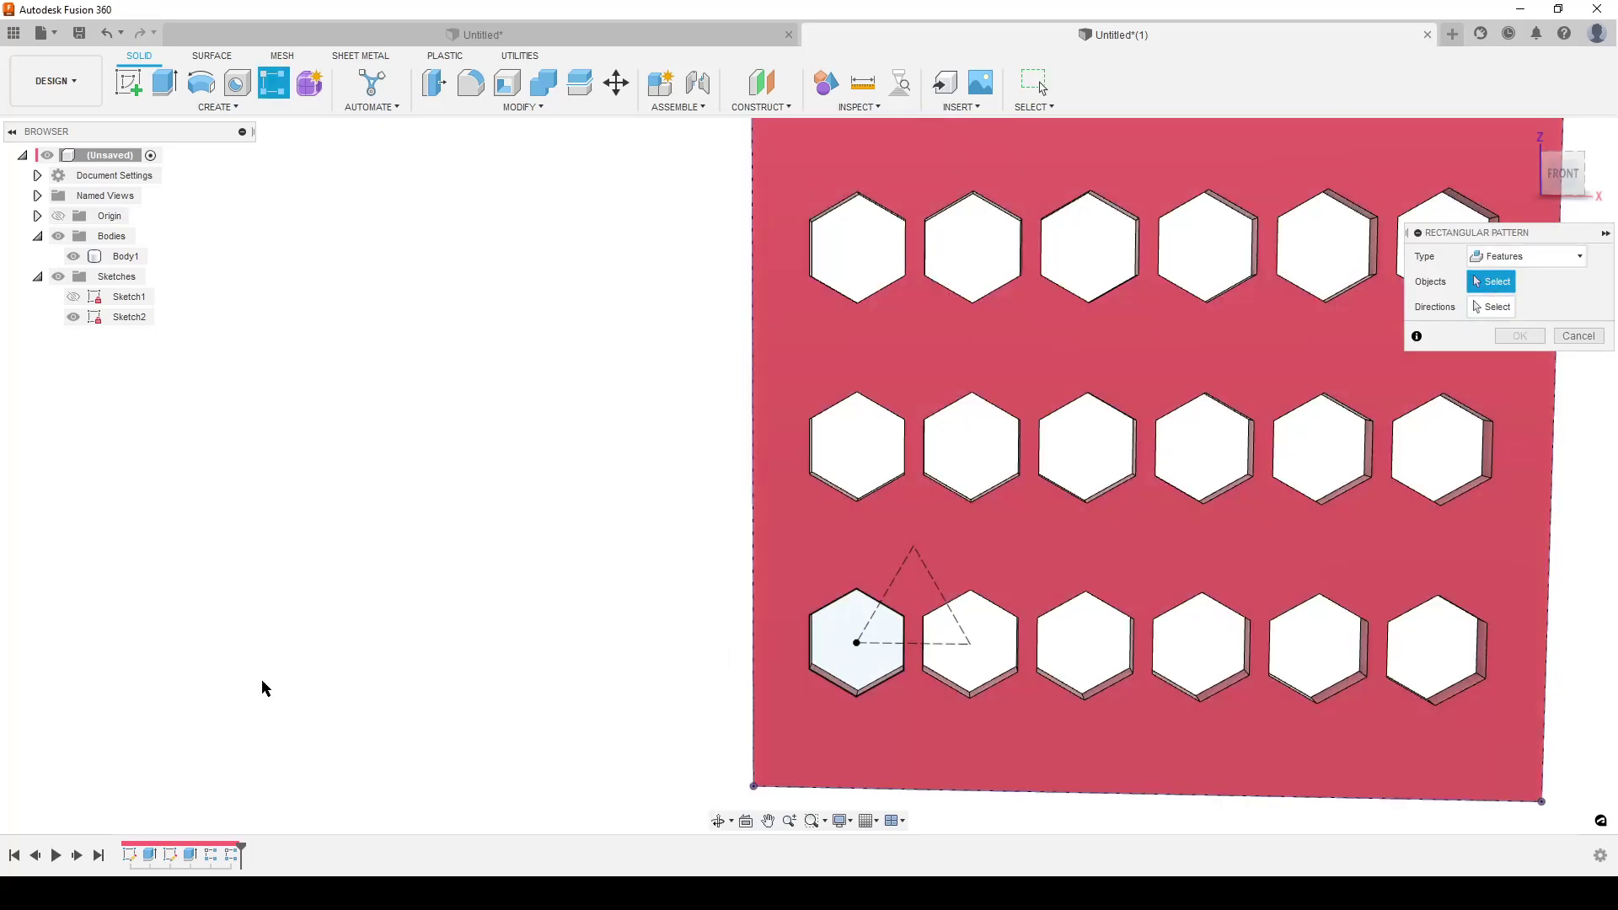
pyautogui.click(192, 858)
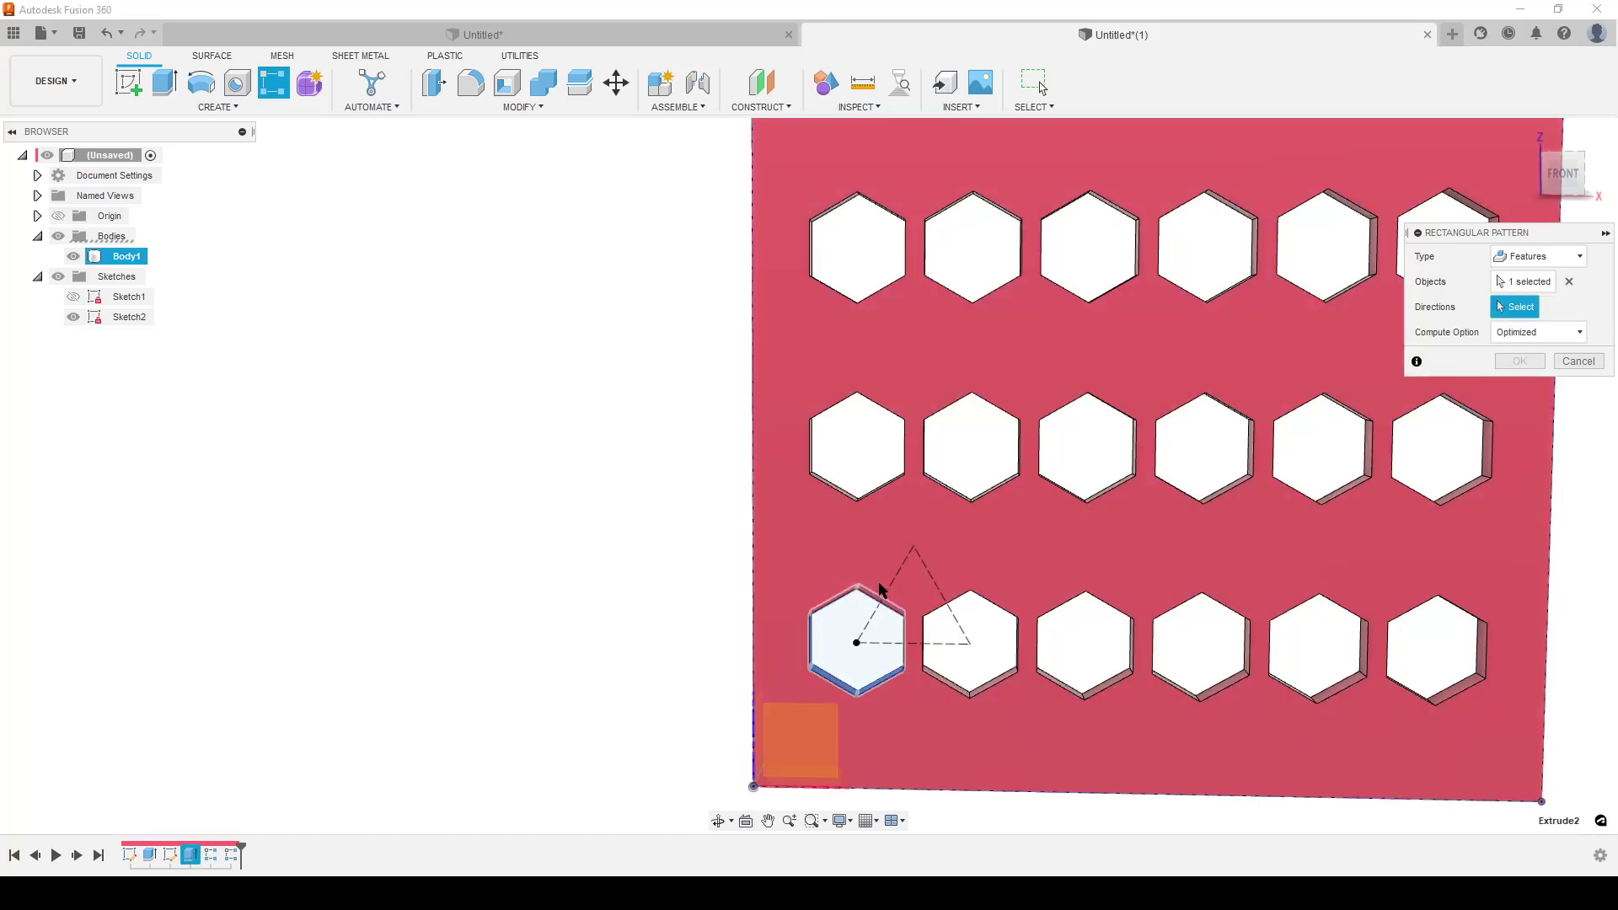
pyautogui.click(895, 577)
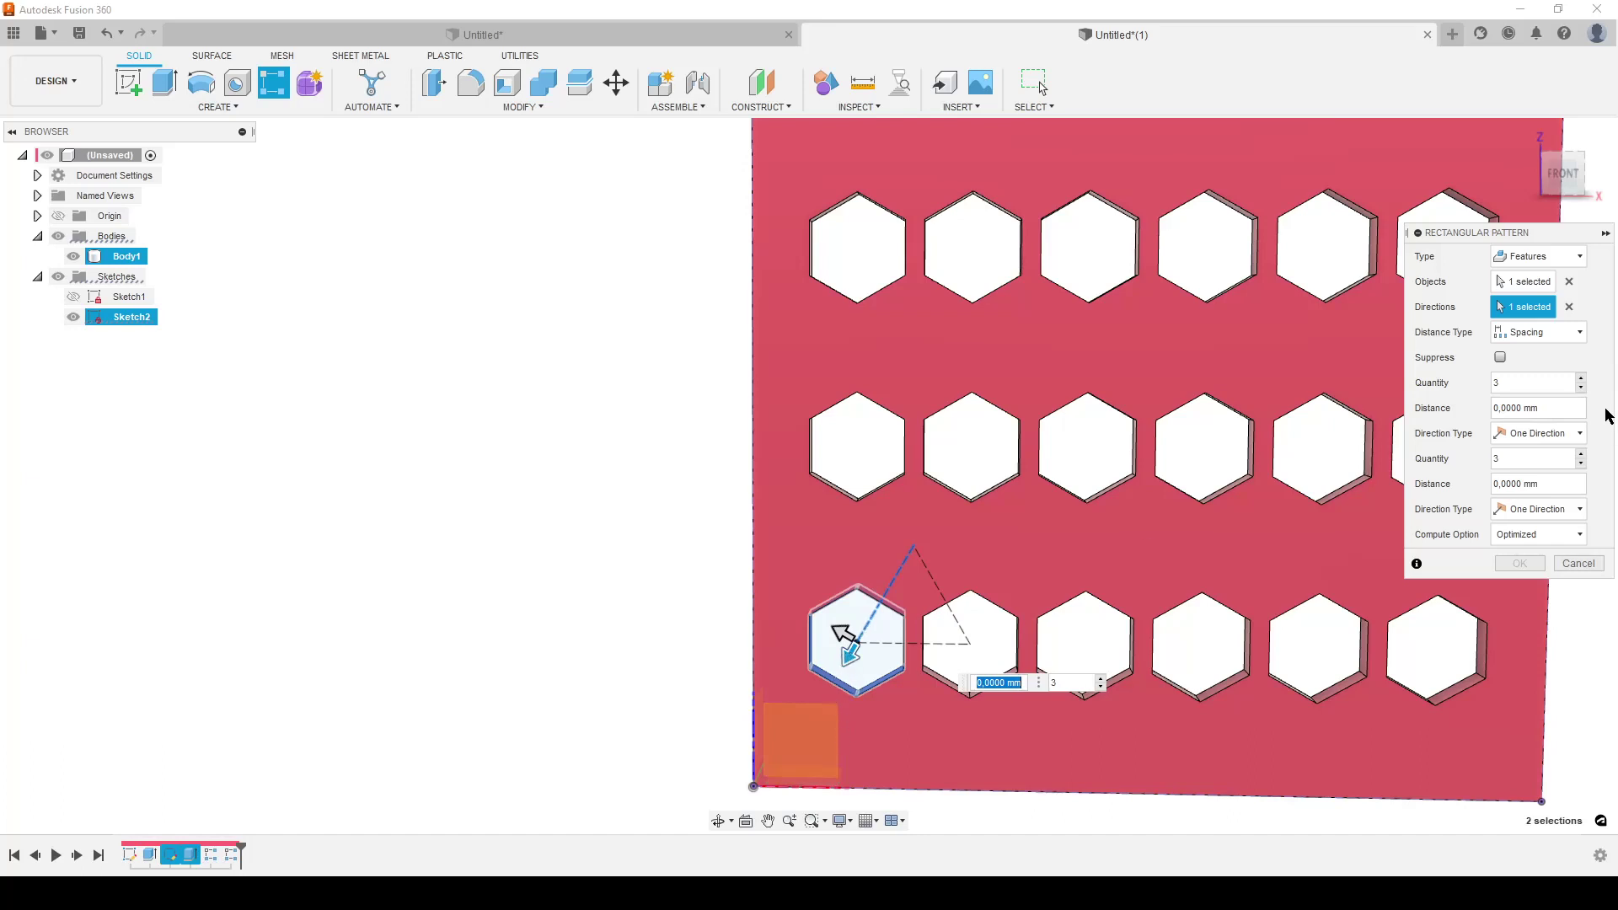
# Step: Set the slanted pattern's distance to -PATTERN_WIDTH and its quantity to 2, and create the pattern
pyautogui.click(1555, 405)
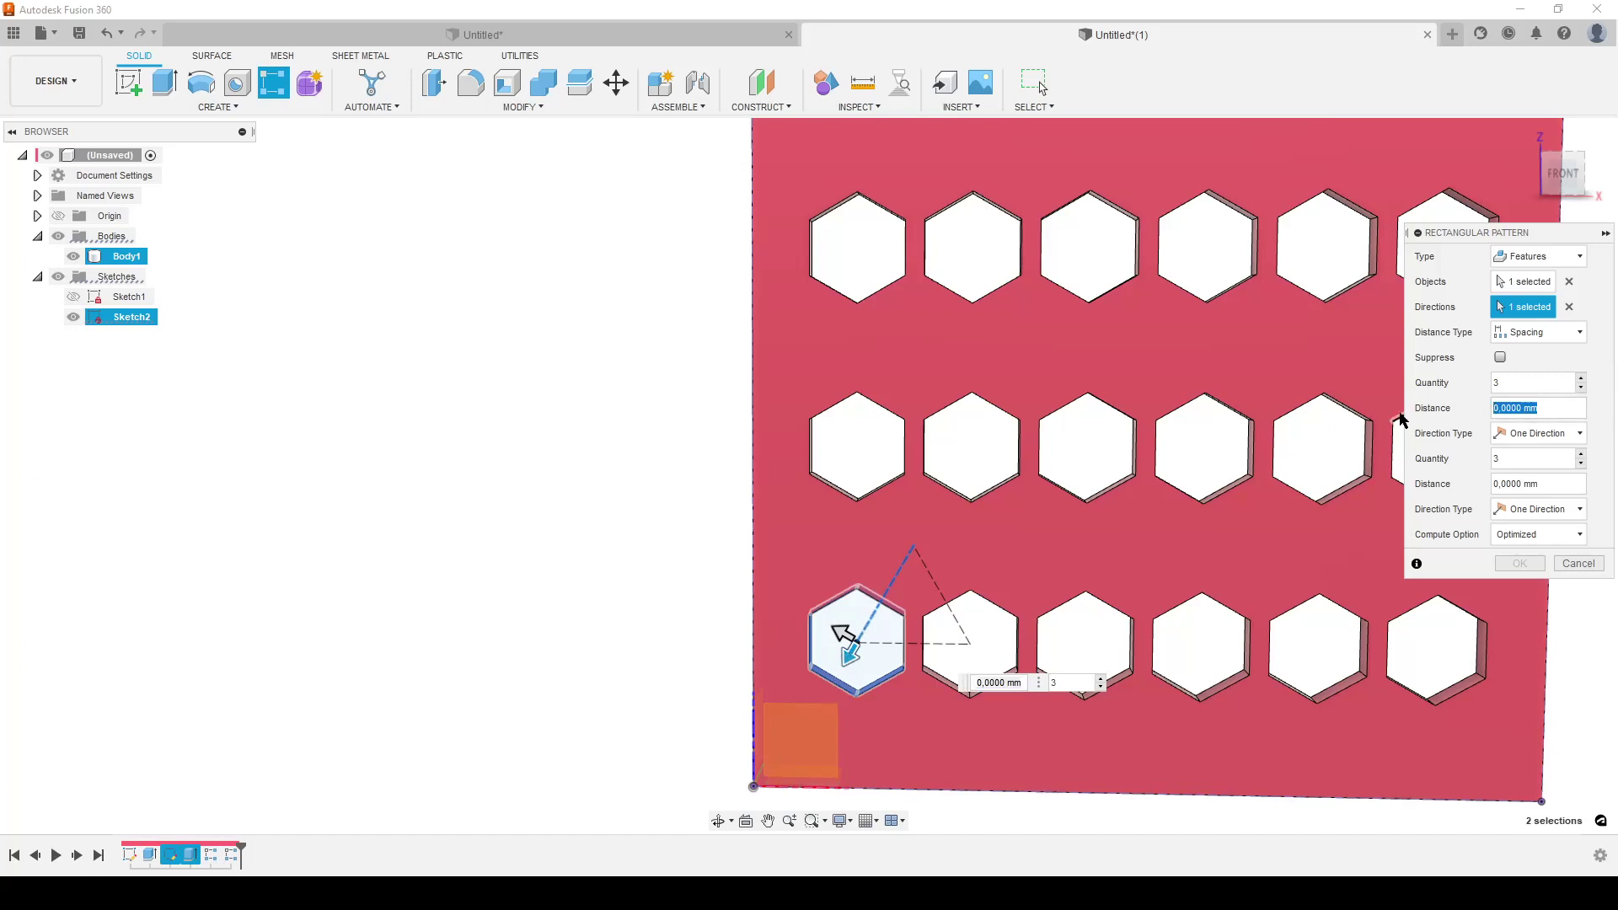
pyautogui.write('-p')
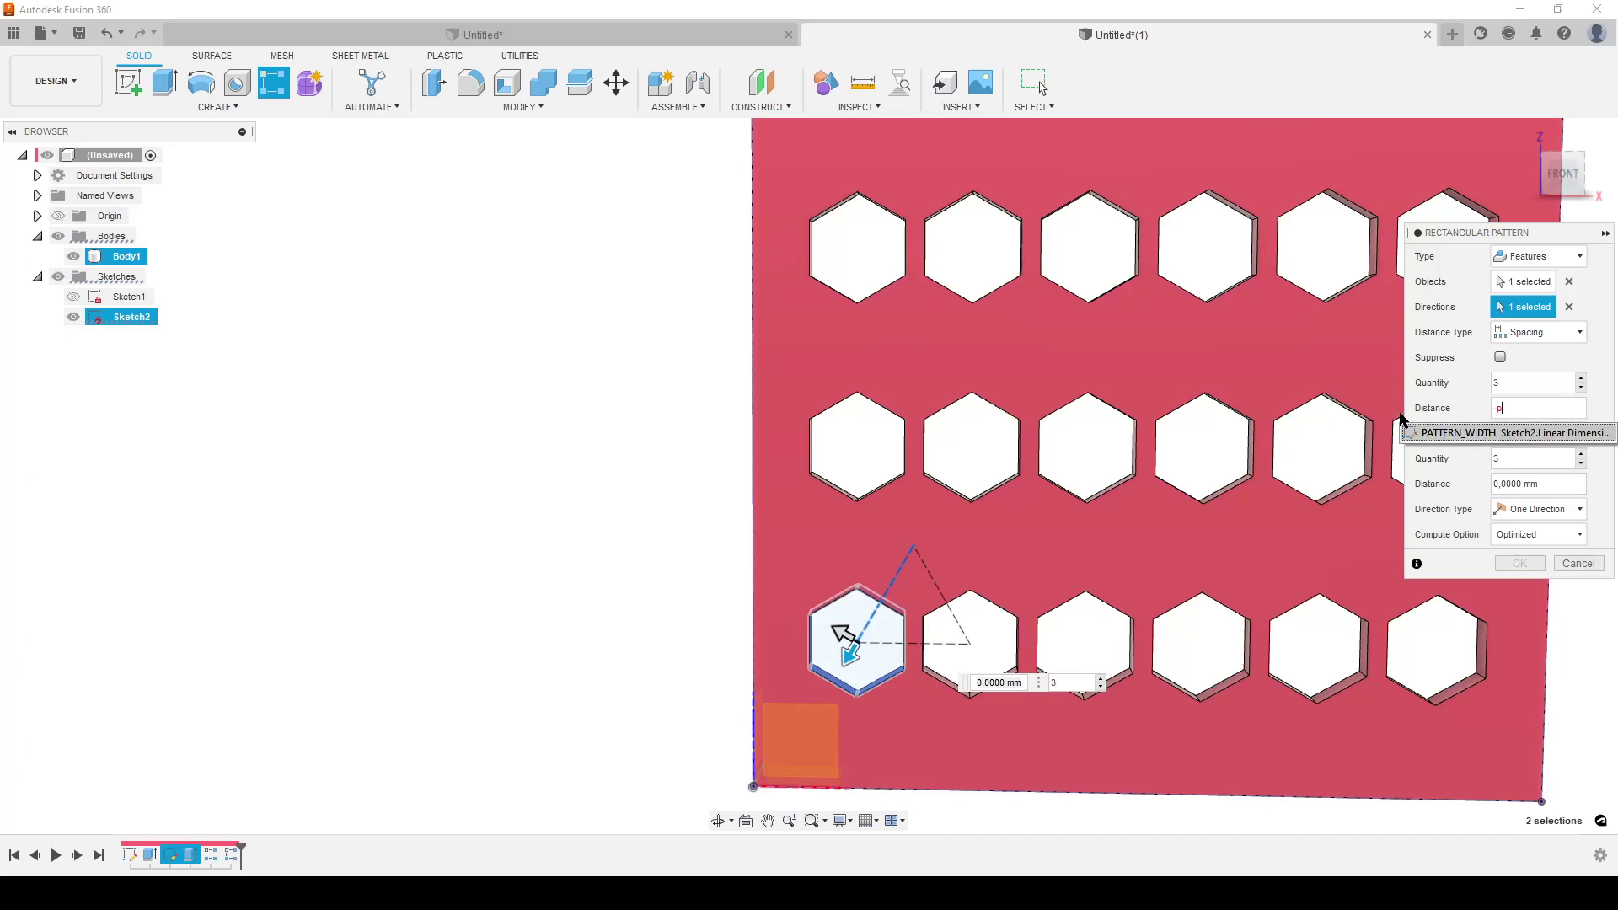
pyautogui.press('Return')
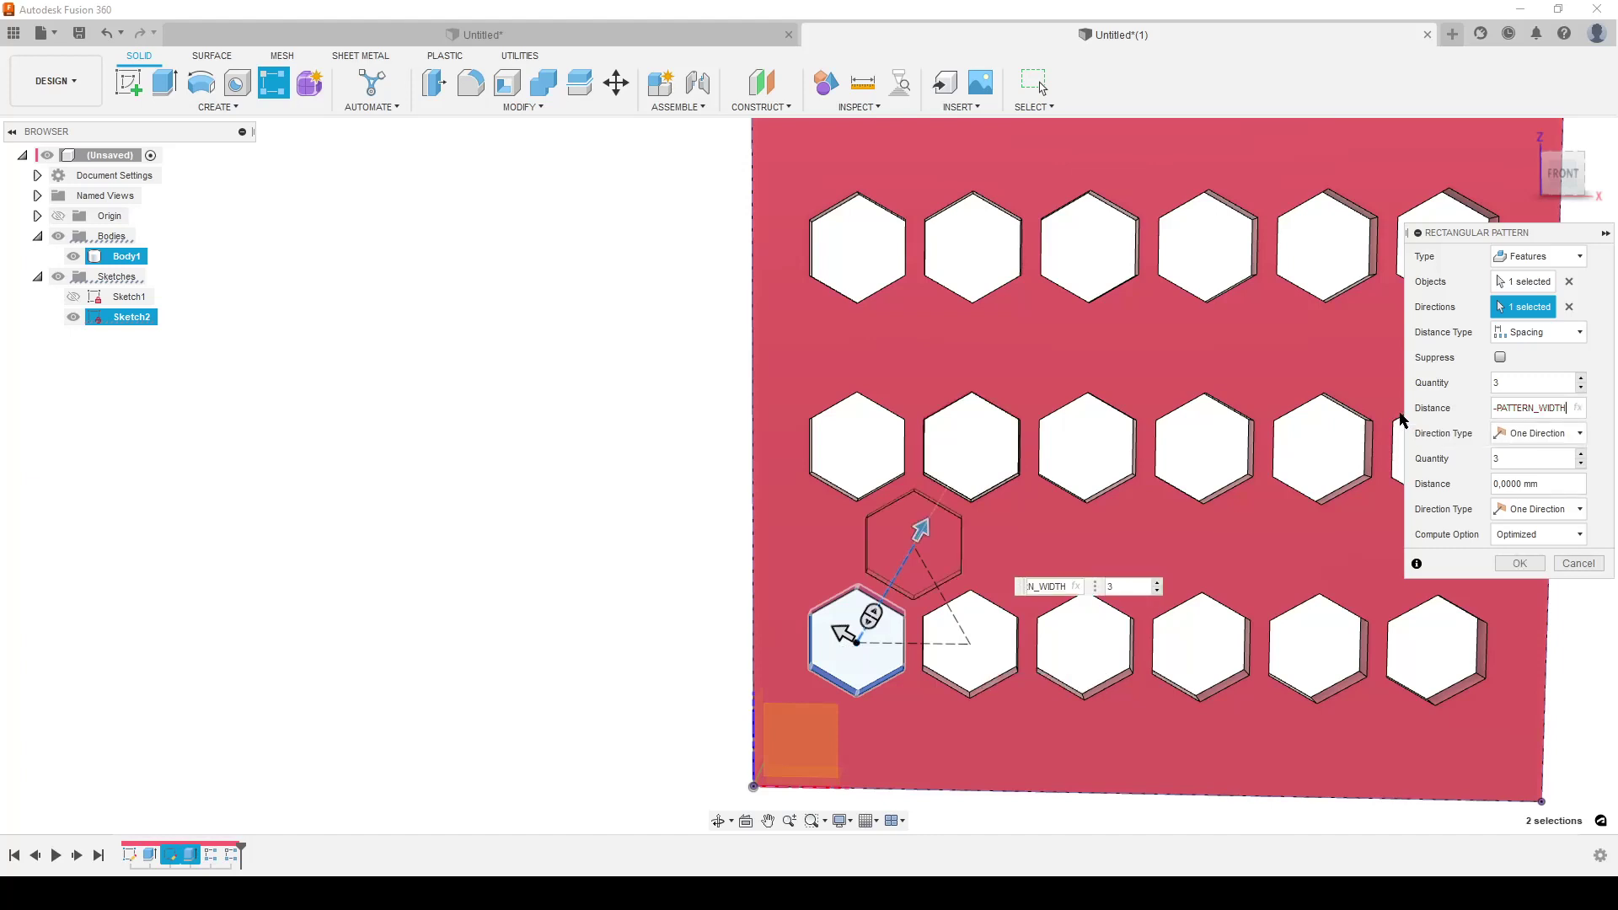
pyautogui.click(1581, 387)
pyautogui.press('Tab')
pyautogui.moveTo(828, 664); pyautogui.dragTo(794, 647, button='middle')
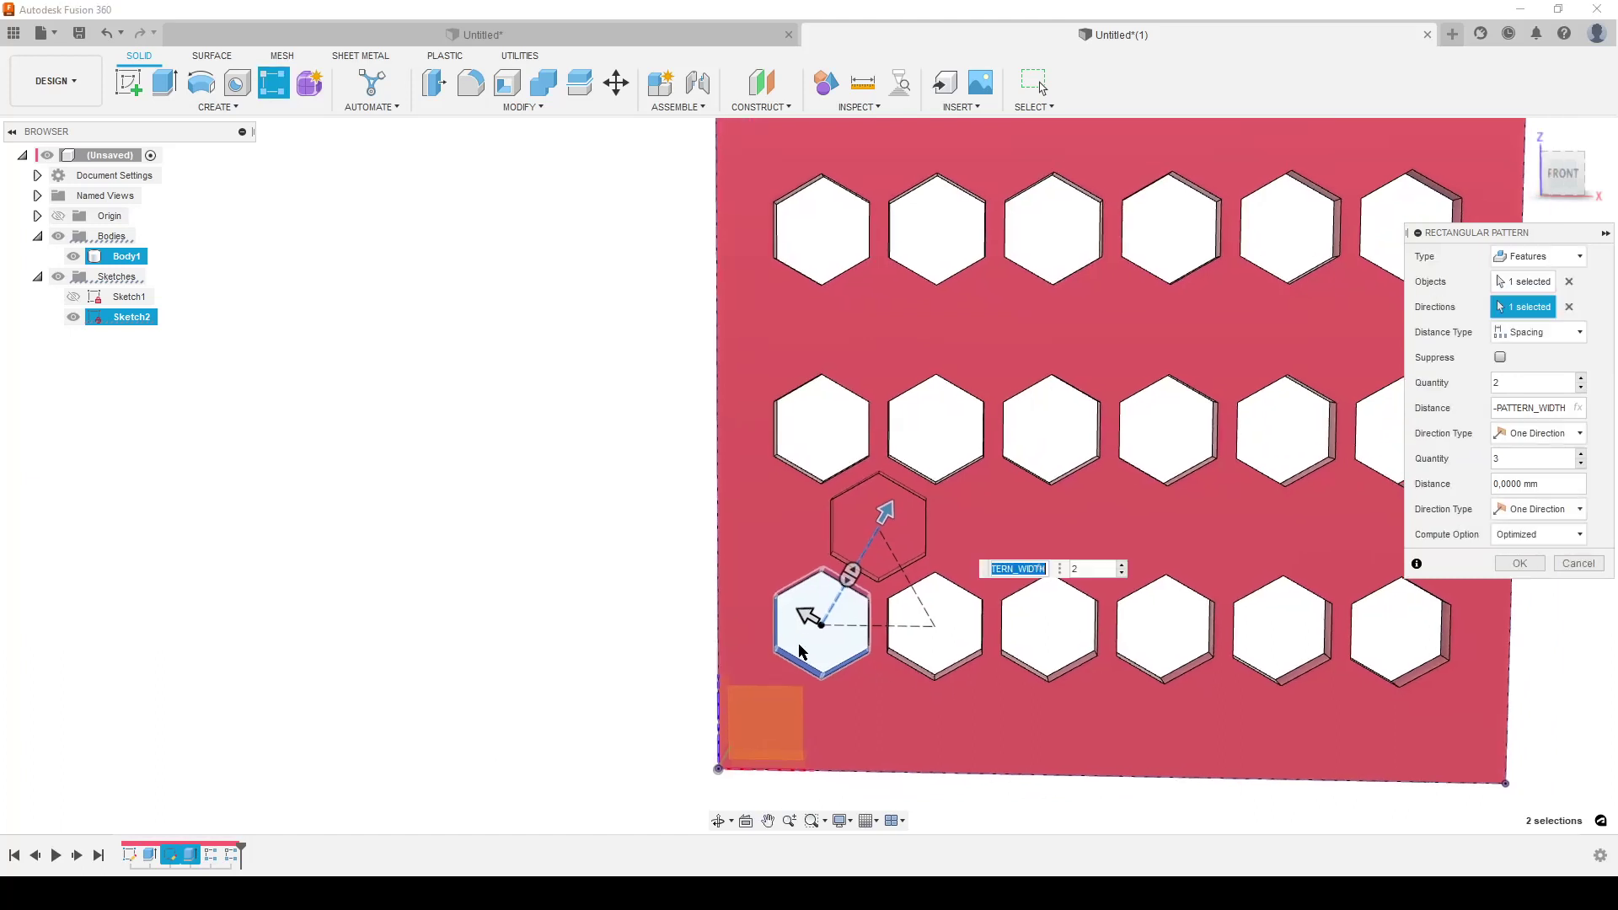
pyautogui.press('Tab')
pyautogui.click(1530, 568)
# Step: Start a rectangular pattern of the new offset hexagonal hole, directed along the plate's bottom edge
pyautogui.write('s')
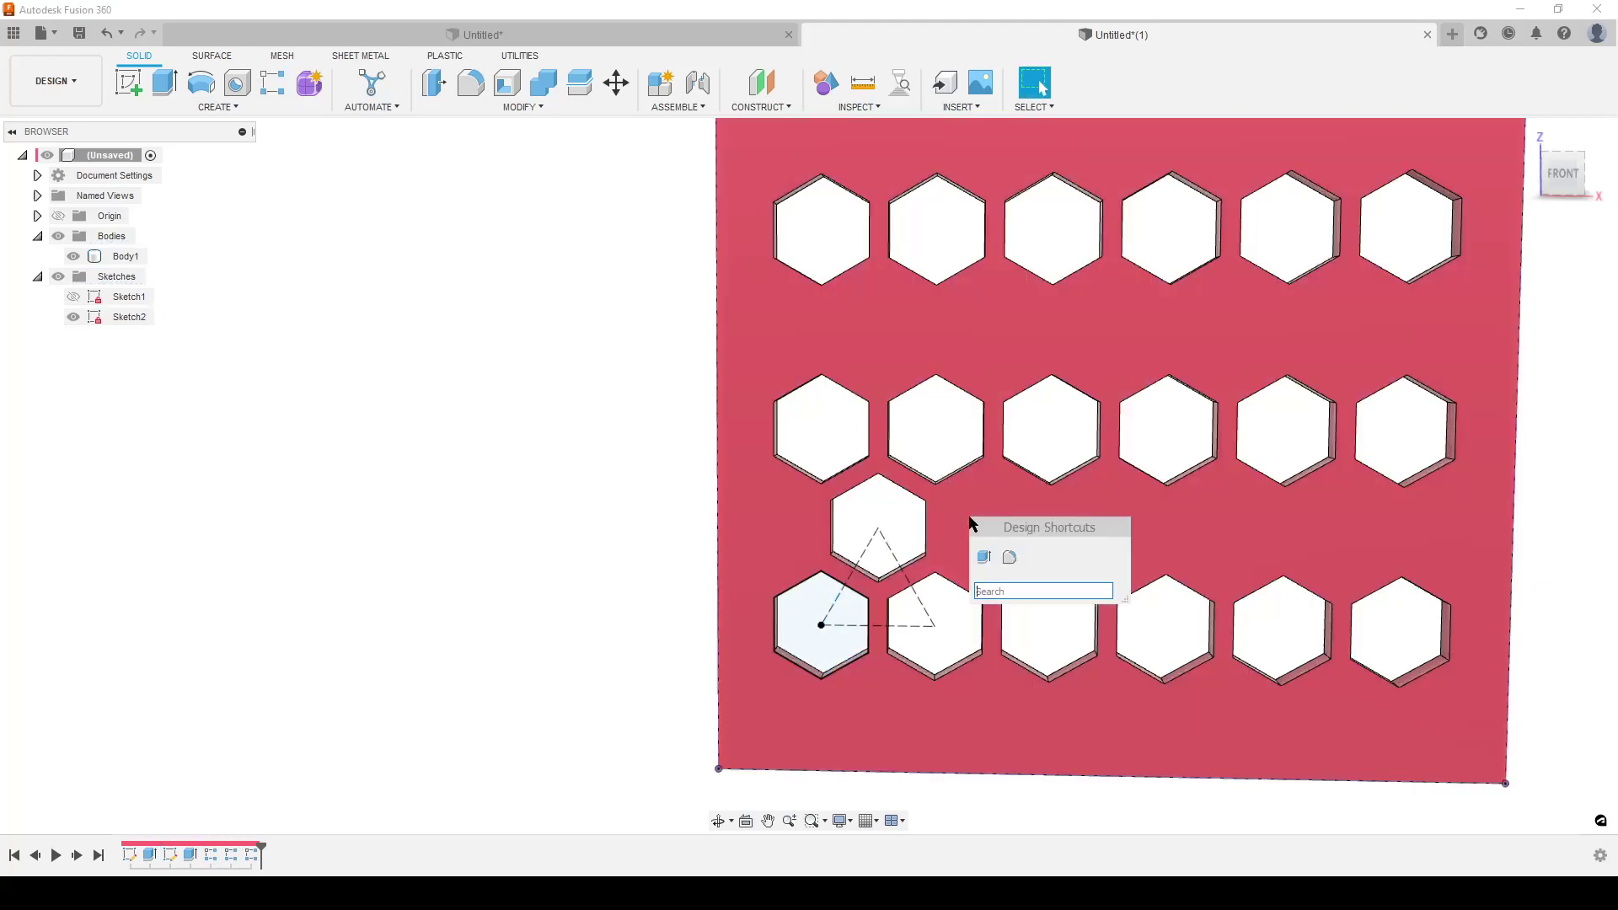
pyautogui.write('rect')
pyautogui.click(1126, 621)
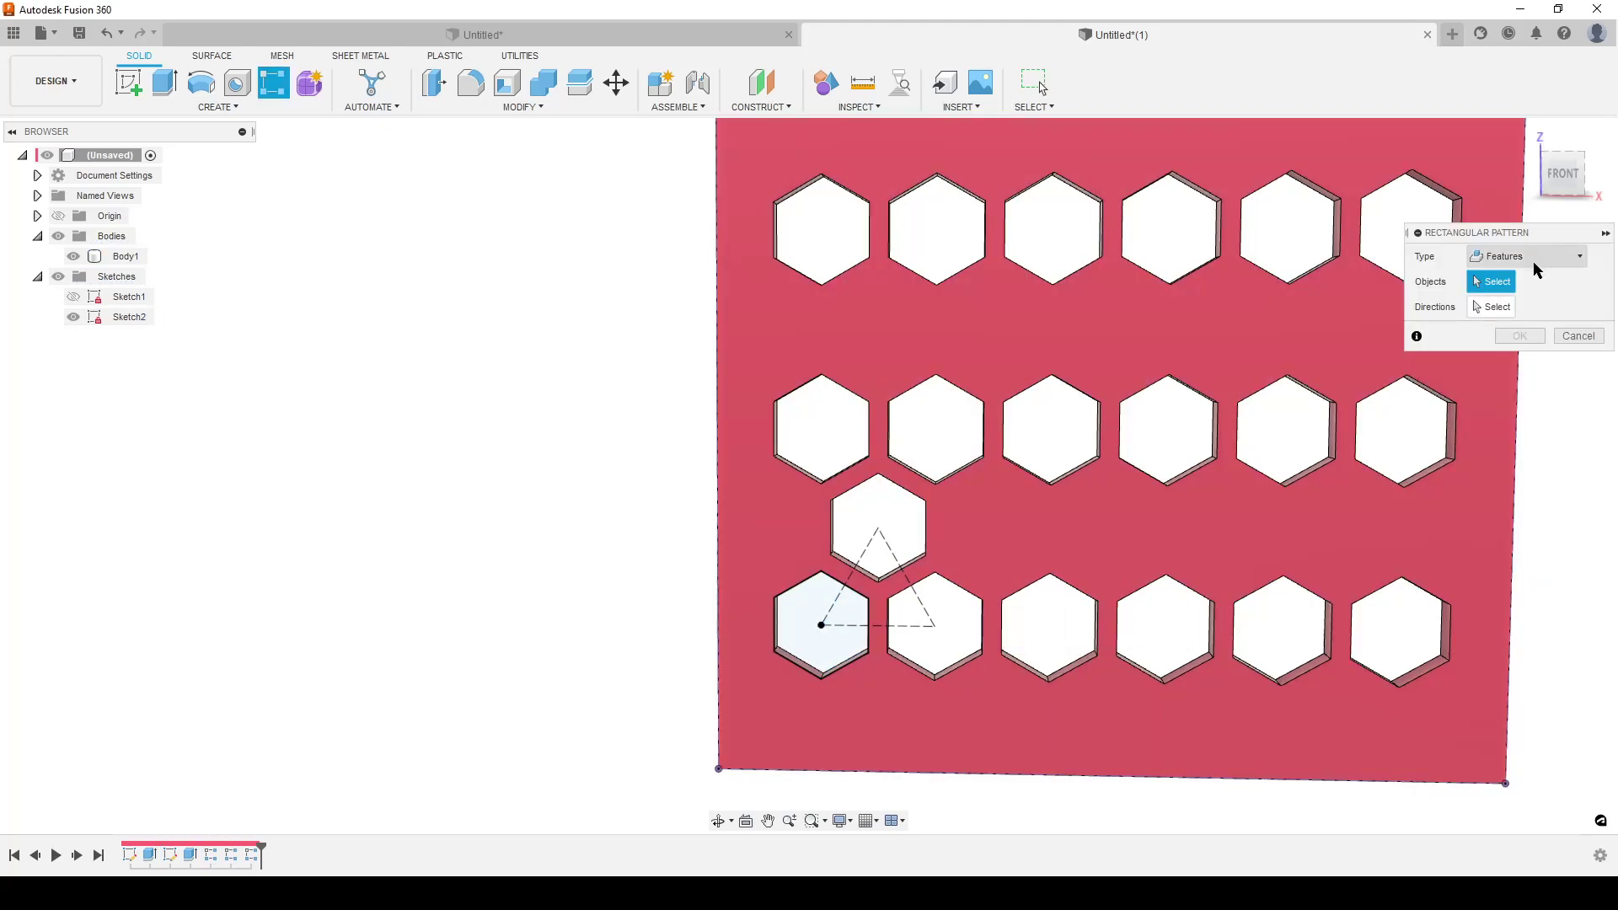
pyautogui.click(251, 855)
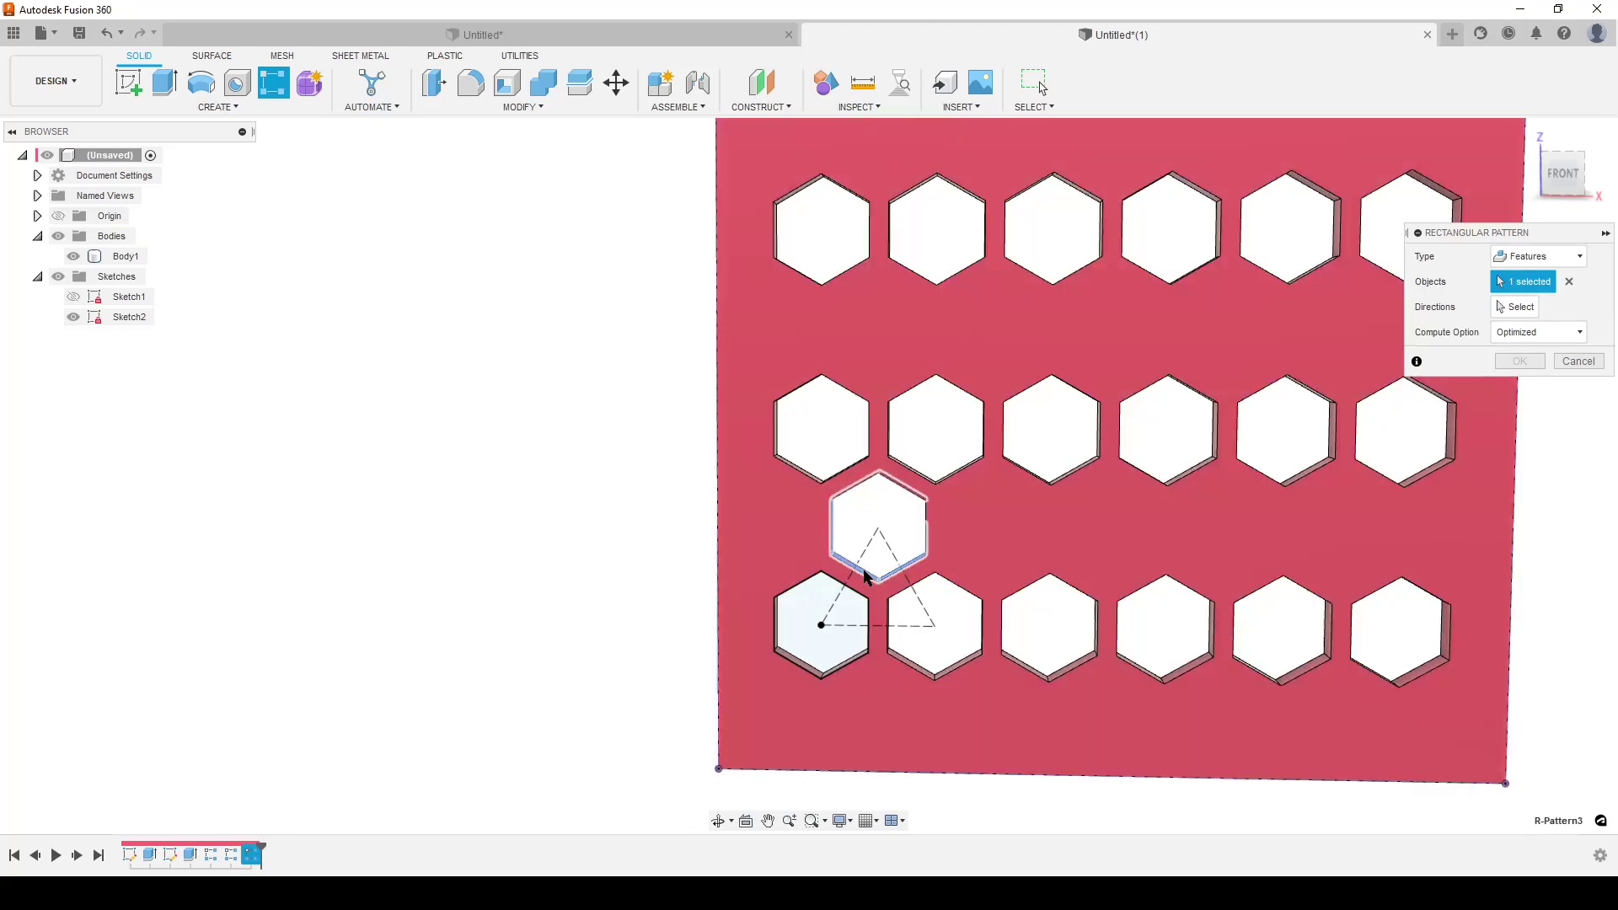
pyautogui.click(1529, 307)
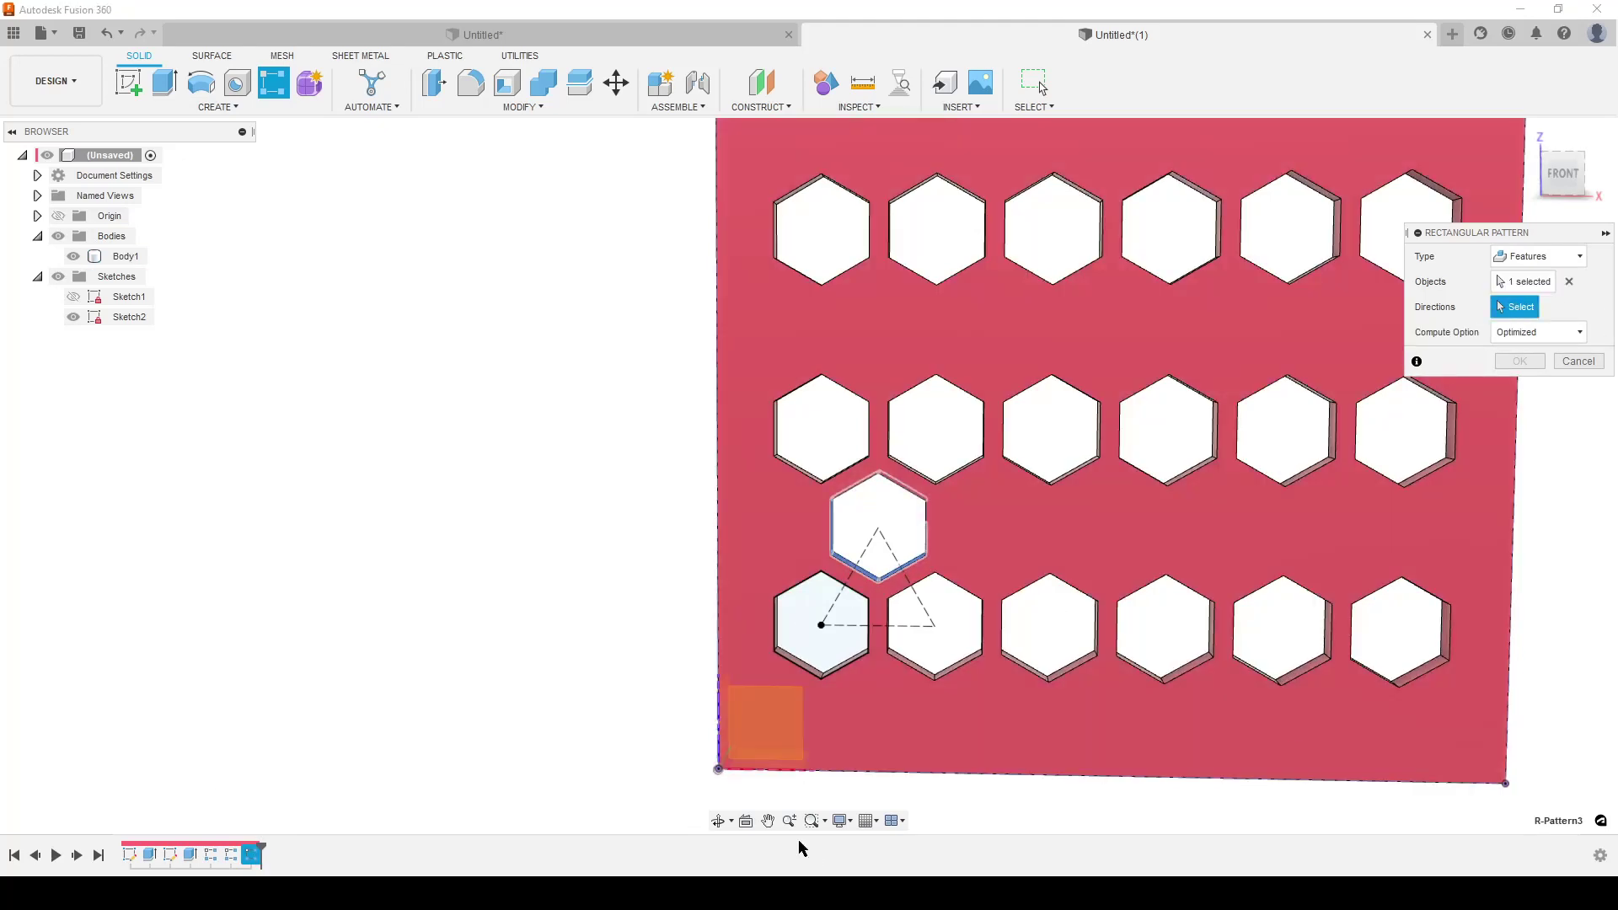
pyautogui.click(749, 771)
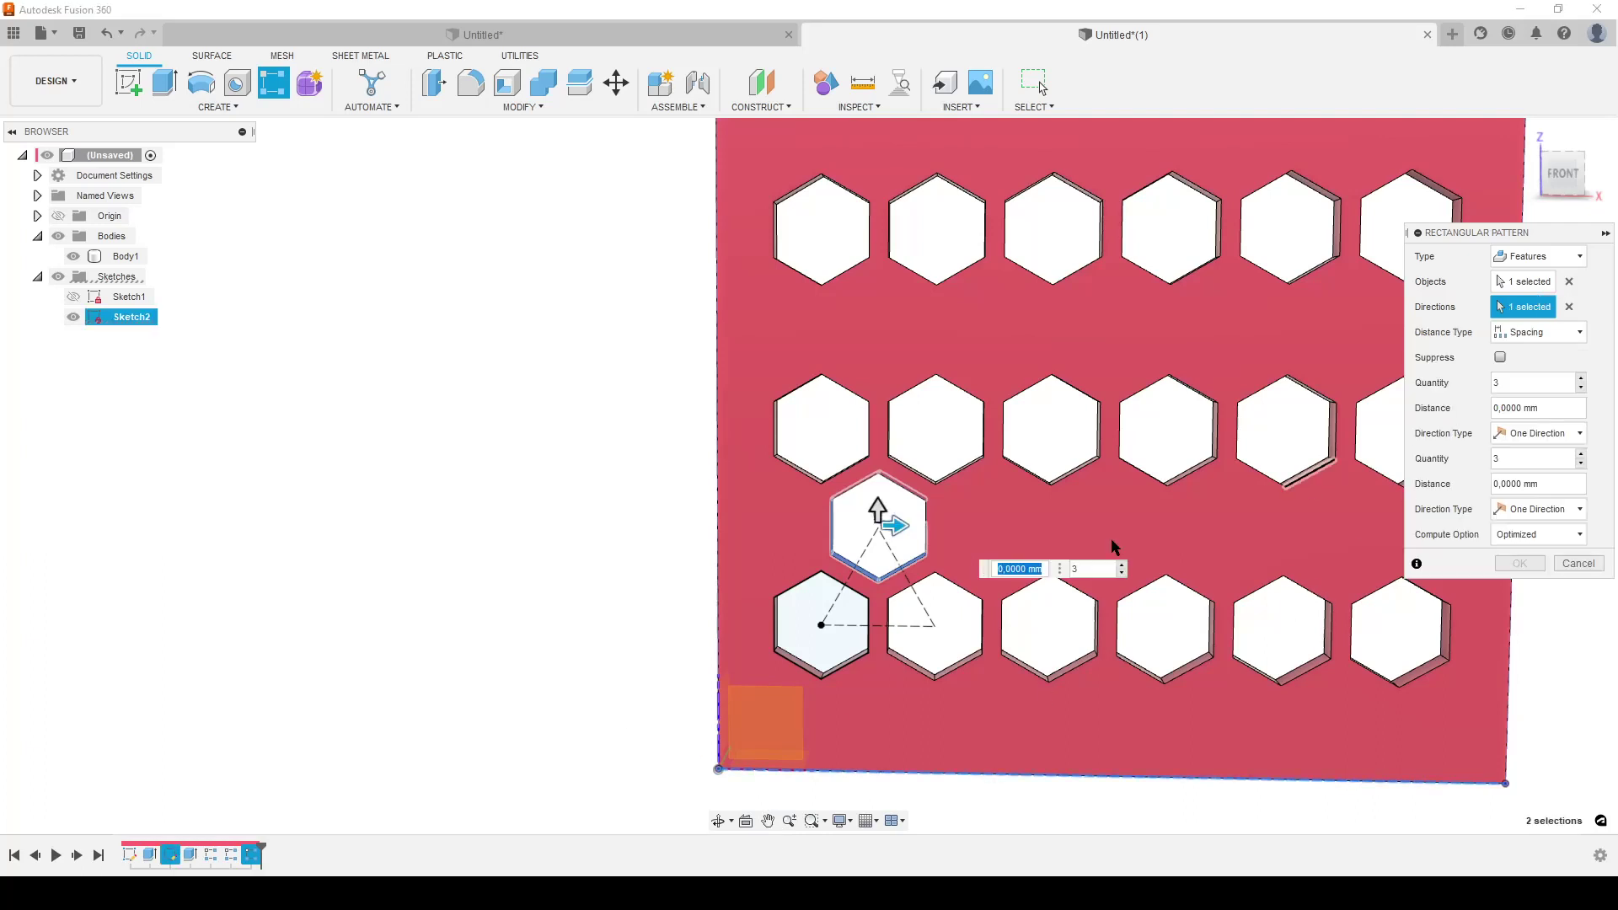
# Step: Set the offset row's spacing to PATTERN_WIDTH and its quantity to 5, and create the row
pyautogui.click(1532, 408)
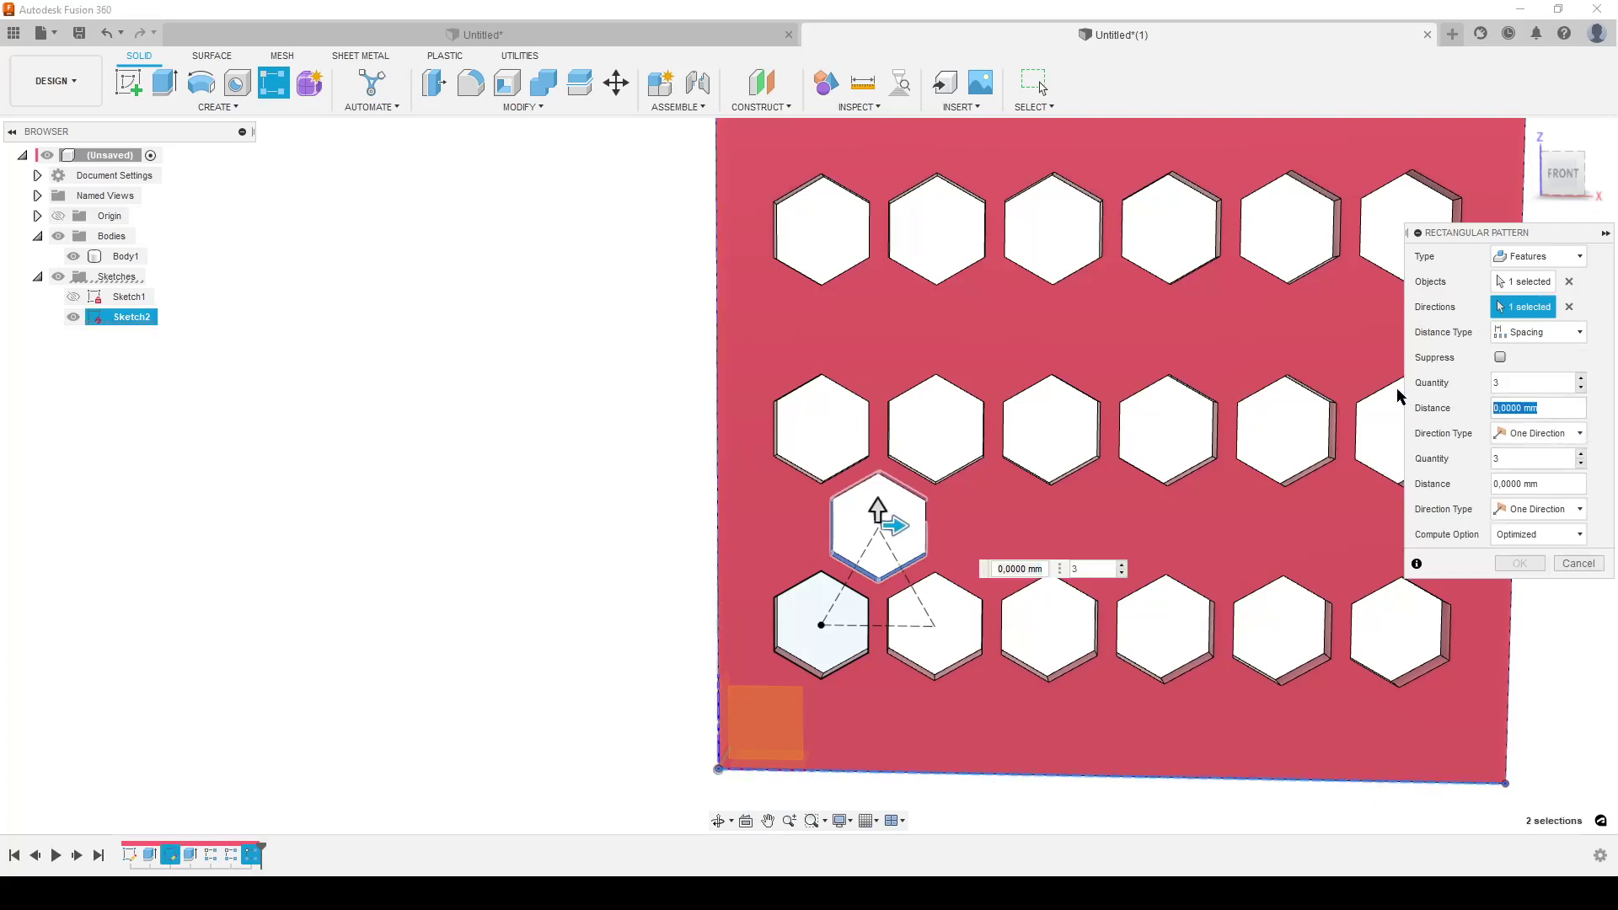
pyautogui.write('PATTERN_WIDTH')
pyautogui.press('Return')
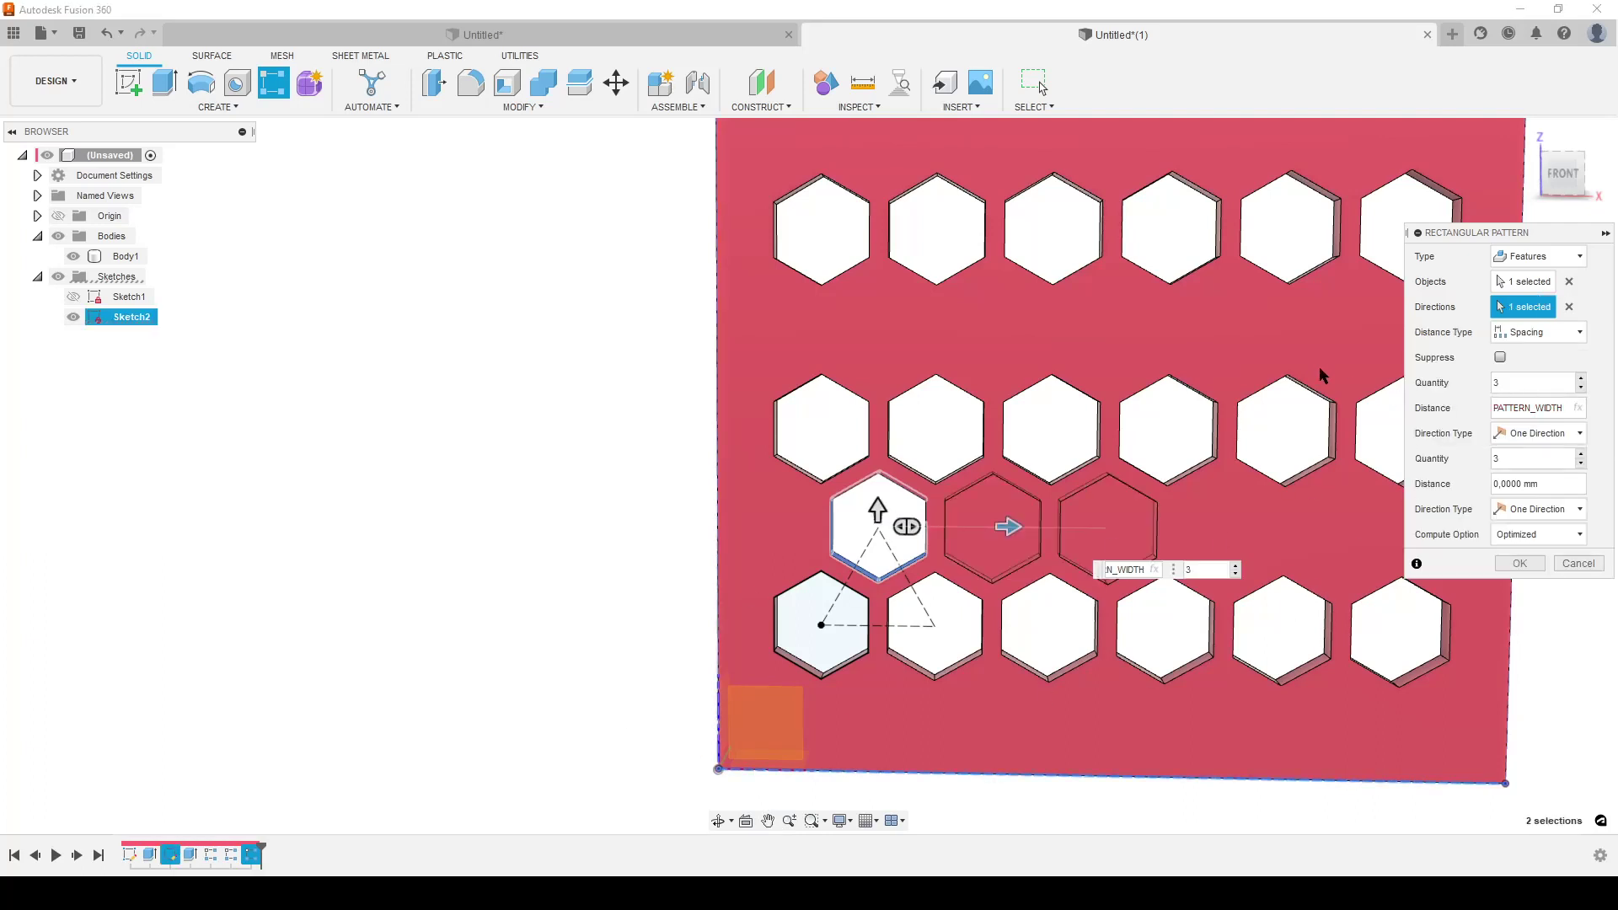
pyautogui.moveTo(1286, 448); pyautogui.dragTo(1066, 459, button='middle')
pyautogui.click(1582, 379)
pyautogui.click(1582, 378)
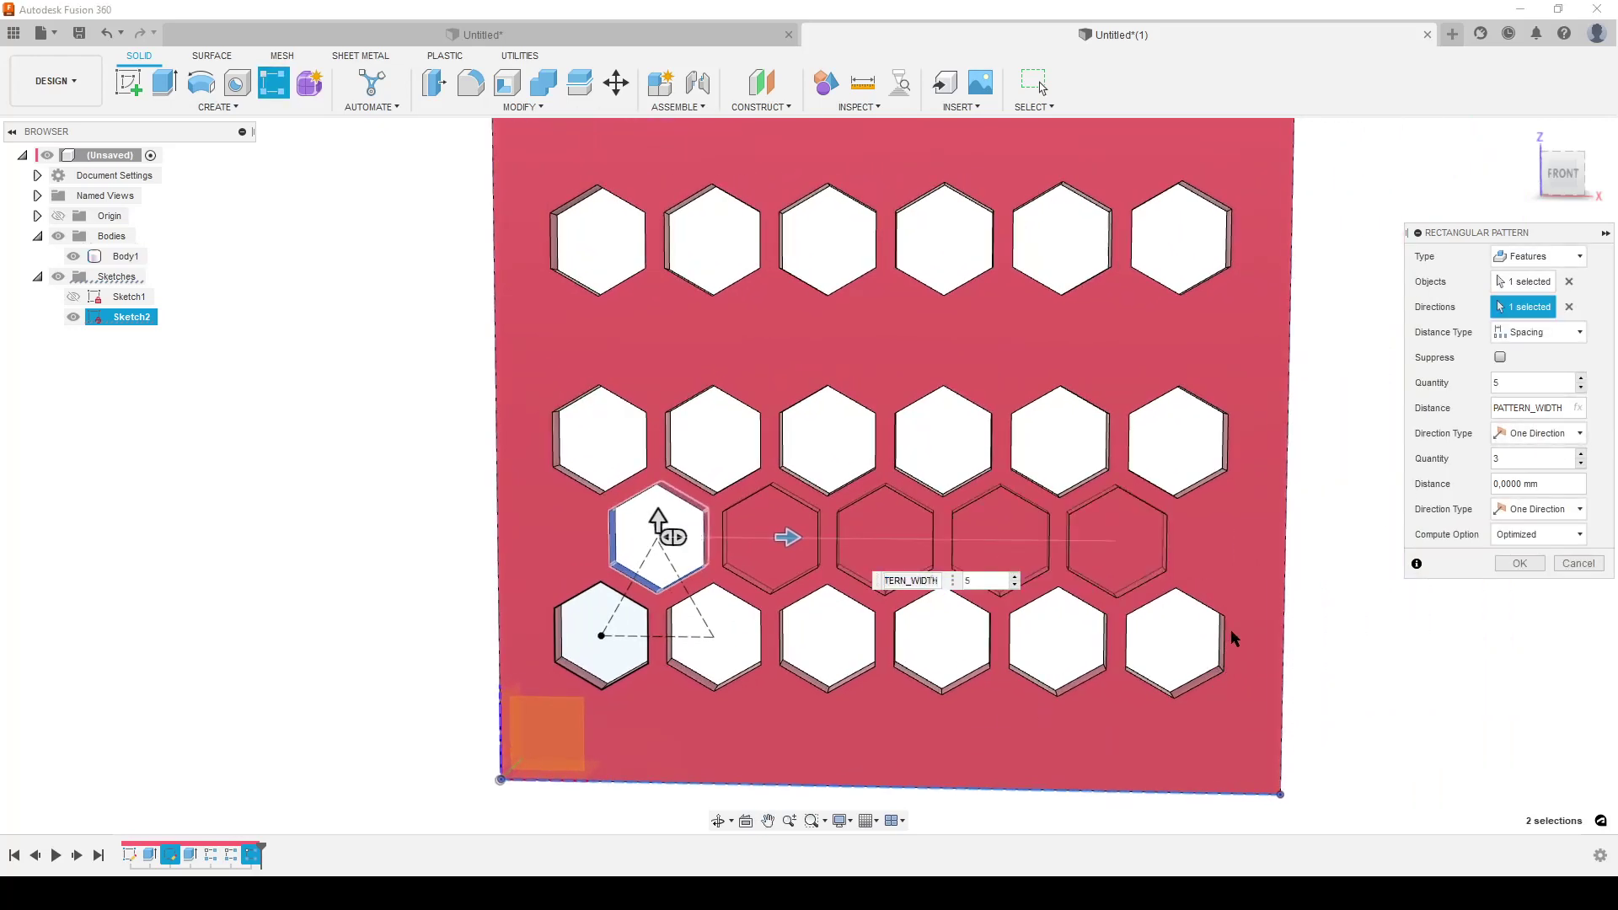
pyautogui.scroll(-3, 1345, 667)
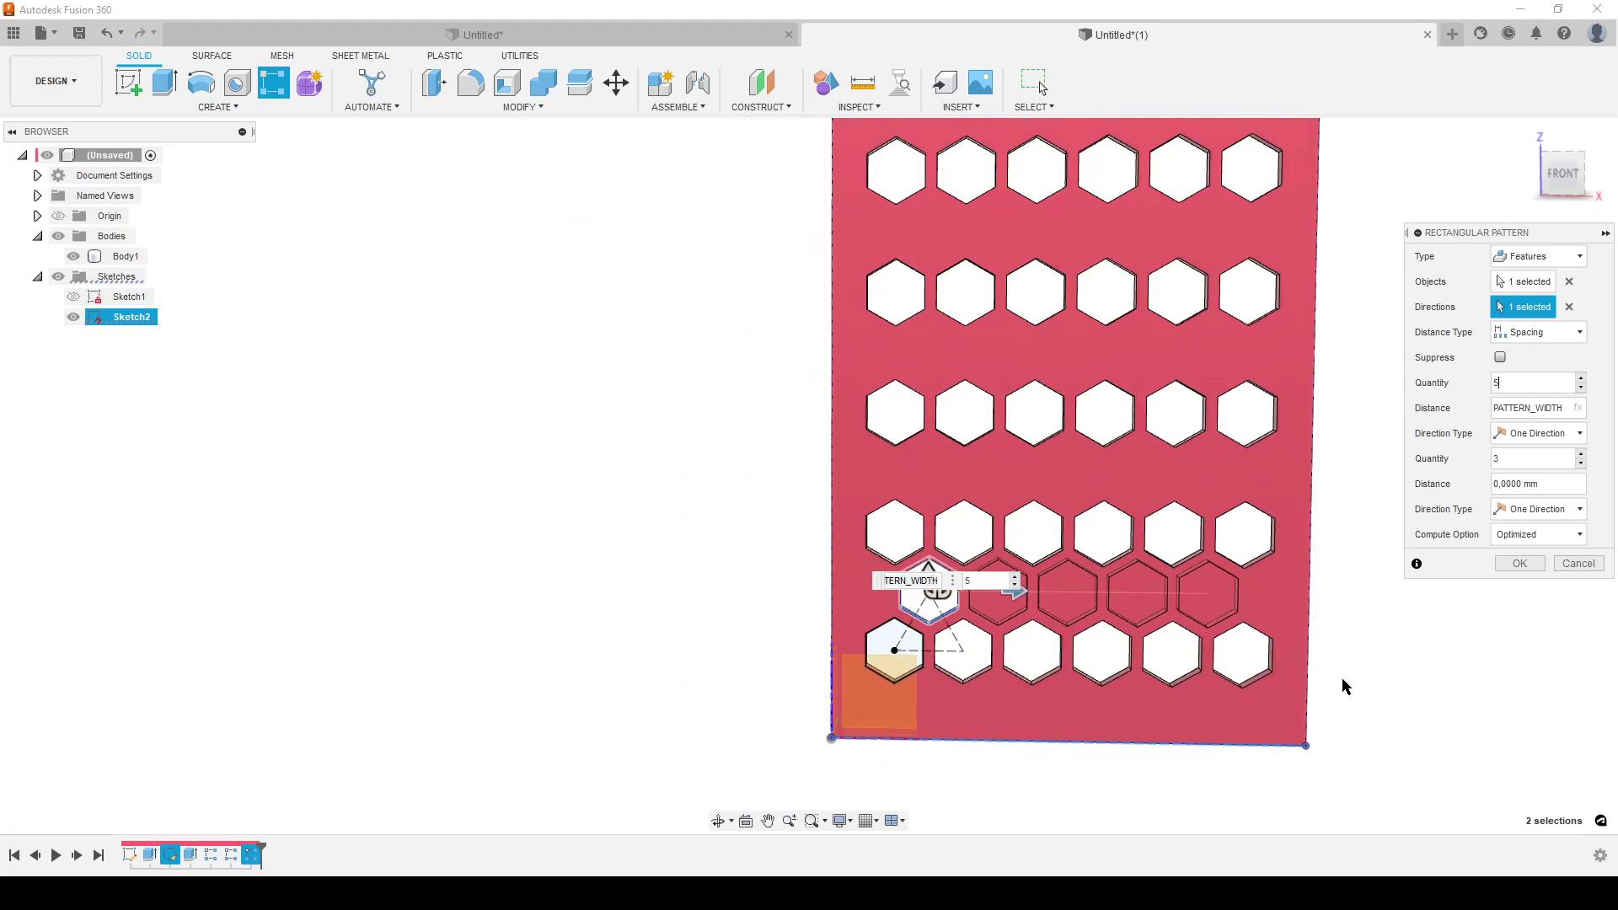
pyautogui.click(1518, 564)
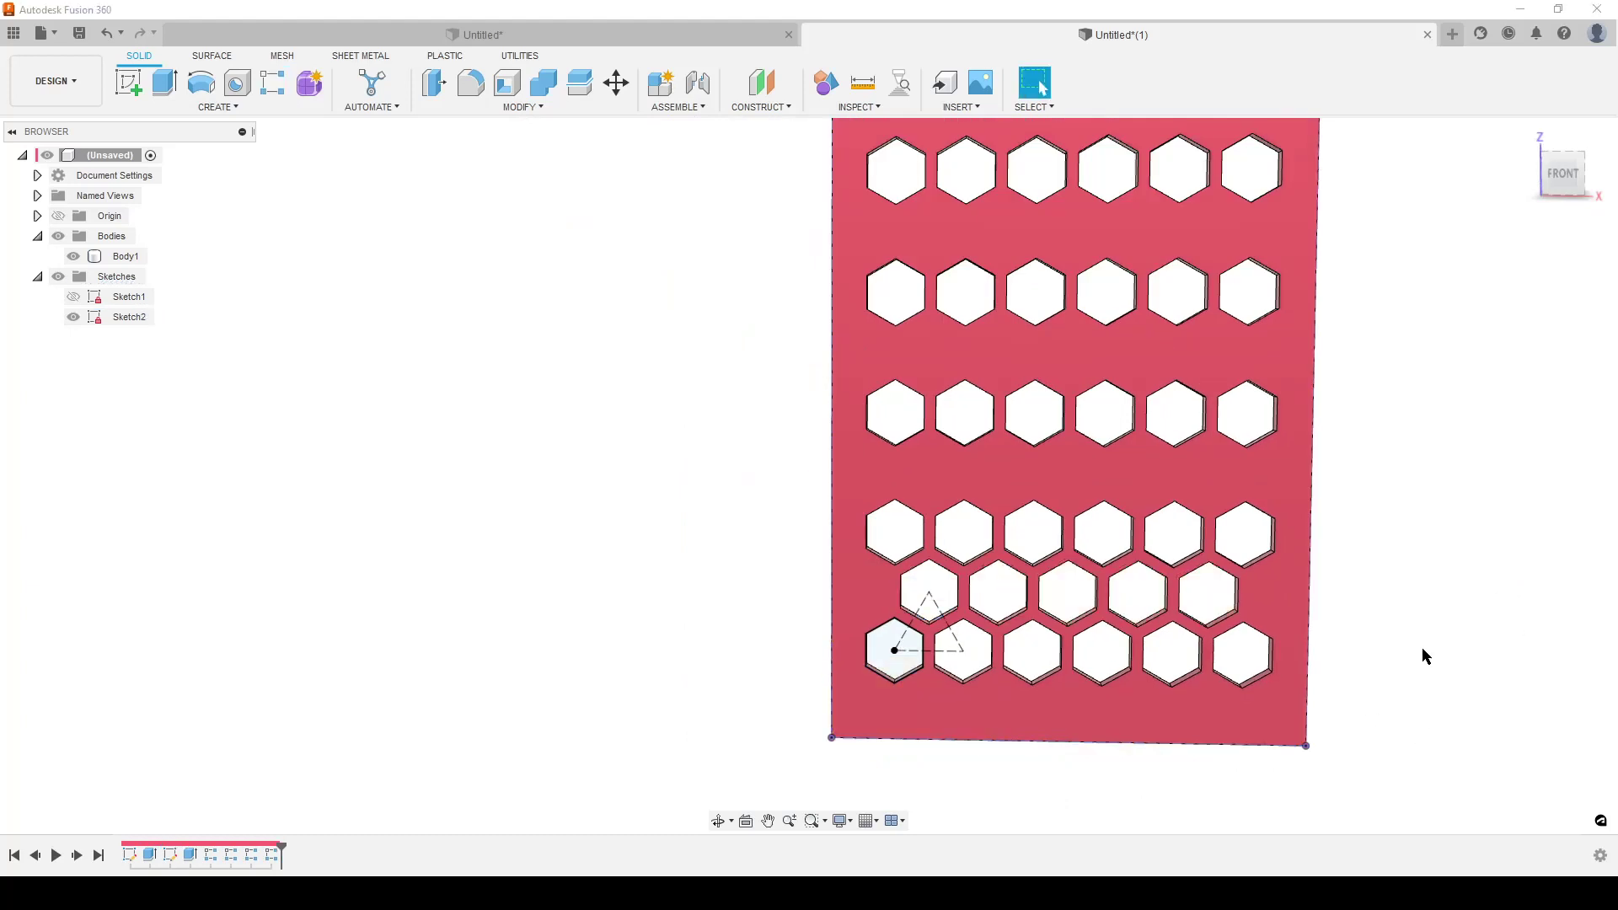
# Step: Start a rectangular pattern of both offset-row pattern features, directed along the plate's left vertical edge
pyautogui.write('sre')
pyautogui.press('Return')
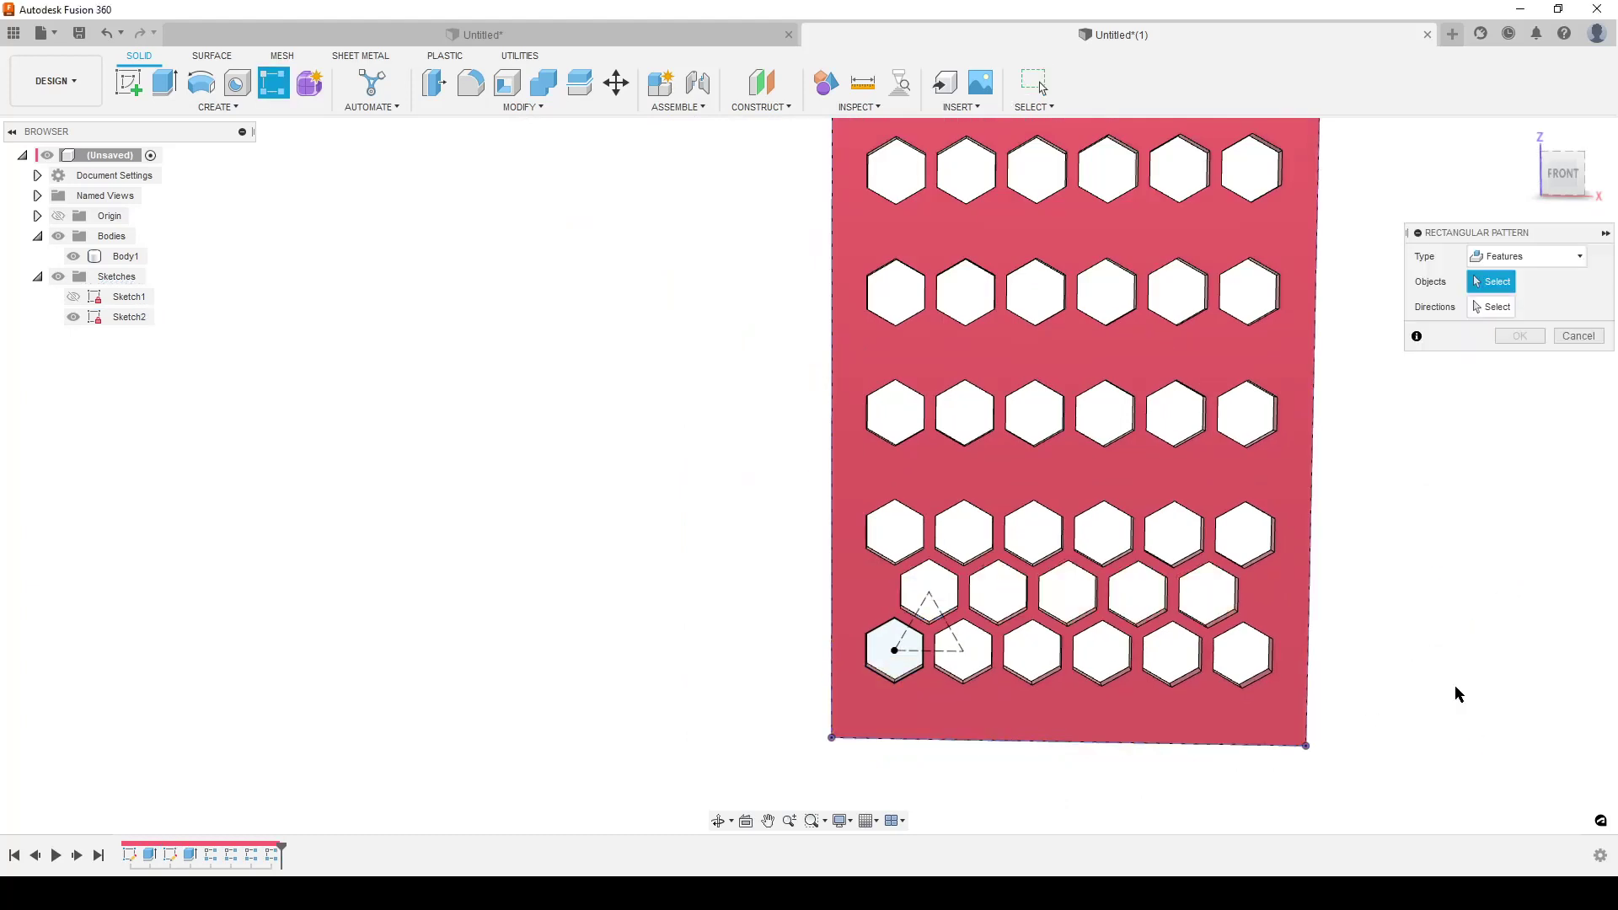
pyautogui.click(251, 854)
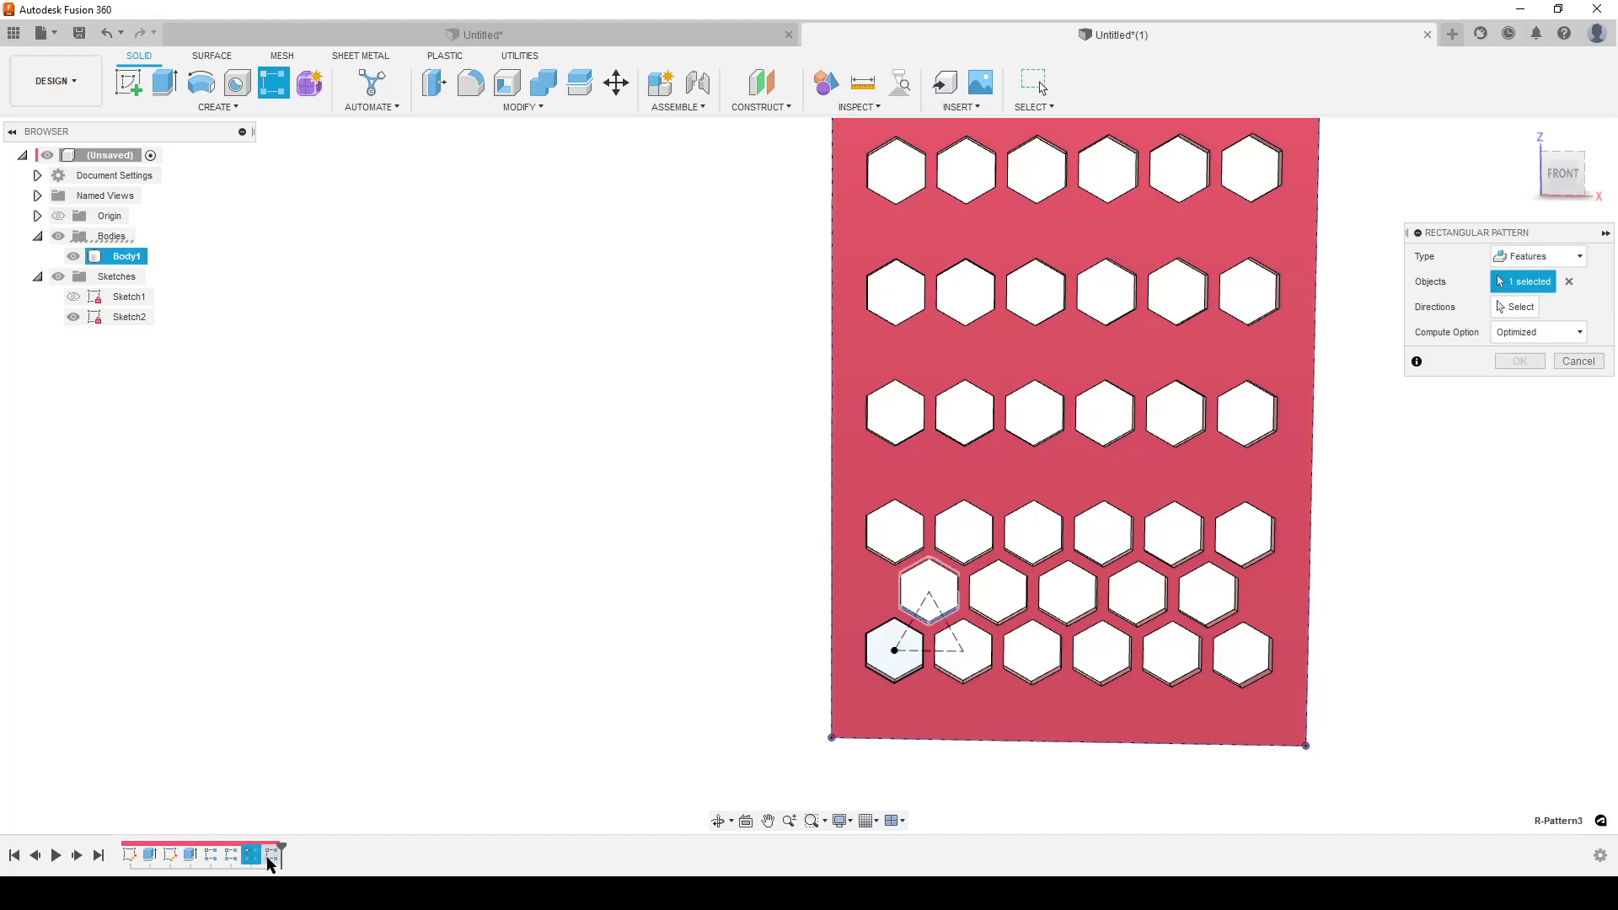
pyautogui.click(272, 856)
pyautogui.click(1514, 307)
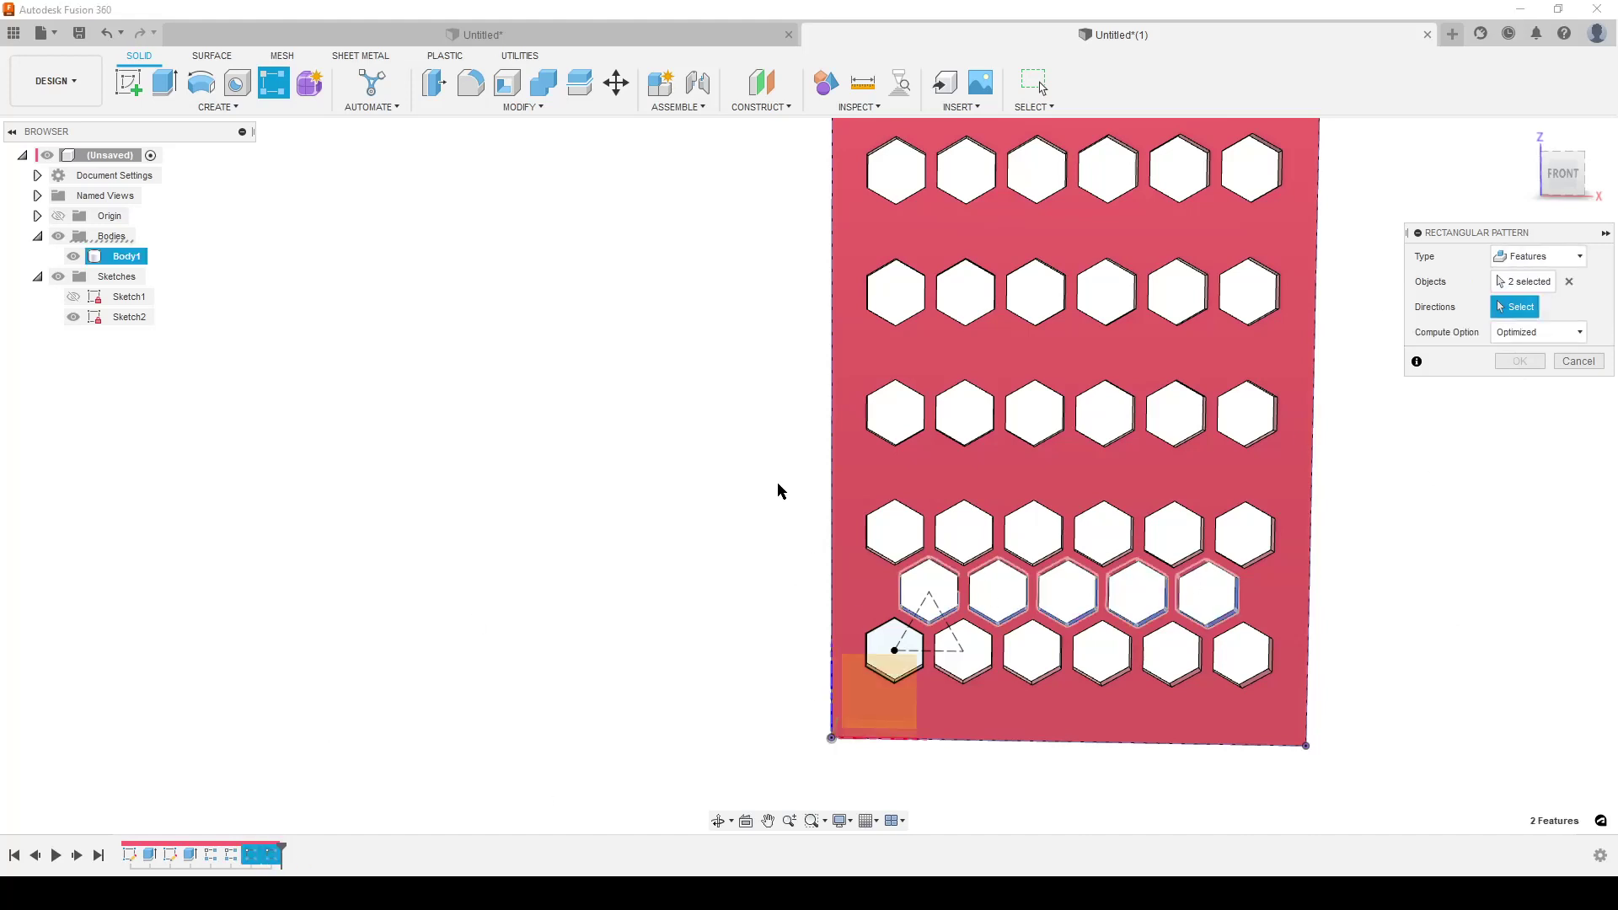
pyautogui.click(1090, 650)
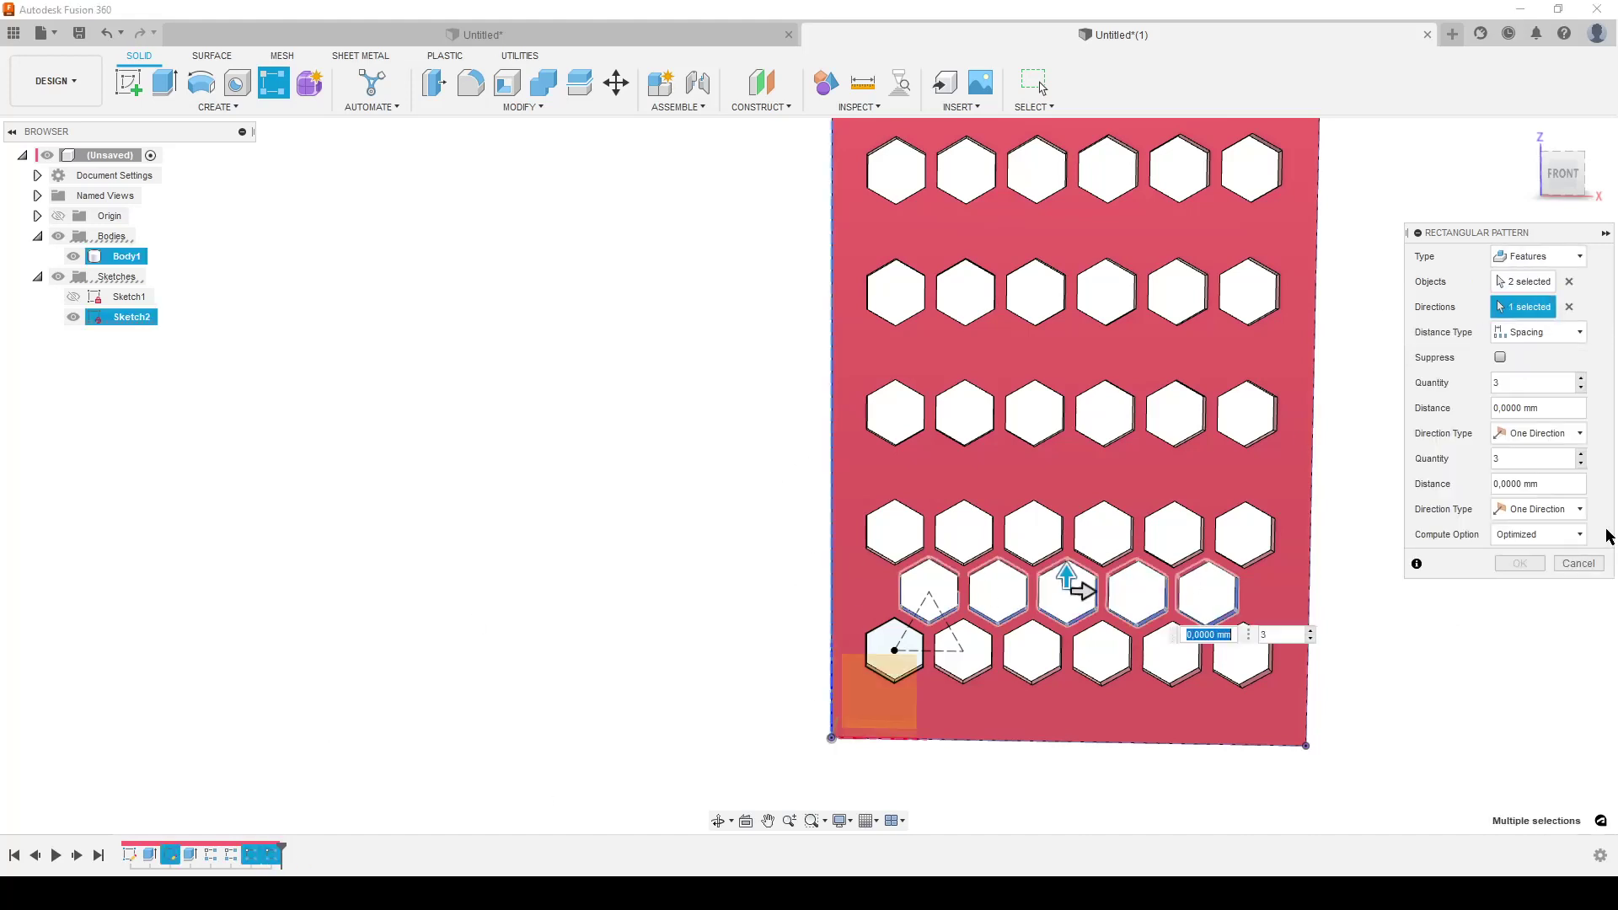
# Step: Set the vertical spacing to PATTERN_WIDTH * sqrt(3) and the quantity to 6, and create the staggered rows
pyautogui.click(1566, 406)
pyautogui.write('PATTERN_WIDTH*sqrt(3')
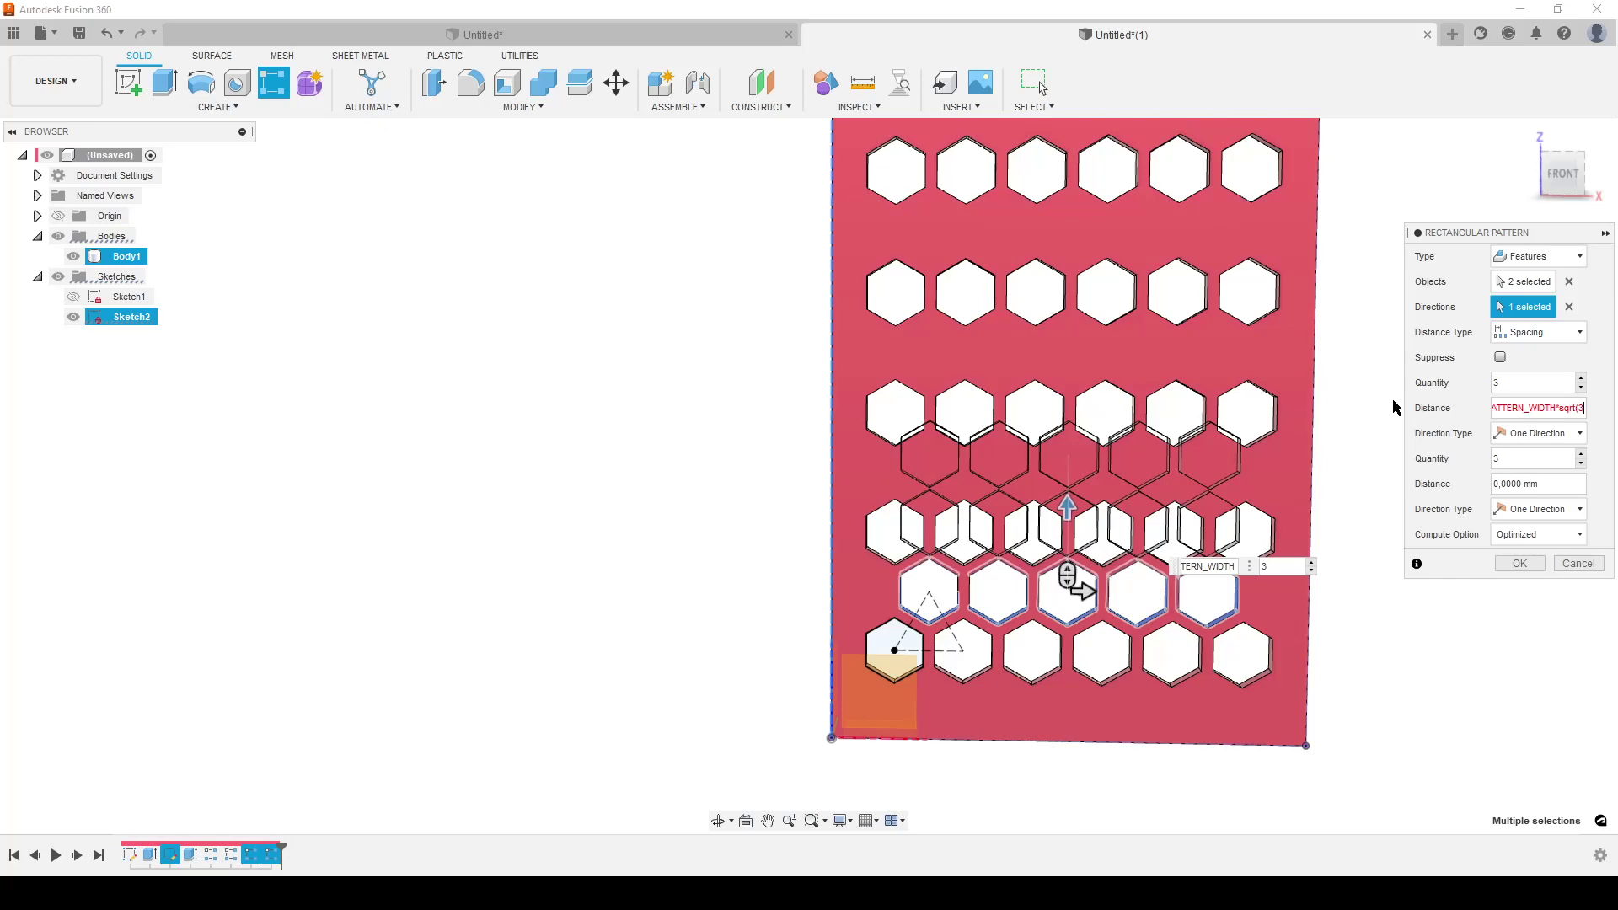
pyautogui.write(')')
pyautogui.press('Return')
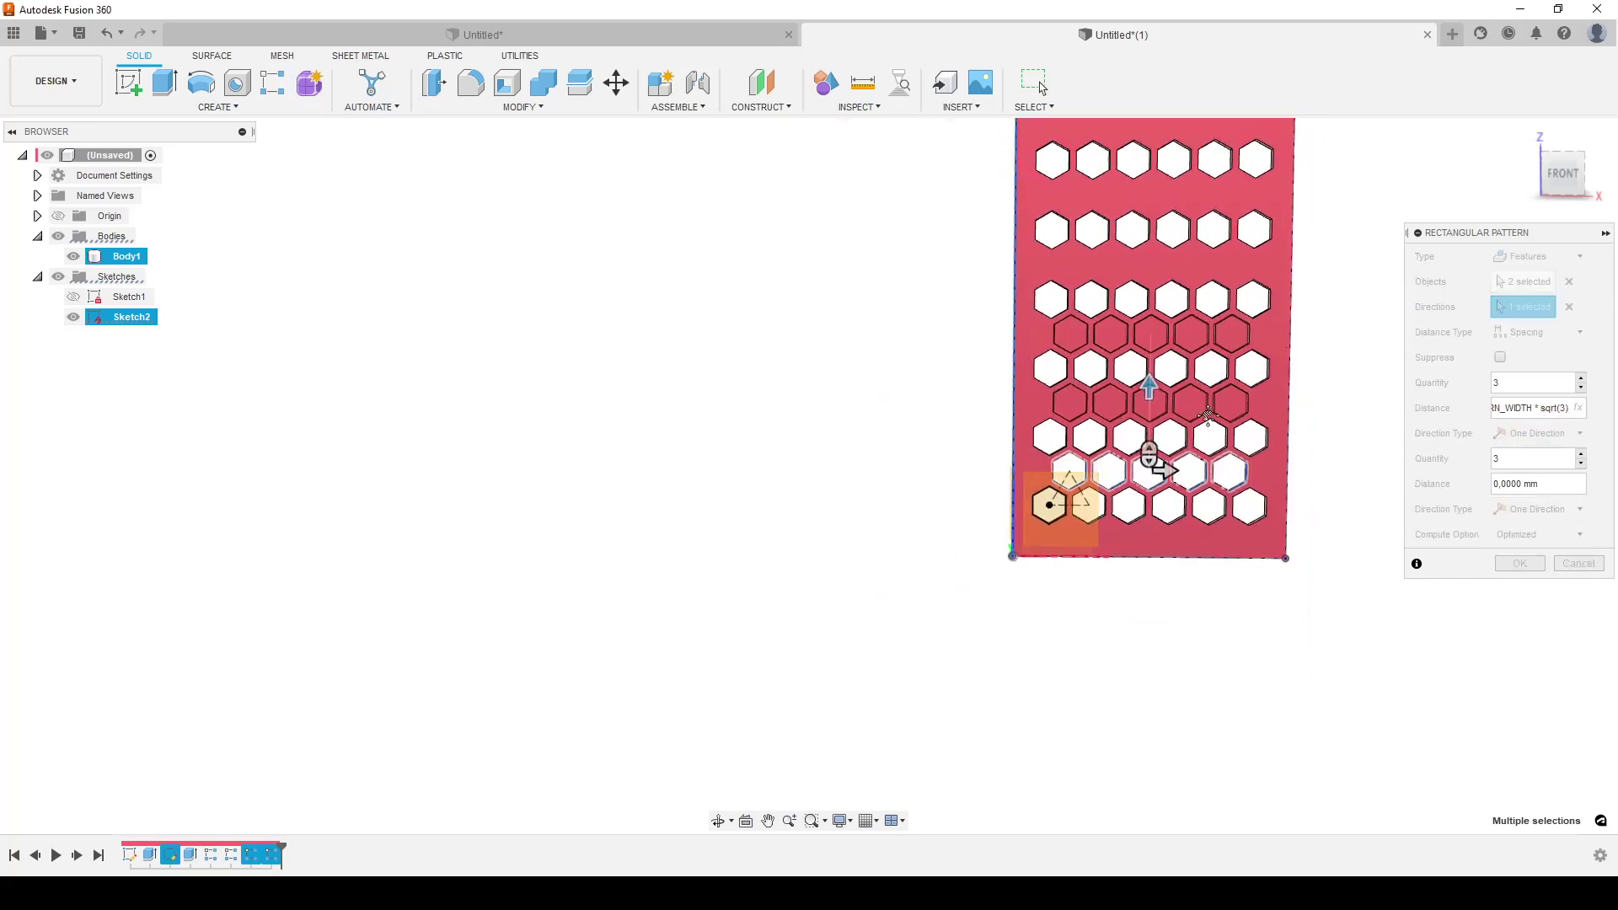
pyautogui.scroll(-1, 1205, 416)
pyautogui.click(1581, 379)
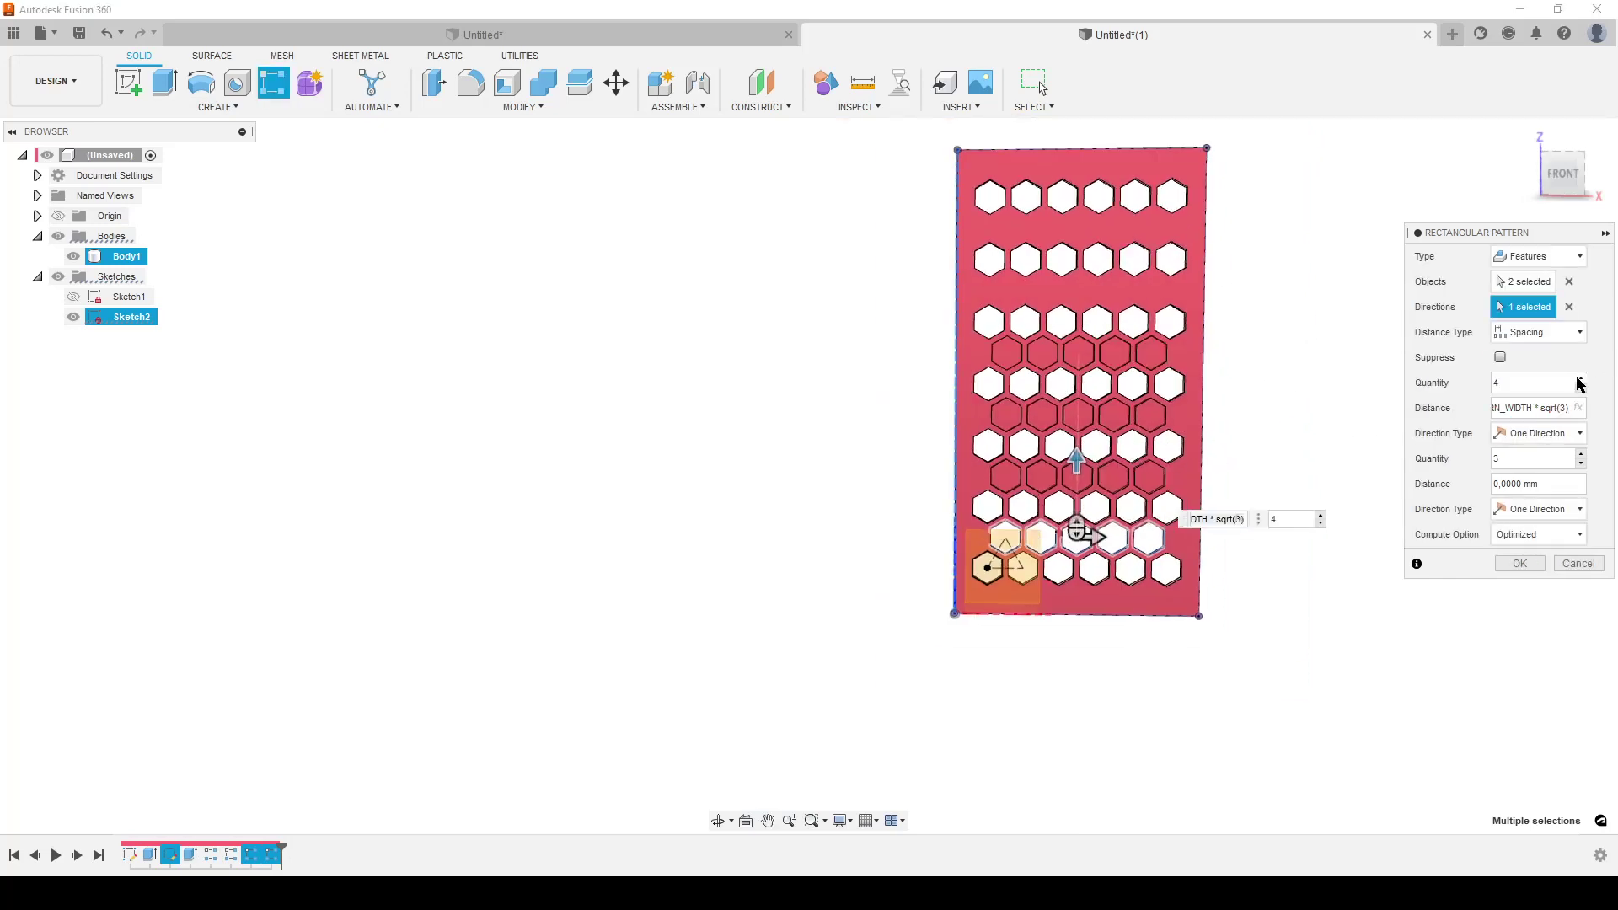
pyautogui.click(1581, 380)
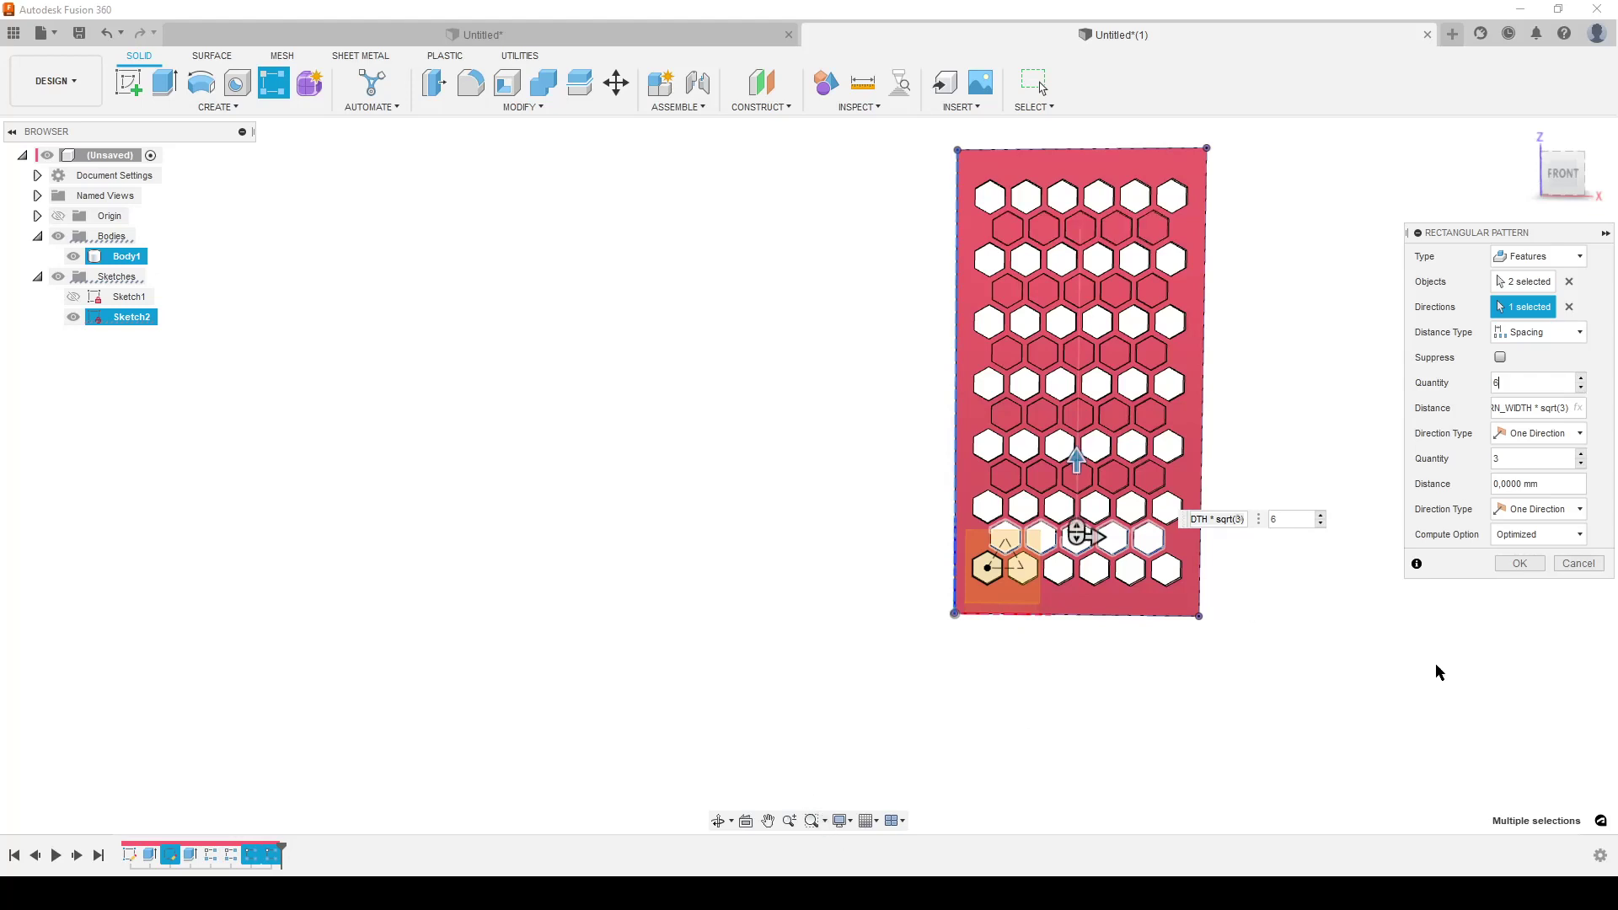
pyautogui.click(1519, 564)
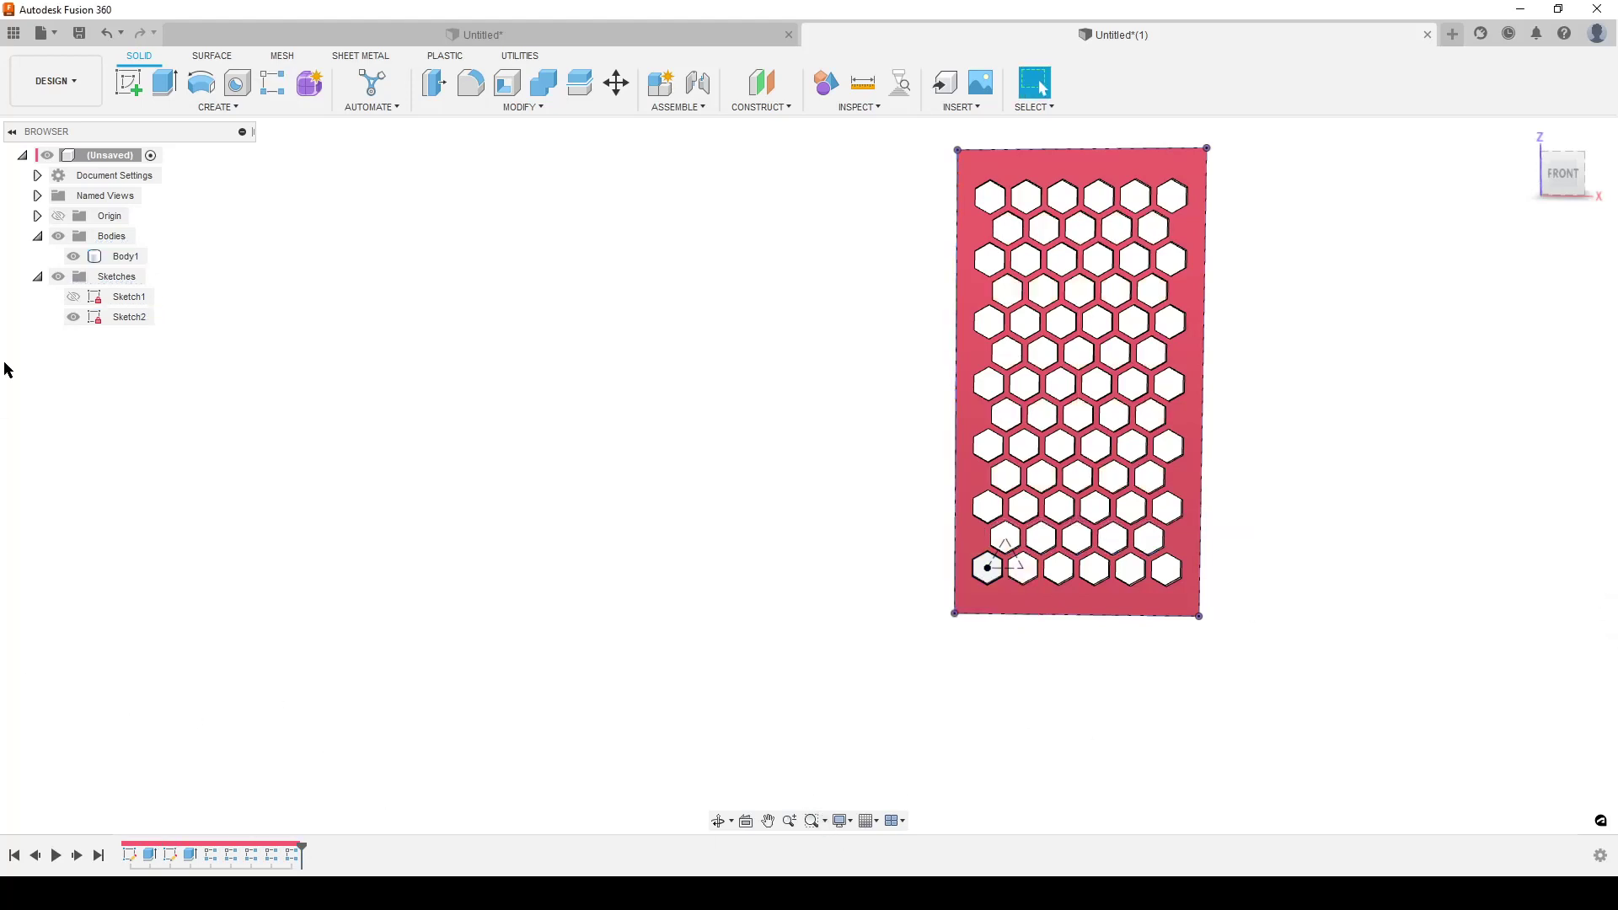
# Step: Hide the hexagon sketch, Sketch2
pyautogui.click(73, 317)
pyautogui.moveTo(1330, 503); pyautogui.dragTo(1237, 553, button='middle')
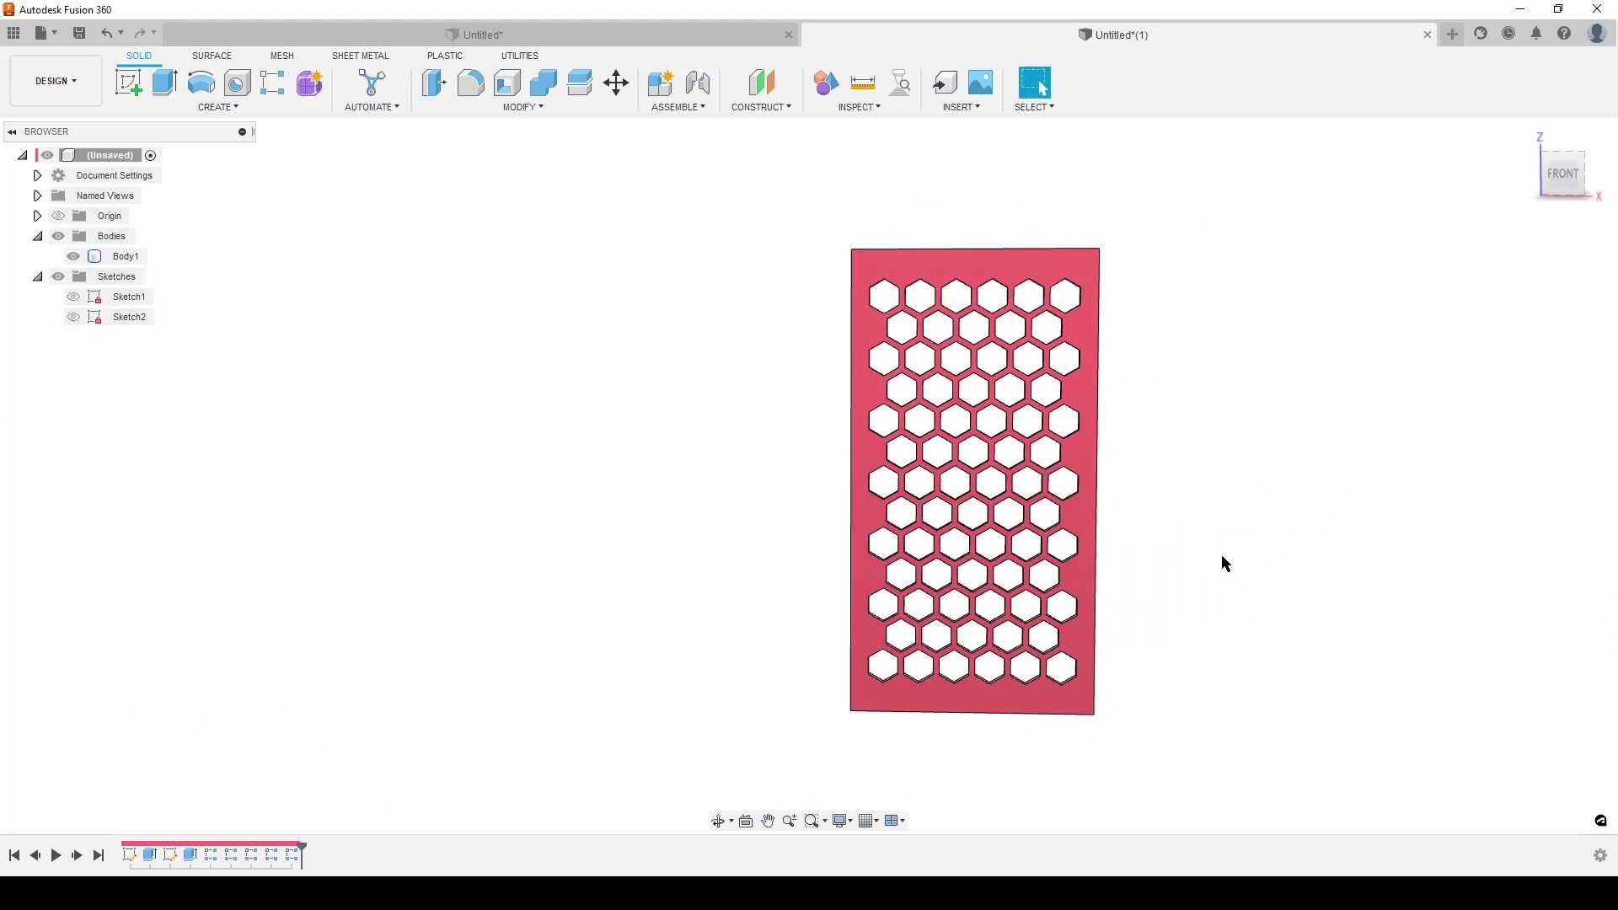
pyautogui.moveTo(1444, 547)
pyautogui.keyDown('shift'); pyautogui.mouseDown(button='middle')
pyautogui.moveTo(1412, 531)
pyautogui.moveTo(1314, 542)
pyautogui.moveTo(1427, 546)
pyautogui.moveTo(1416, 528)
pyautogui.moveTo(1414, 557)
pyautogui.mouseUp(button='middle'); pyautogui.keyUp('shift')
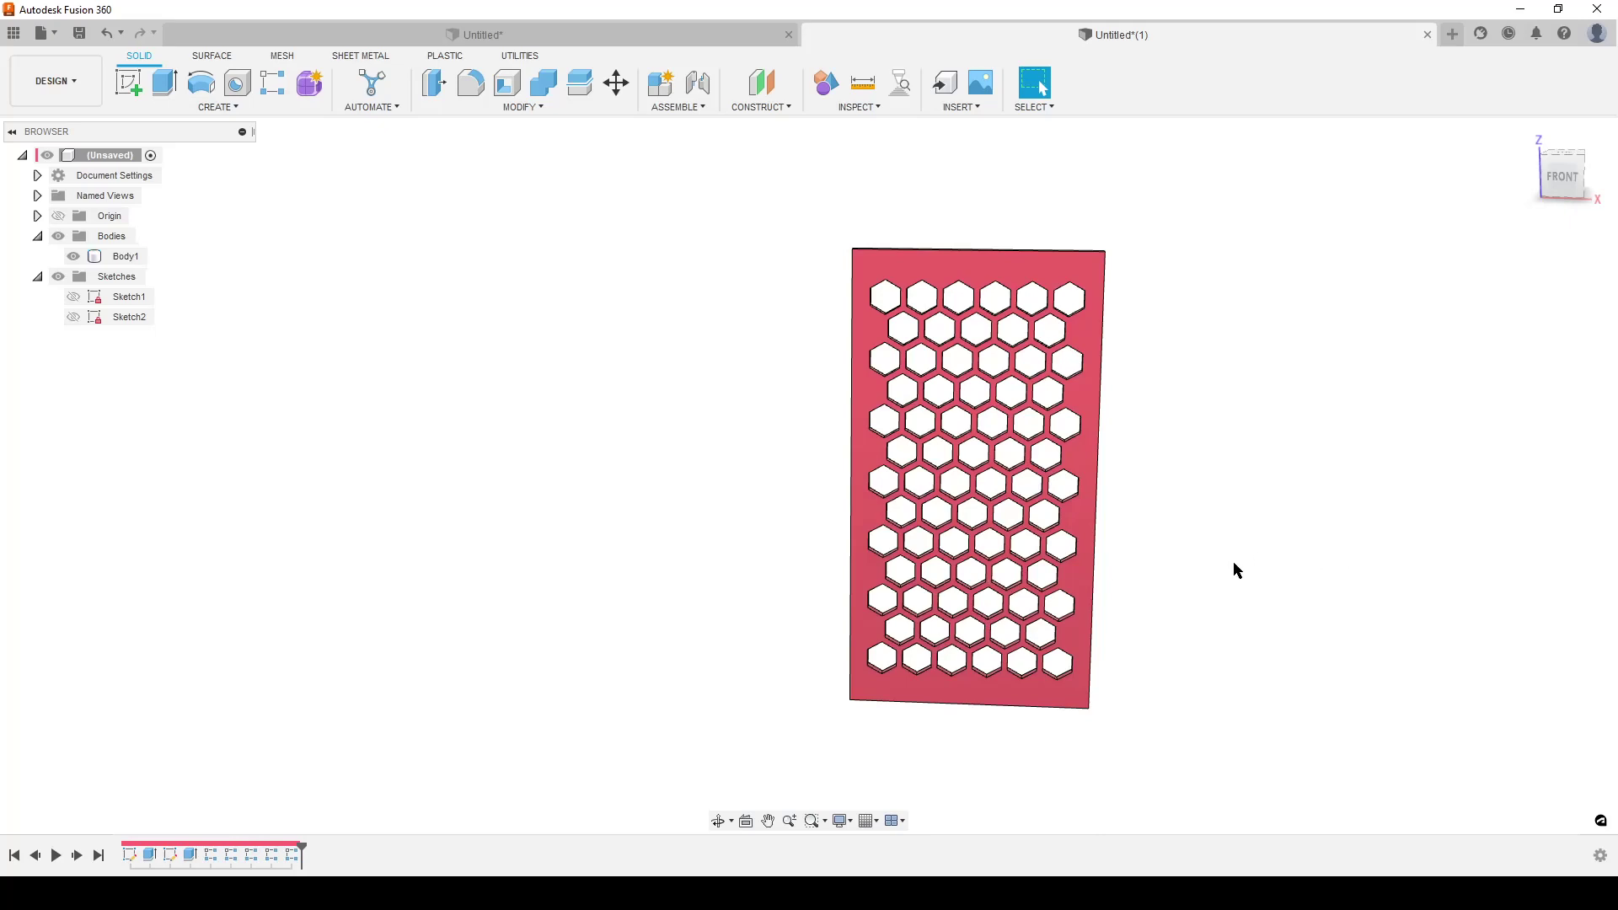
pyautogui.scroll(4, 1232, 561)
pyautogui.scroll(-3, 1232, 562)
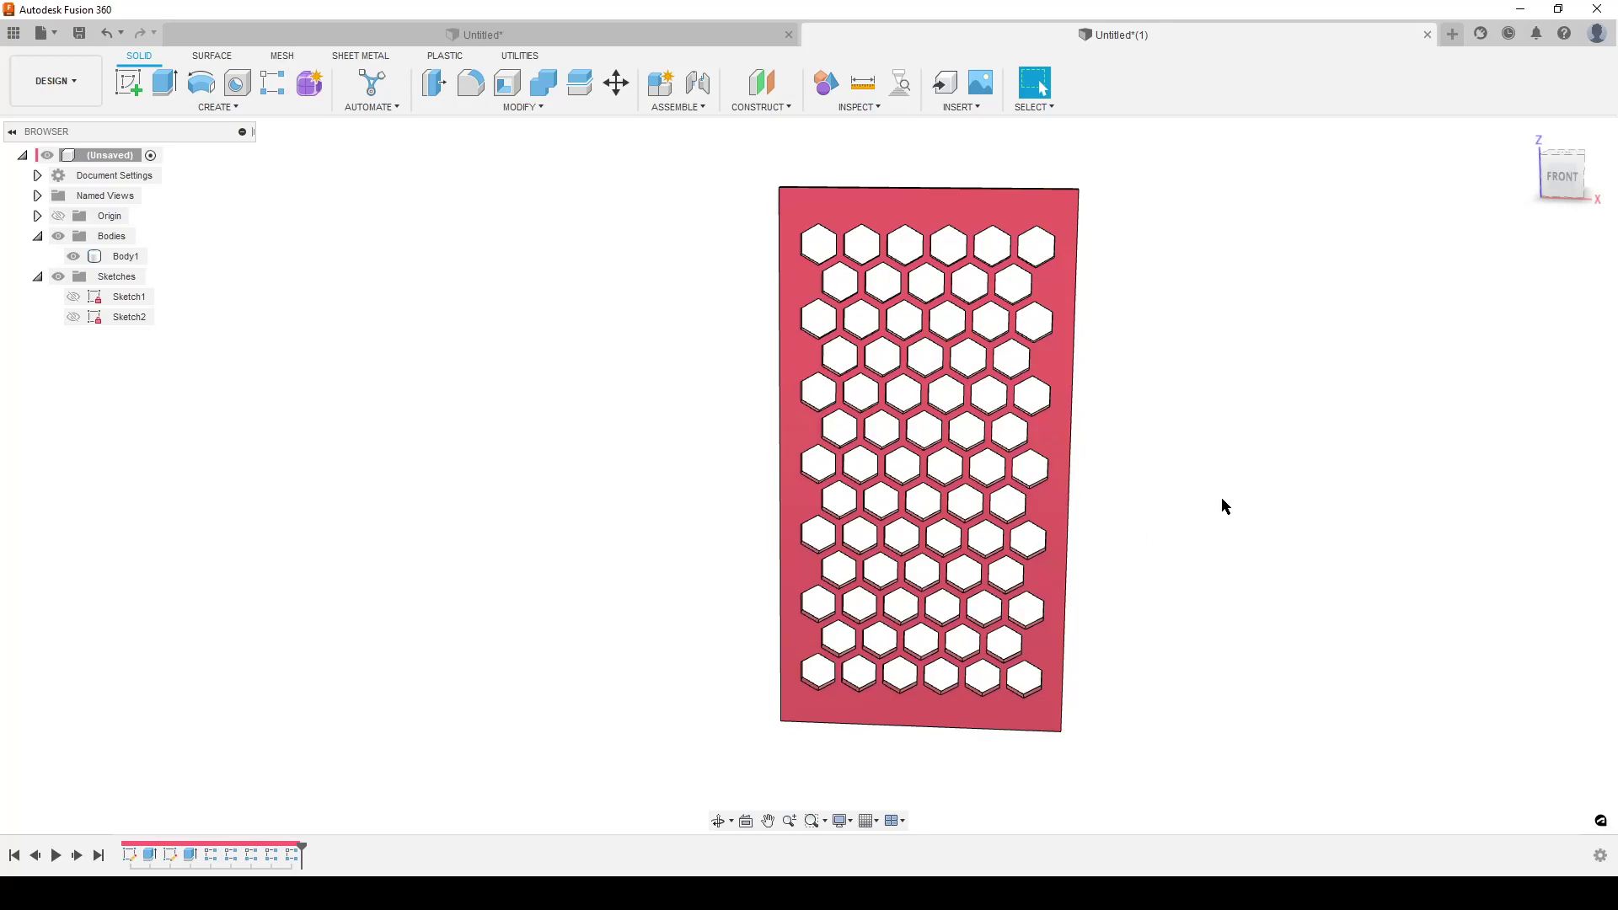
pyautogui.moveTo(1257, 514)
pyautogui.keyDown('shift'); pyautogui.mouseDown(button='middle')
pyautogui.moveTo(1222, 531)
pyautogui.moveTo(1276, 493)
pyautogui.moveTo(1245, 520)
pyautogui.mouseUp(button='middle'); pyautogui.keyUp('shift')
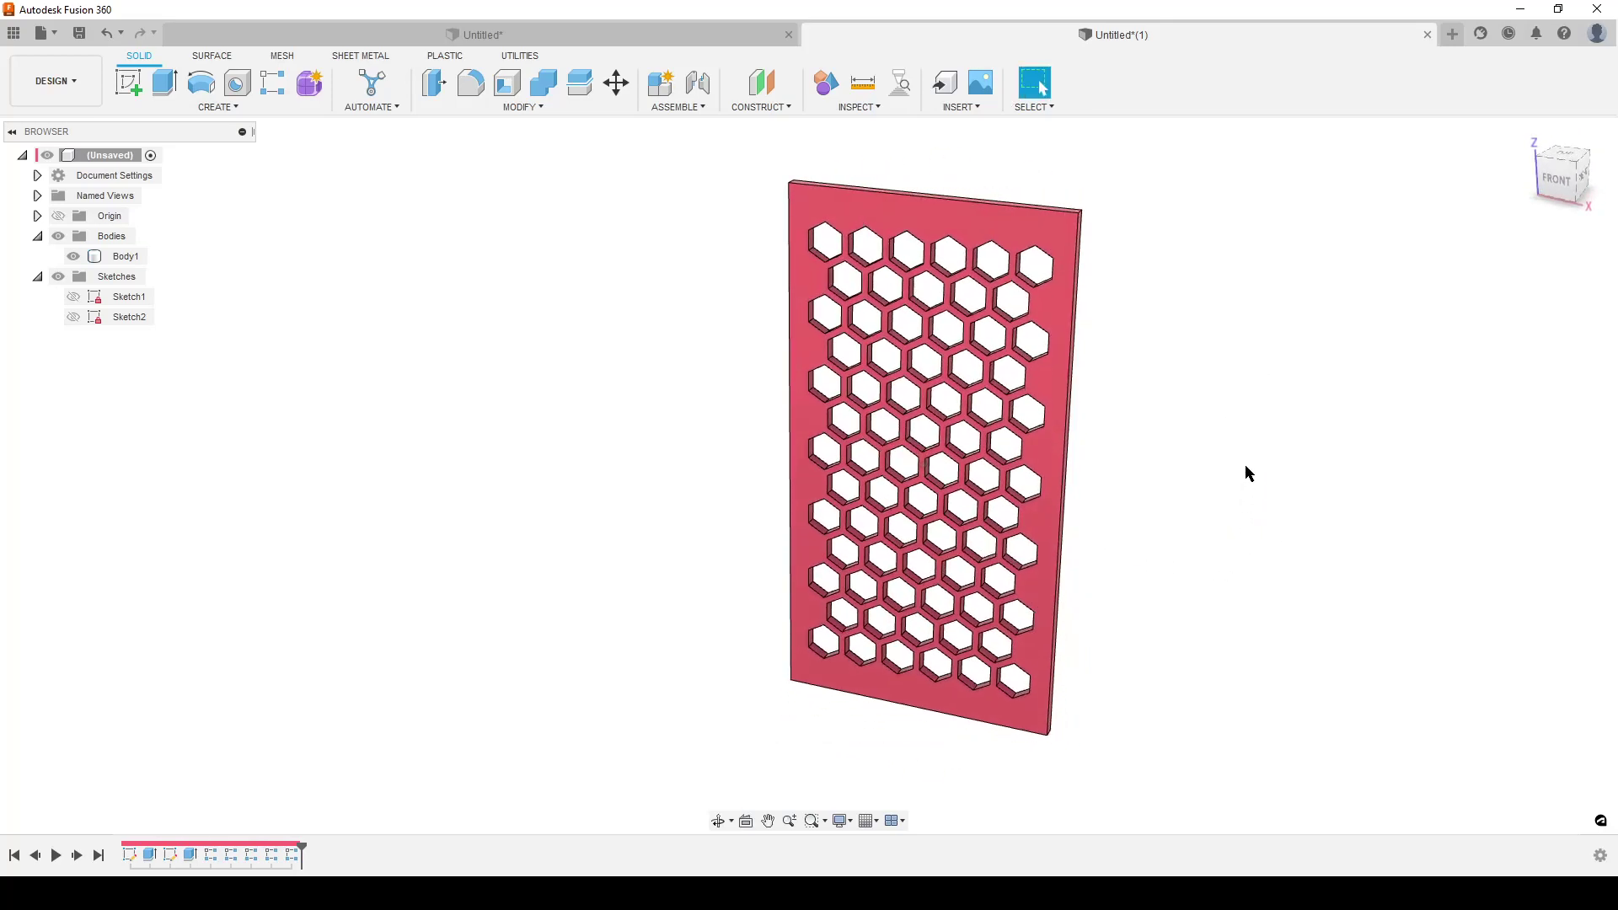